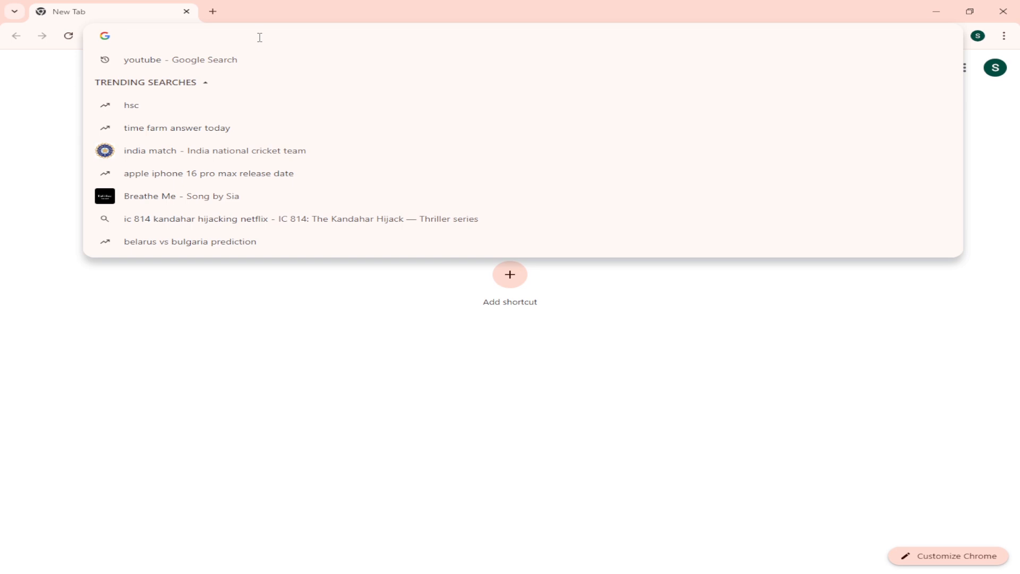
Step: Search the web for YouTube and open its home page from the results
{"action": "type", "text": "youtue"}
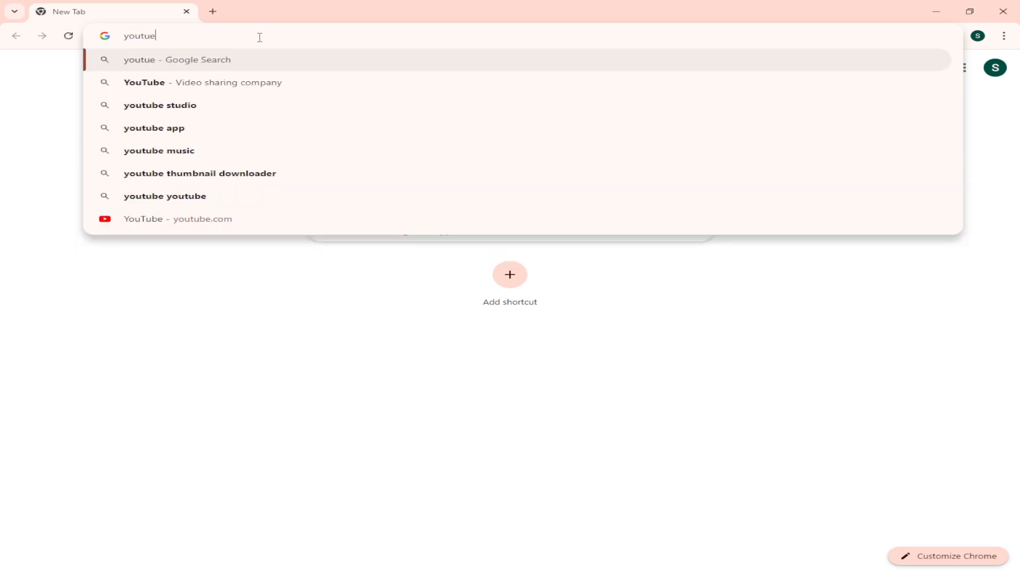
{"action": "key", "text": "Return"}
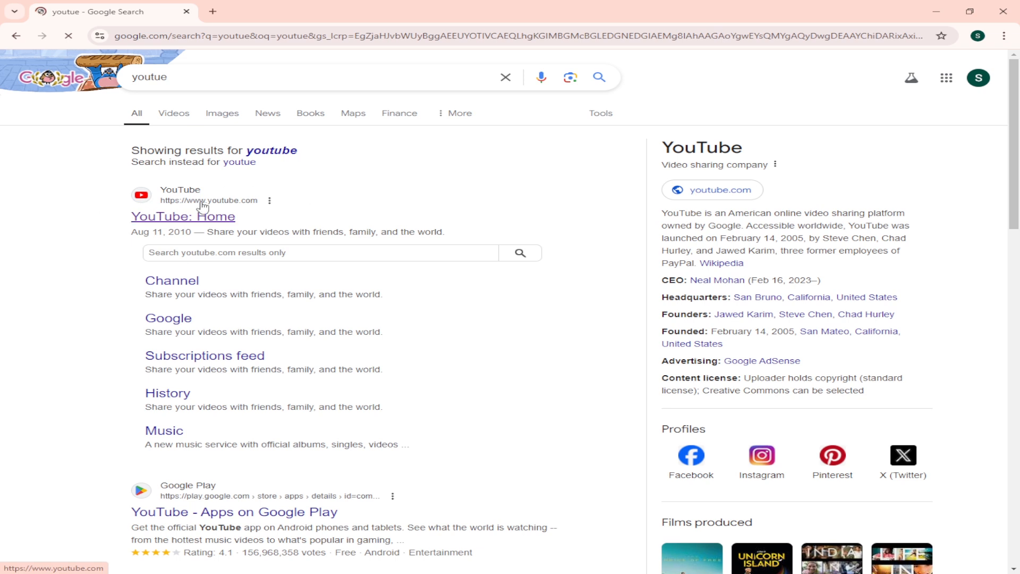
{"action": "left_click", "coordinate": [183, 216]}
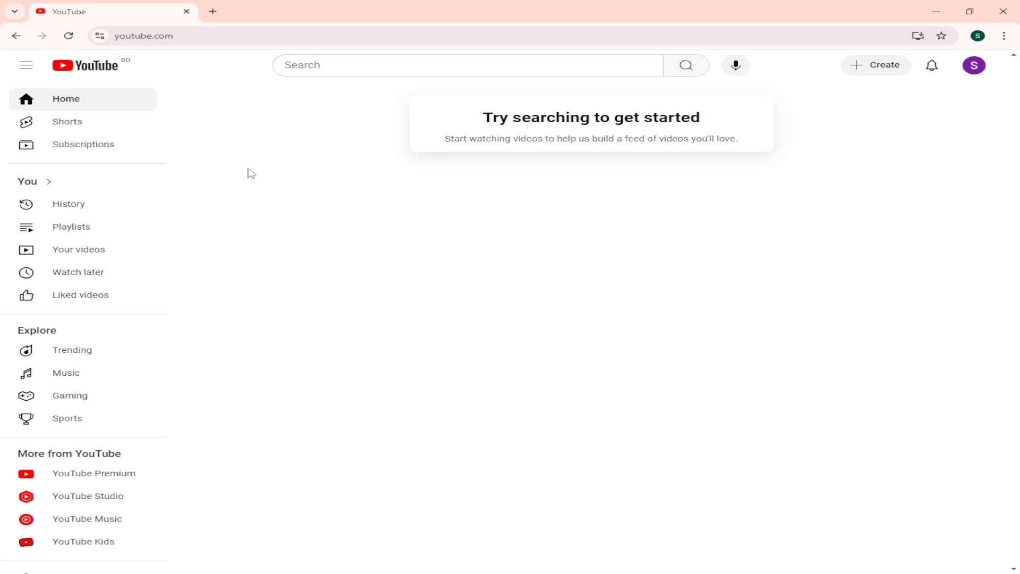
Step: Outline the account avatar with a red rectangle in a screen capture of the page, and discard the capture
{"action": "key", "text": "super+shift+s"}
{"action": "mouse_move", "coordinate": [10, 47]}
{"action": "left_mouse_down"}
{"action": "mouse_move", "coordinate": [980, 269]}
{"action": "mouse_move", "coordinate": [979, 542]}
{"action": "mouse_move", "coordinate": [1010, 570]}
{"action": "left_mouse_up"}
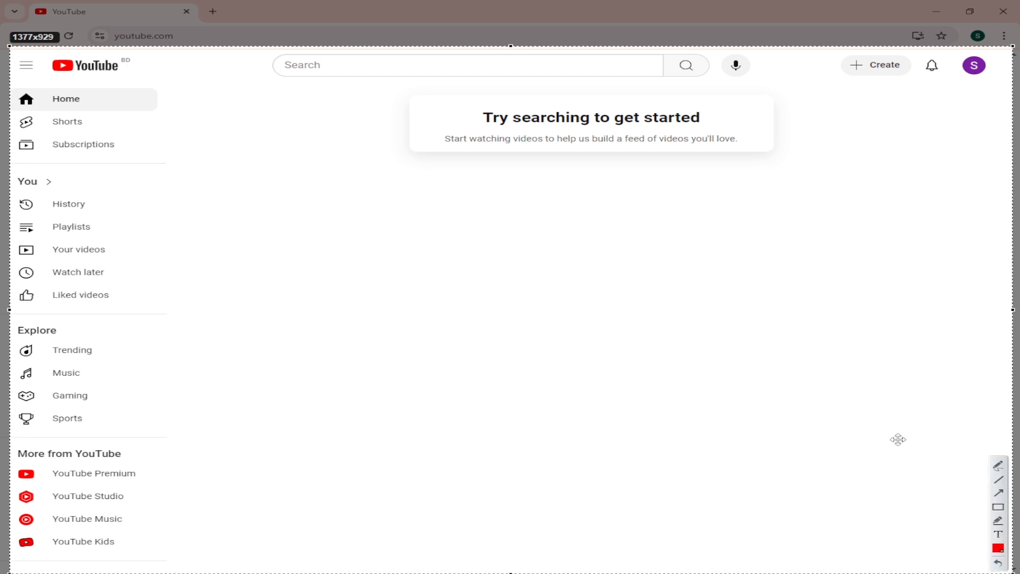
{"action": "left_click", "coordinate": [997, 508]}
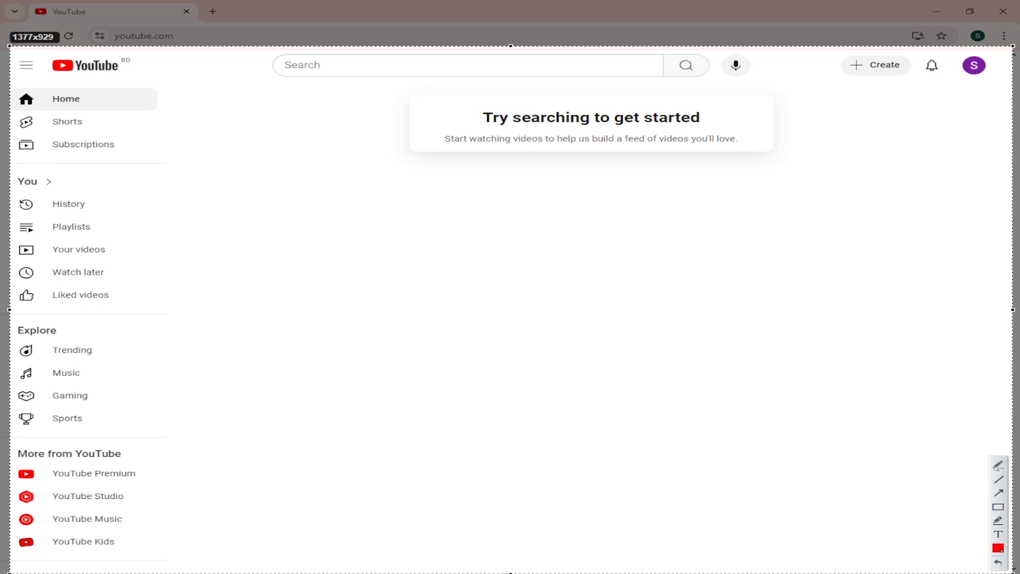
{"action": "left_click", "coordinate": [998, 507]}
{"action": "left_click_drag", "start_coordinate": [951, 49], "coordinate": [992, 95]}
{"action": "mouse_move", "coordinate": [1002, 560]}
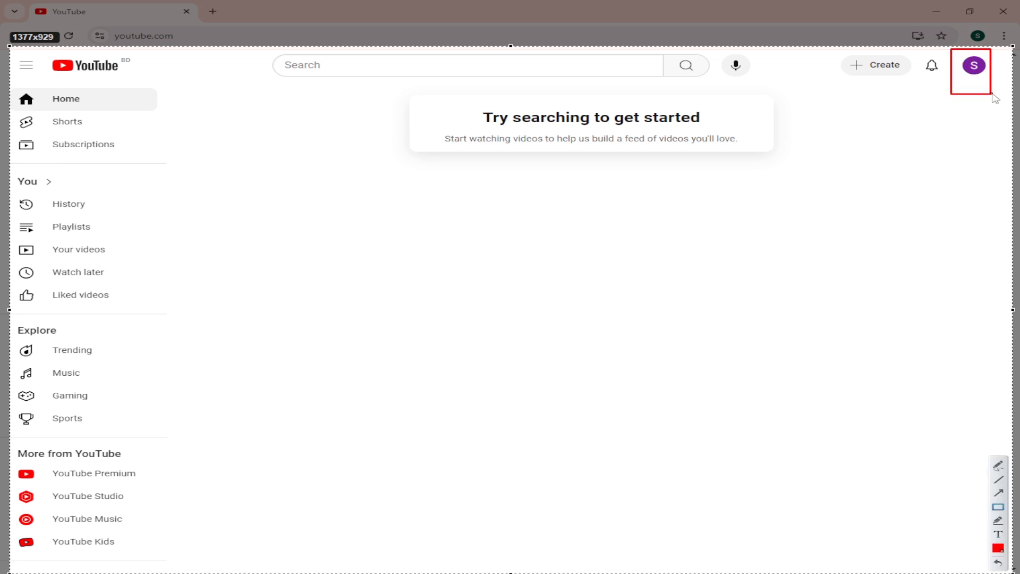
{"action": "key", "text": "Escape"}
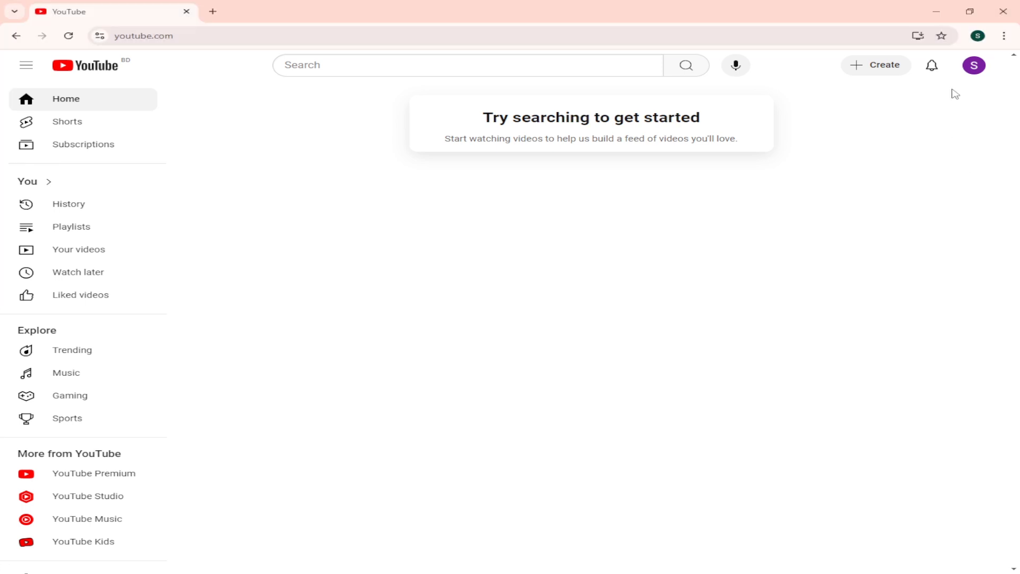
Step: Open the page listing all channels of the signed-in account
{"action": "left_click", "coordinate": [981, 66]}
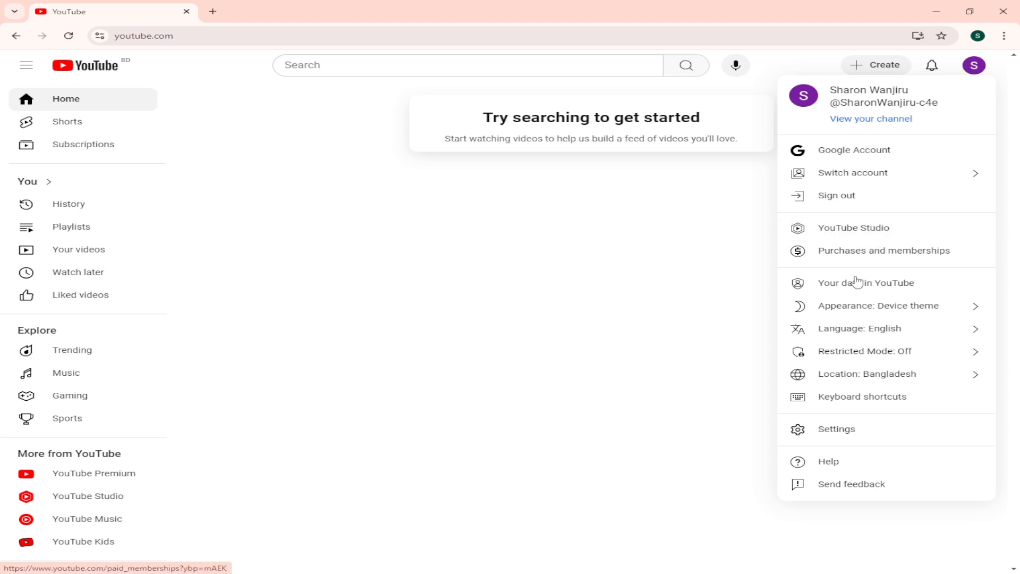
{"action": "left_click", "coordinate": [913, 172]}
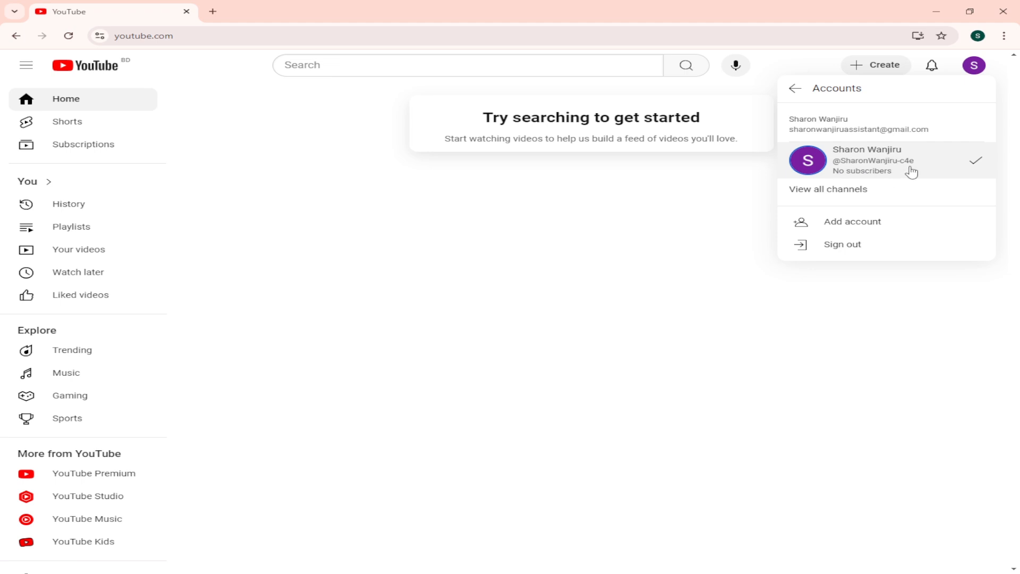
{"action": "left_click", "coordinate": [854, 195]}
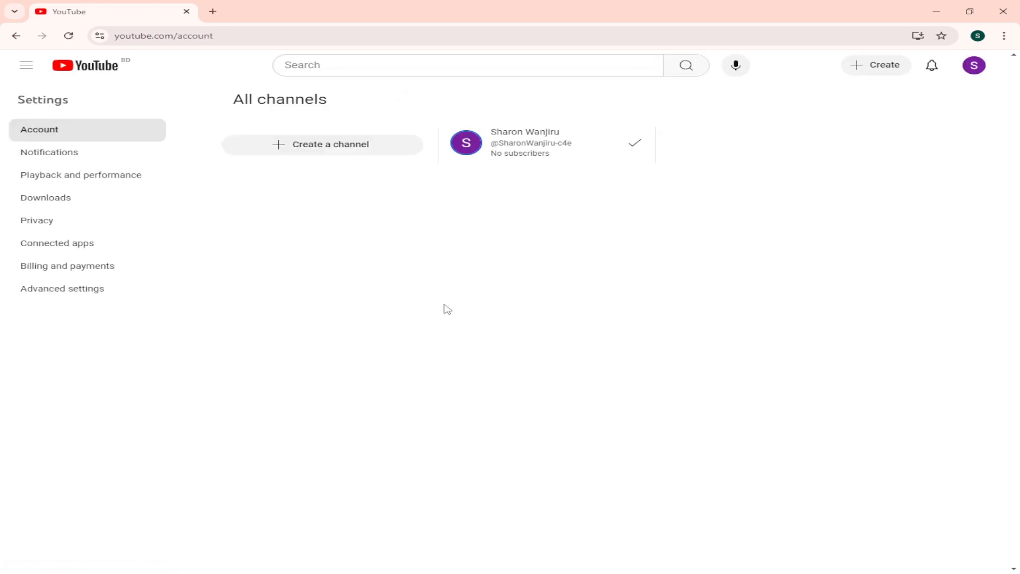
{"action": "left_click_drag", "start_coordinate": [234, 100], "coordinate": [362, 97]}
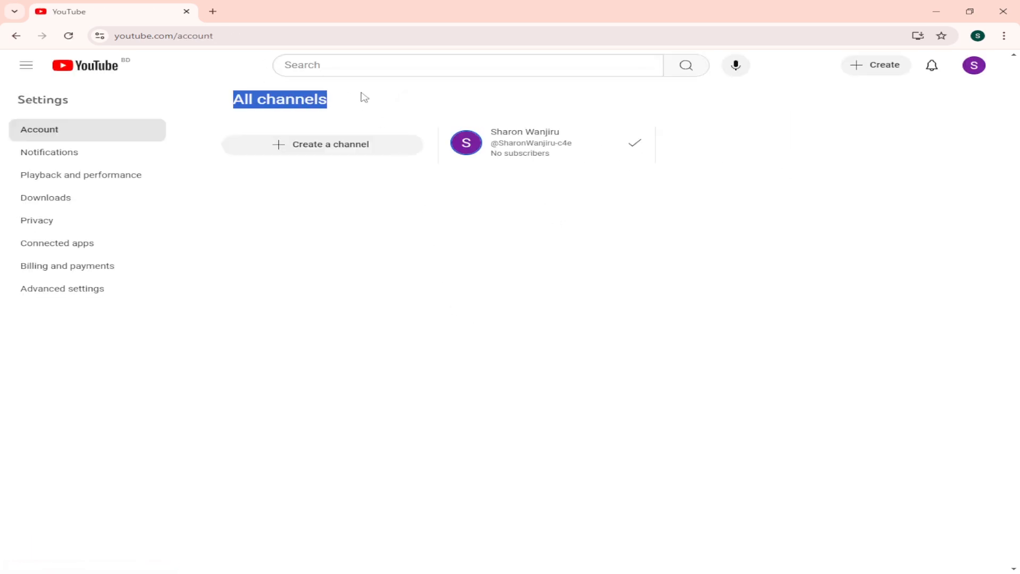
{"action": "left_click", "coordinate": [547, 228]}
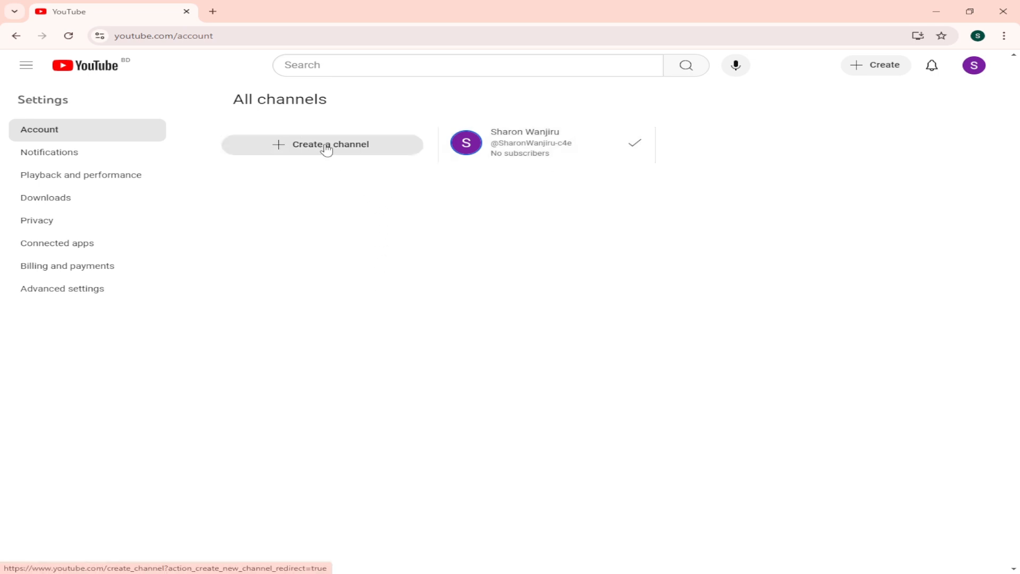
Step: Create a new channel named "Grow Marketing", accepting the acknowledgement that it is a new Google Account with its own settings
{"action": "left_click", "coordinate": [295, 150]}
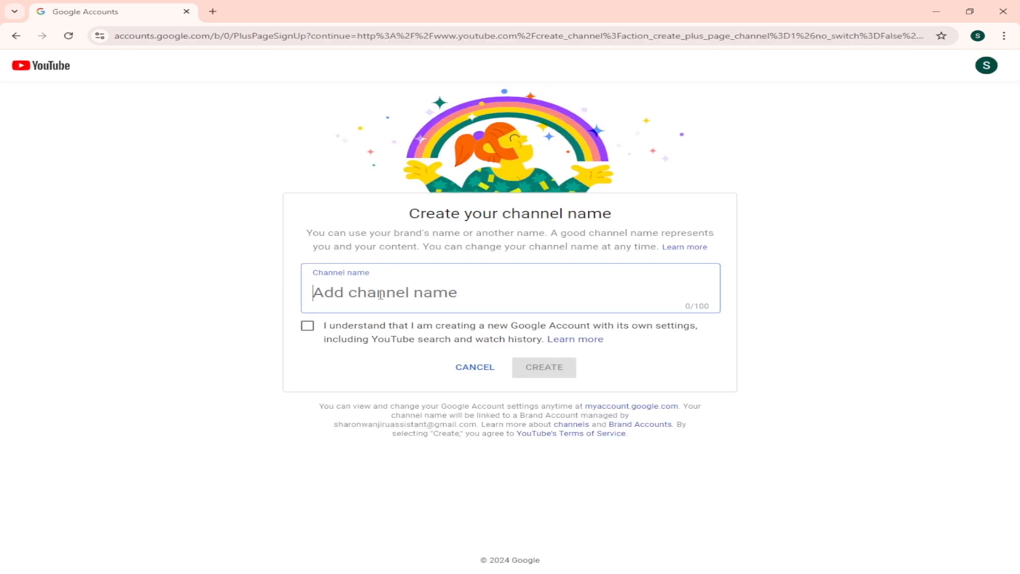
{"action": "right_click", "coordinate": [351, 293]}
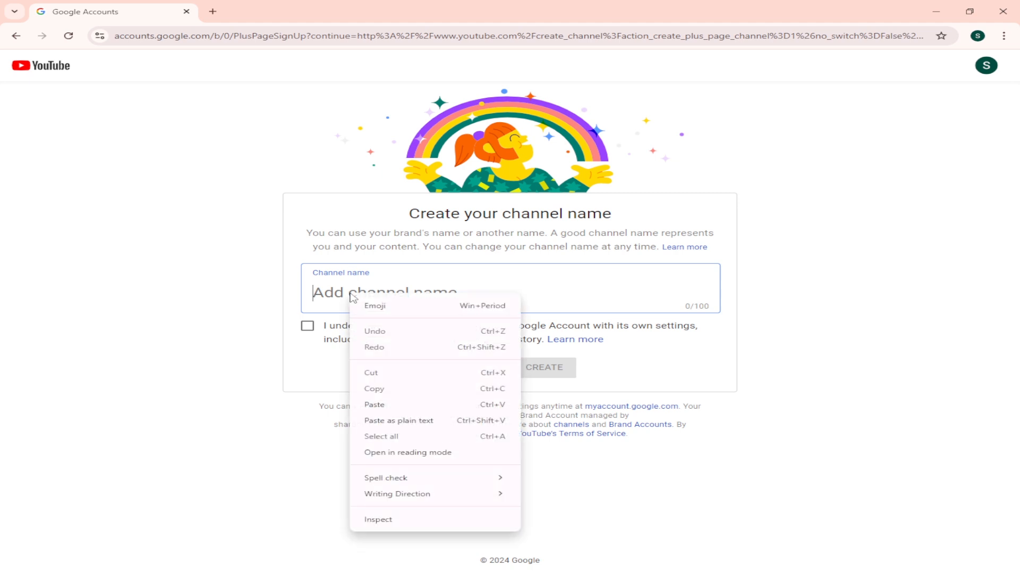
{"action": "left_click", "coordinate": [395, 411]}
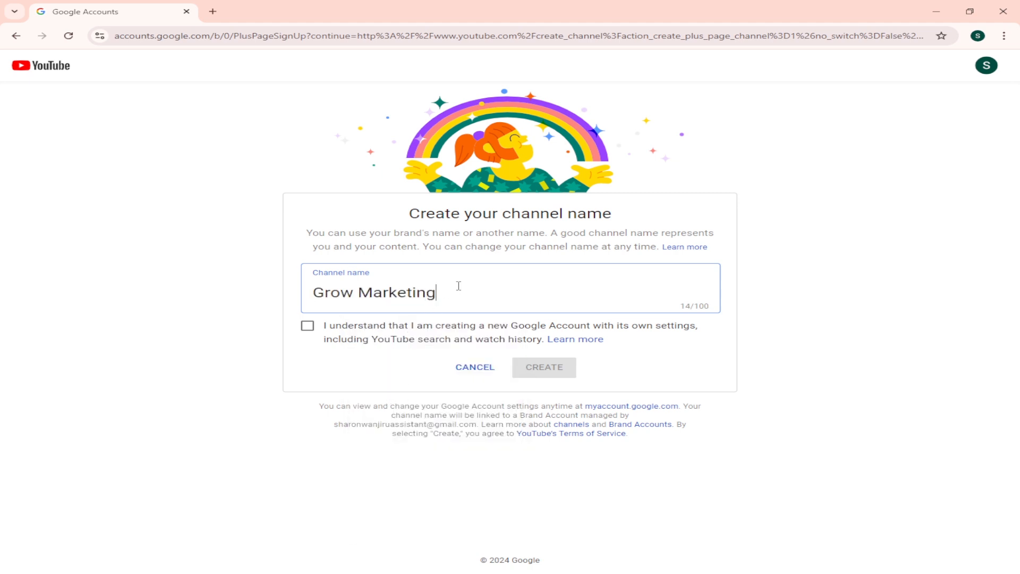
{"action": "mouse_move", "coordinate": [317, 289]}
{"action": "left_mouse_down"}
{"action": "mouse_move", "coordinate": [465, 290]}
{"action": "mouse_move", "coordinate": [311, 281]}
{"action": "left_mouse_up"}
{"action": "left_click", "coordinate": [480, 291]}
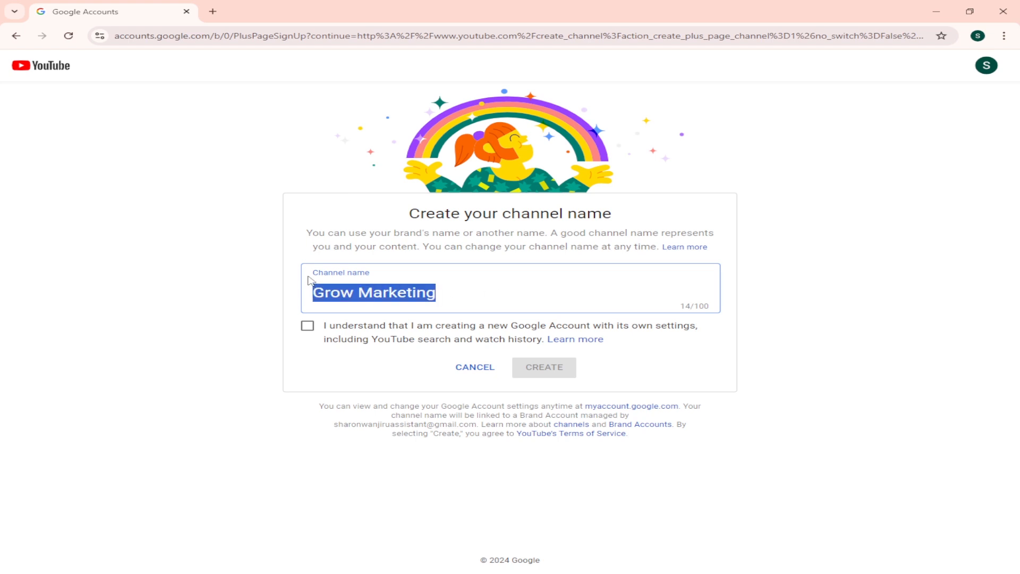
{"action": "left_click", "coordinate": [293, 256]}
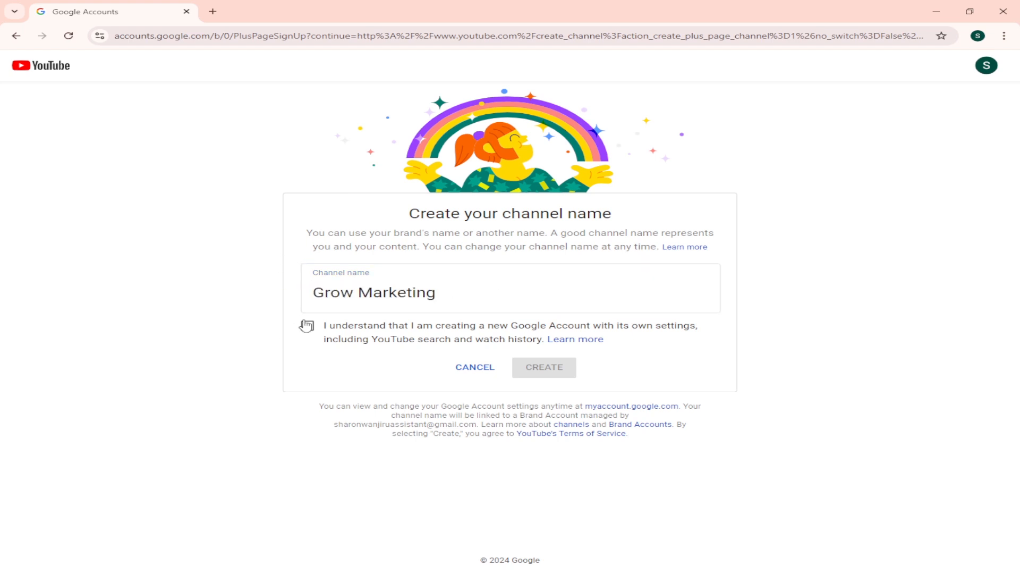
{"action": "left_click", "coordinate": [308, 326]}
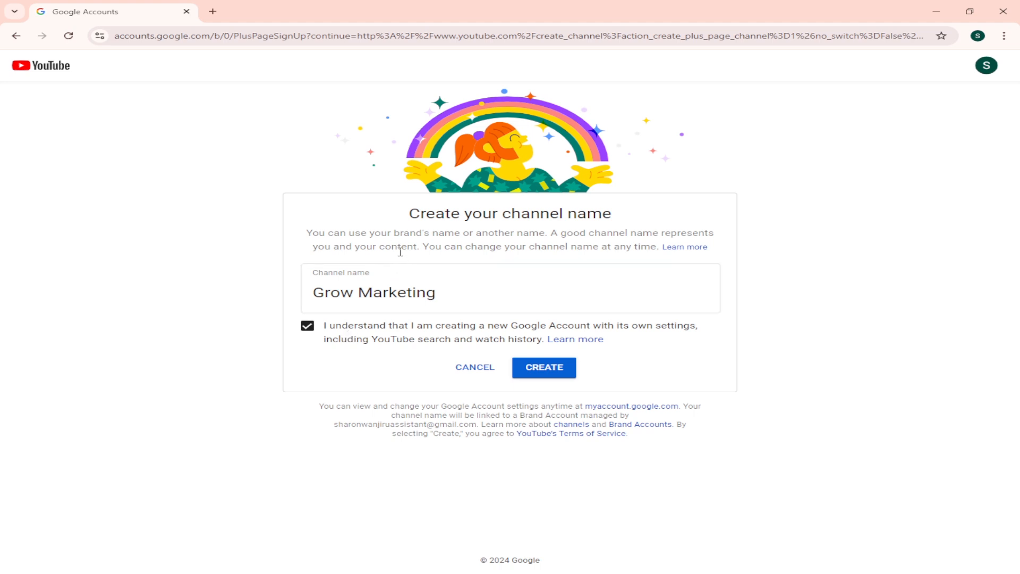
{"action": "left_click", "coordinate": [554, 367]}
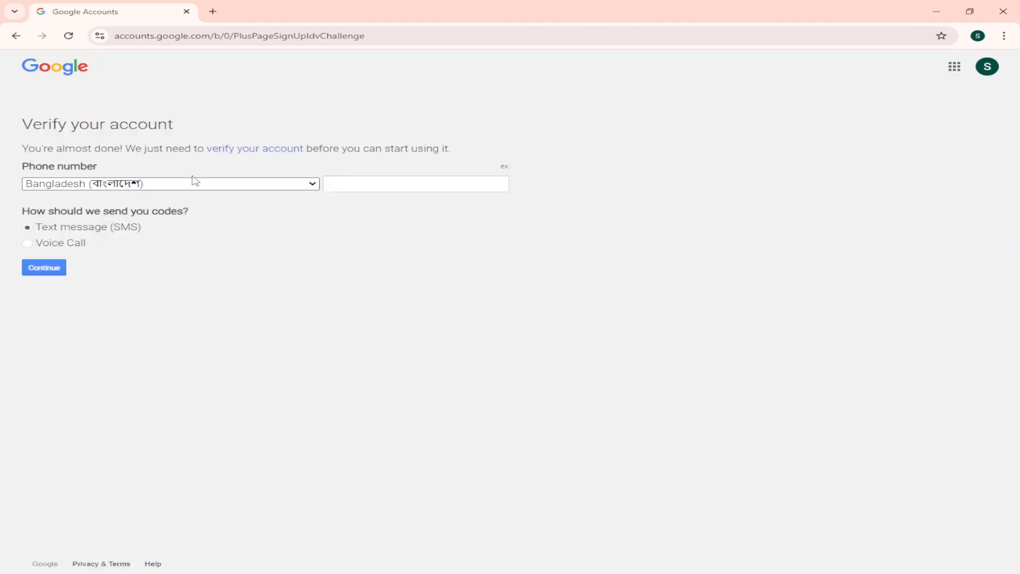
Step: Verify the account by entering the phone number, requesting the code by text message (SMS), and submitting the verification code
{"action": "left_click", "coordinate": [382, 184]}
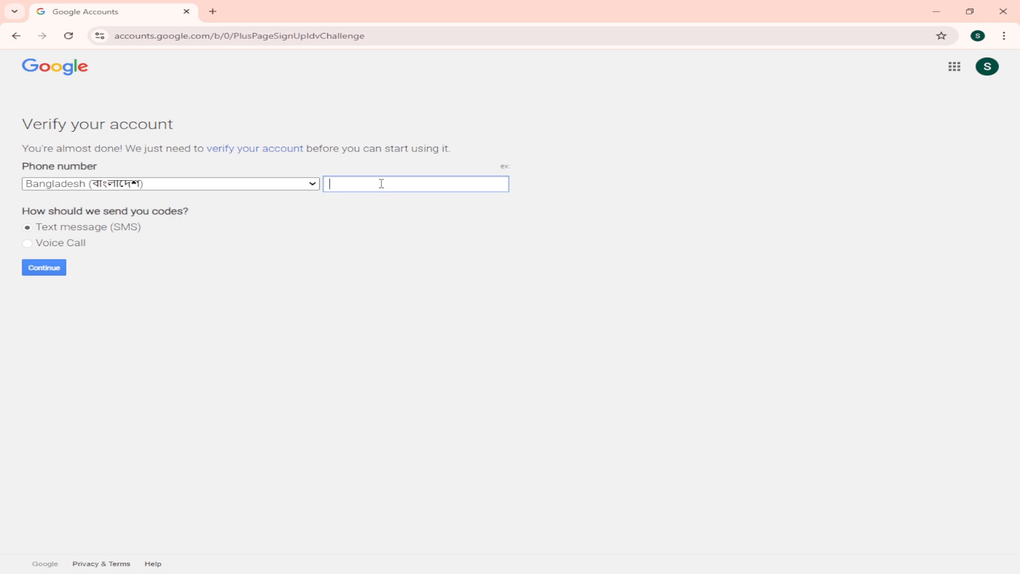
{"action": "type", "text": "017"}
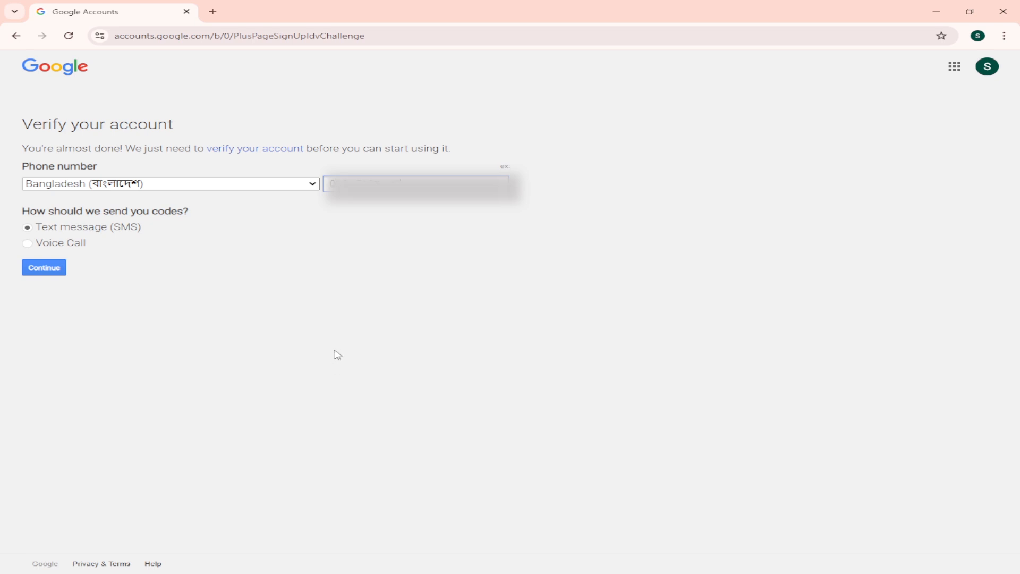
{"action": "left_click", "coordinate": [366, 335]}
{"action": "left_click", "coordinate": [28, 242]}
{"action": "left_click", "coordinate": [30, 230]}
{"action": "left_click", "coordinate": [40, 272]}
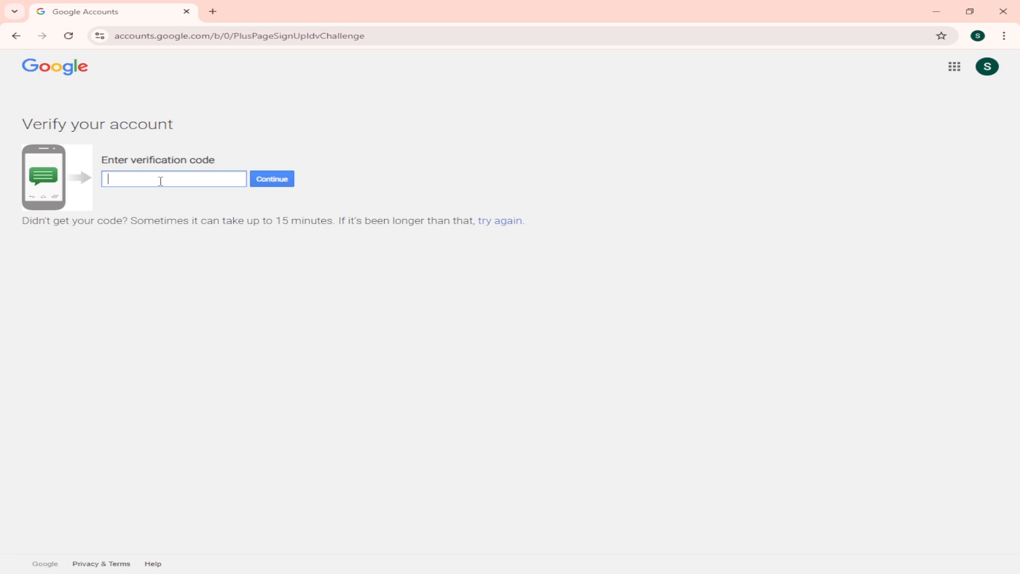
{"action": "left_click", "coordinate": [280, 182]}
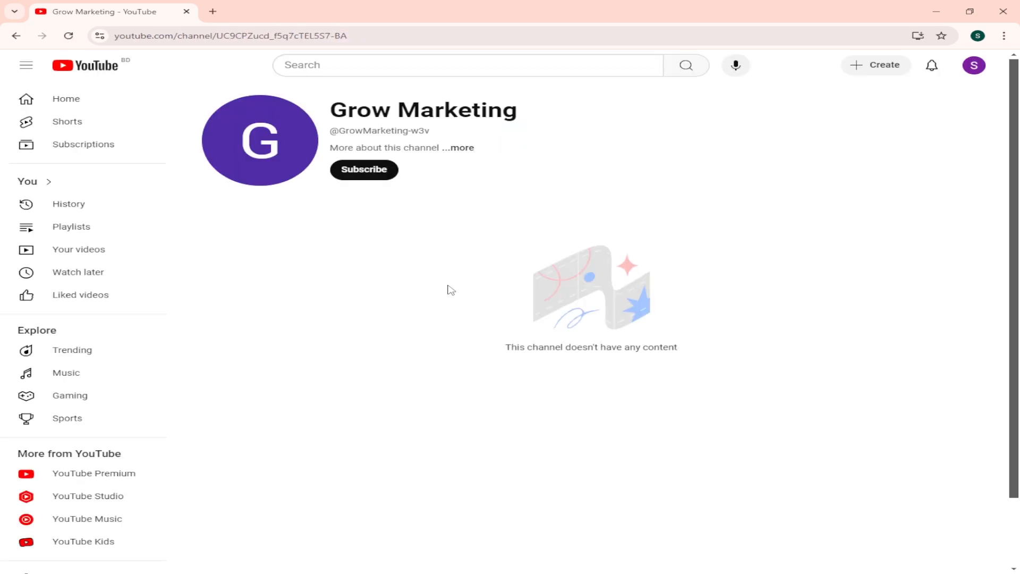
Step: Review the About details and the name of the Grow Marketing channel
{"action": "left_click", "coordinate": [464, 148]}
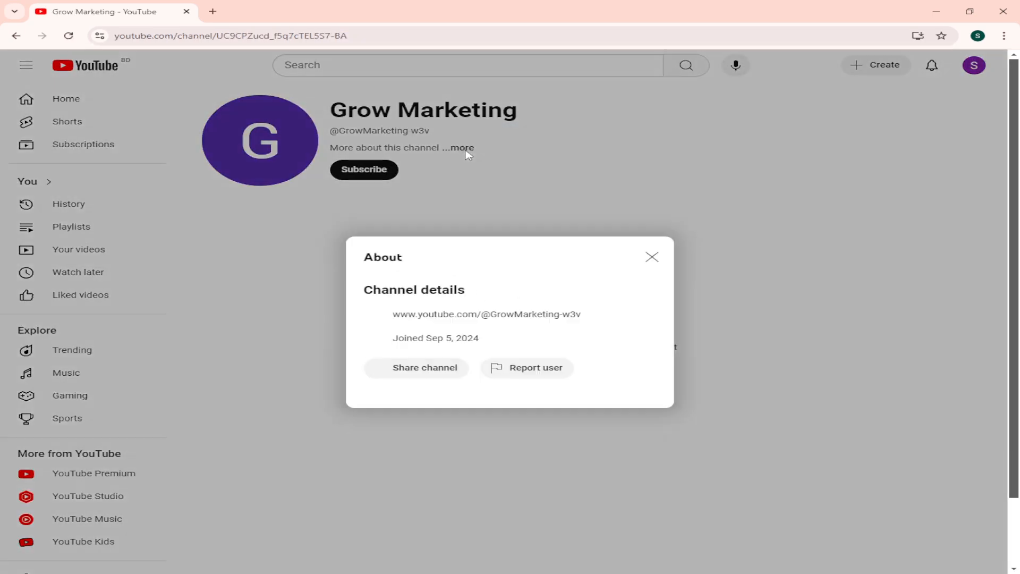
{"action": "left_click", "coordinate": [652, 251]}
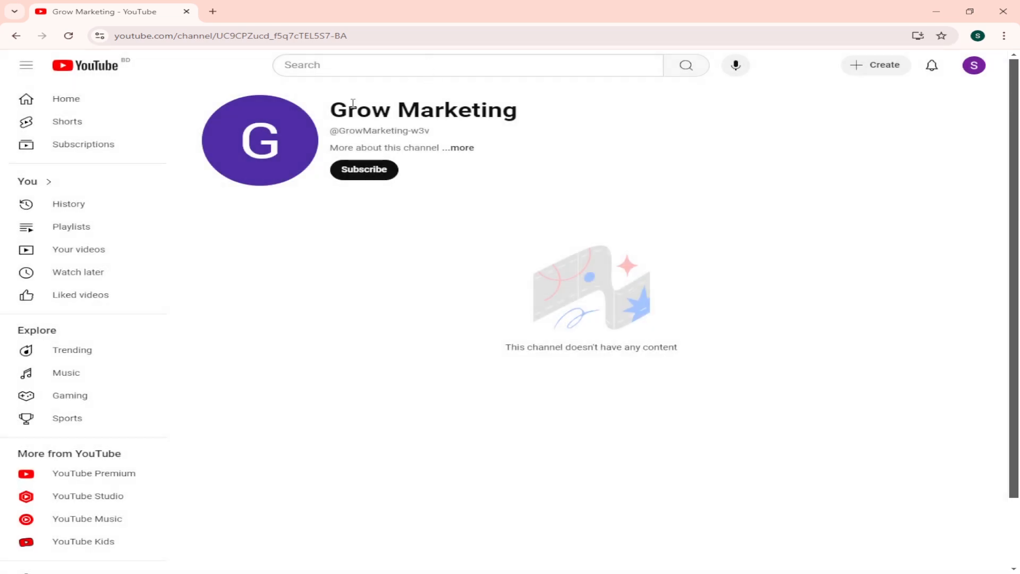
{"action": "left_click_drag", "start_coordinate": [338, 106], "coordinate": [525, 111]}
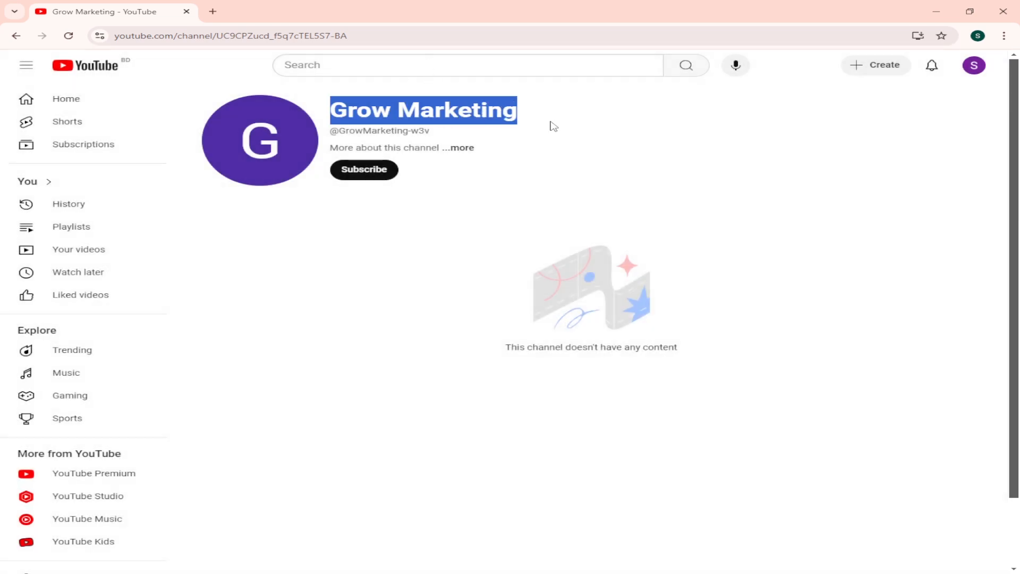
Step: Switch the active YouTube account to the Grow Marketing channel
{"action": "left_click", "coordinate": [974, 67]}
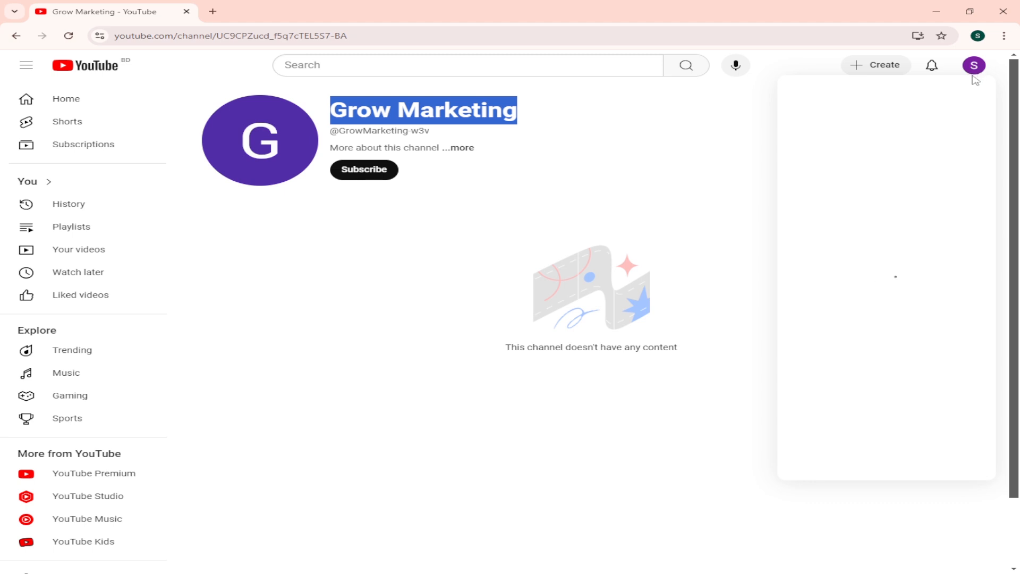
{"action": "left_click", "coordinate": [882, 187]}
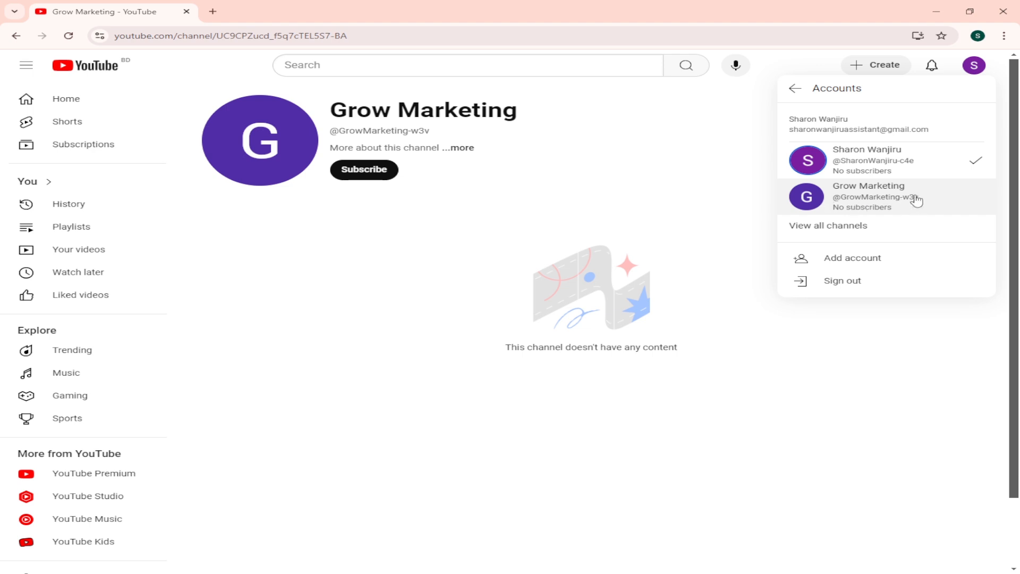
{"action": "left_click", "coordinate": [869, 202]}
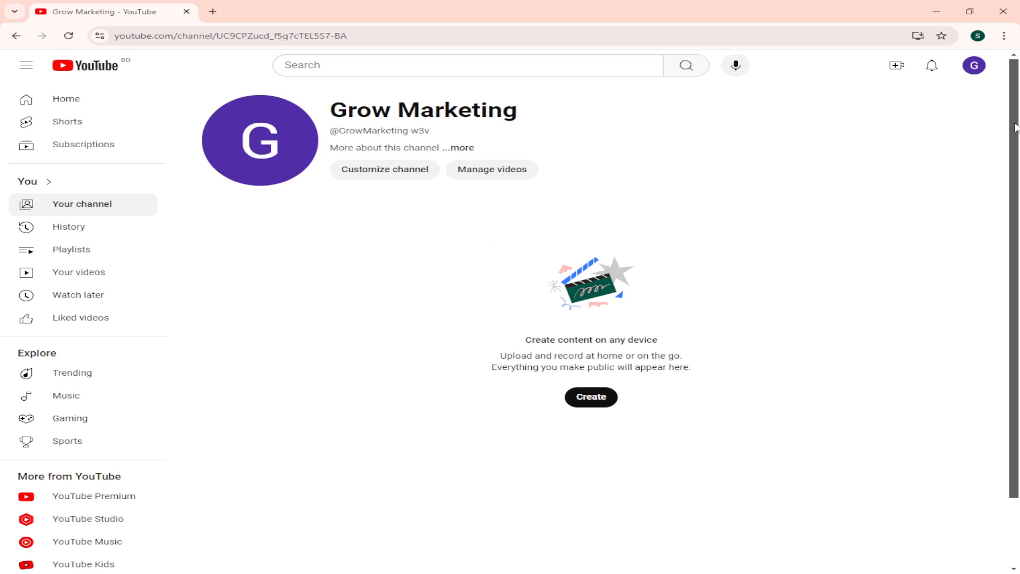
Step: Open YouTube Studio for the Grow Marketing channel and continue past the welcome message
{"action": "left_click", "coordinate": [974, 66]}
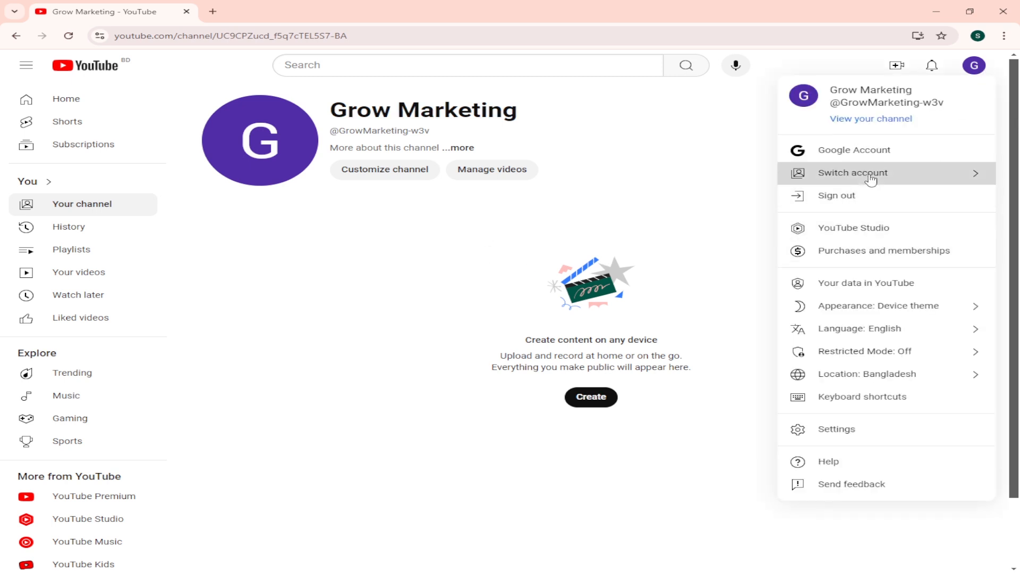
{"action": "left_click", "coordinate": [870, 179]}
{"action": "left_click", "coordinate": [795, 86]}
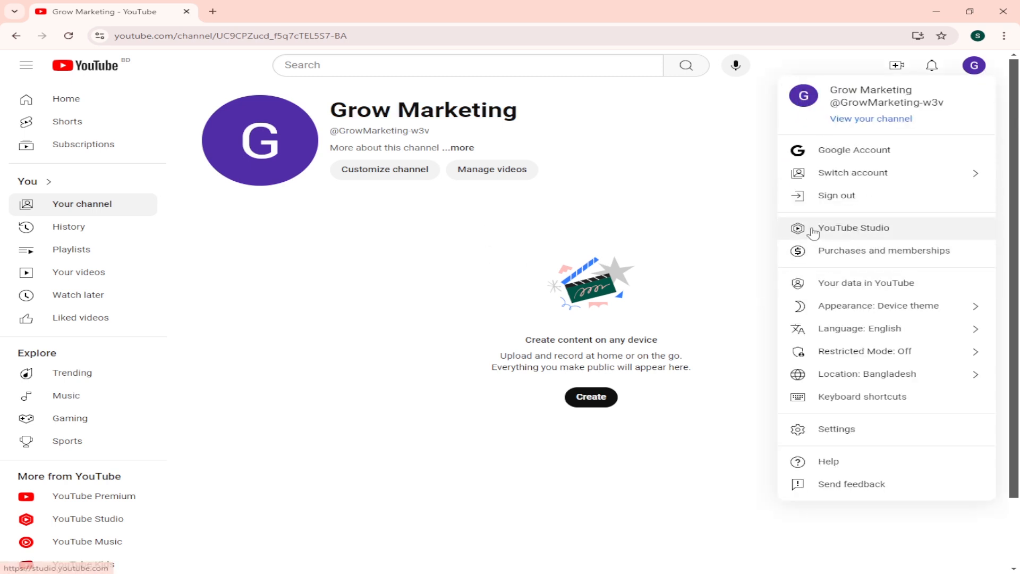
{"action": "left_click", "coordinate": [870, 232]}
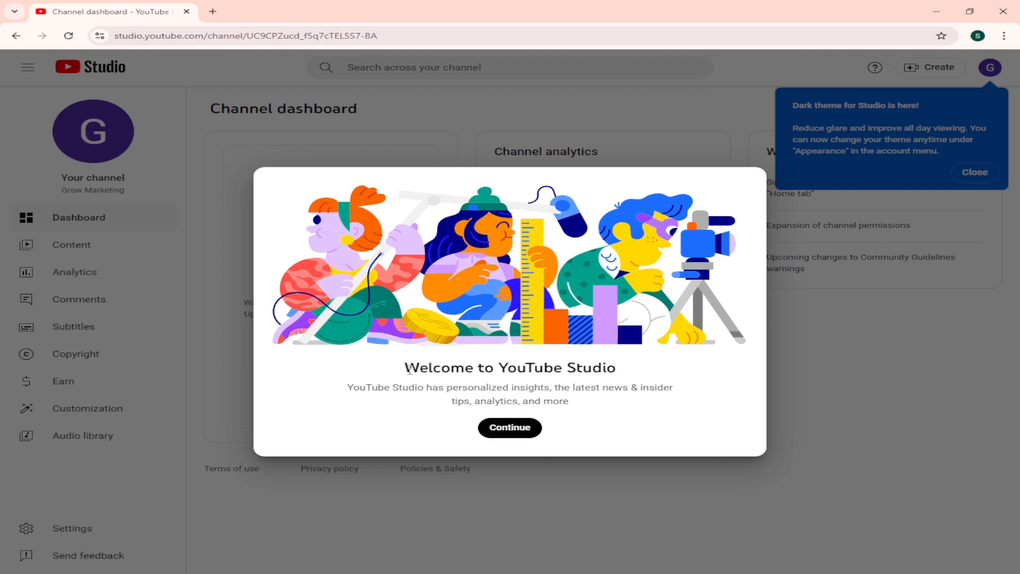
{"action": "left_click_drag", "start_coordinate": [408, 366], "coordinate": [619, 370]}
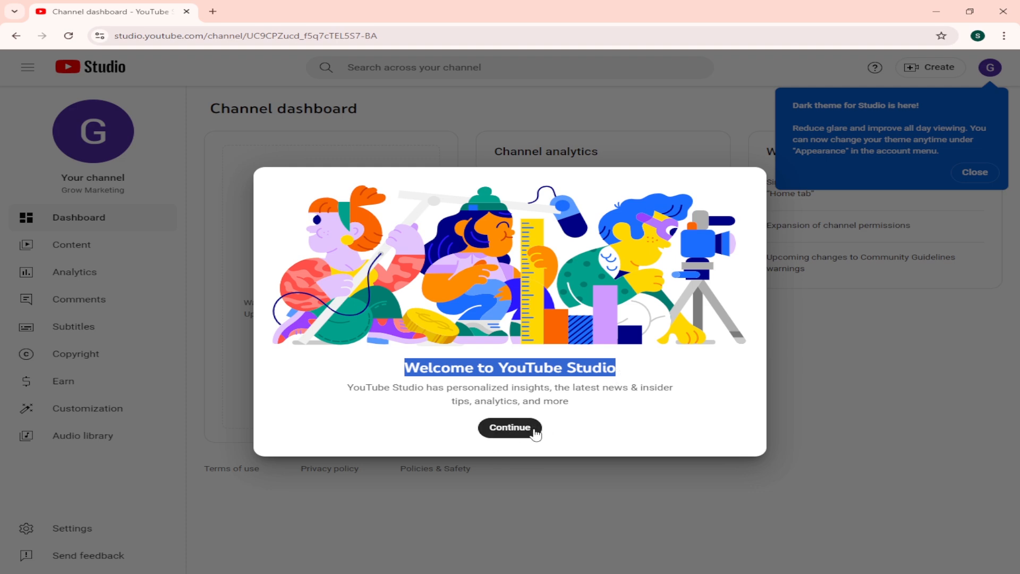
{"action": "left_click", "coordinate": [504, 433]}
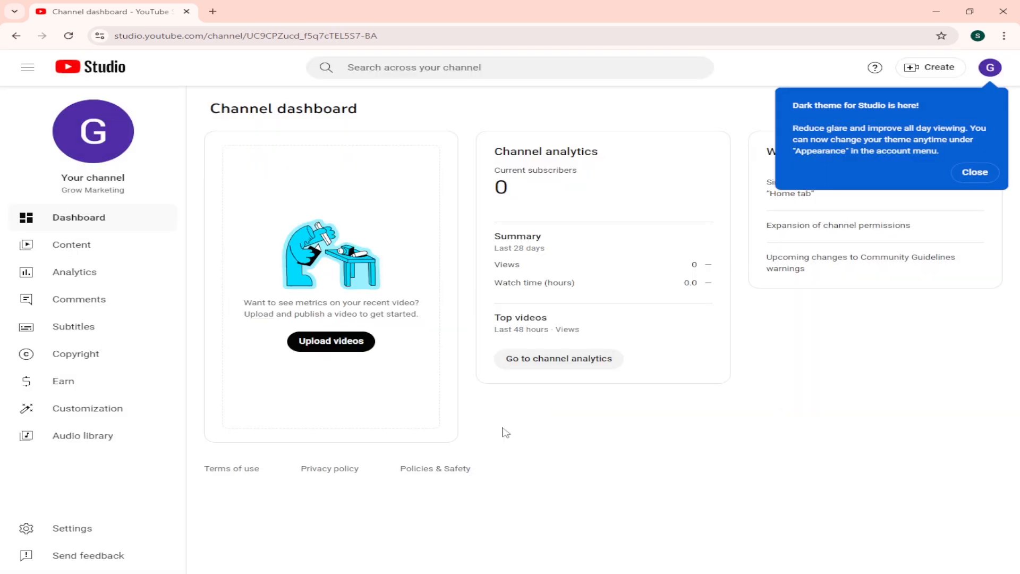
Step: Dismiss the dark theme notice and open the Permissions section of the channel settings
{"action": "left_click", "coordinate": [975, 172]}
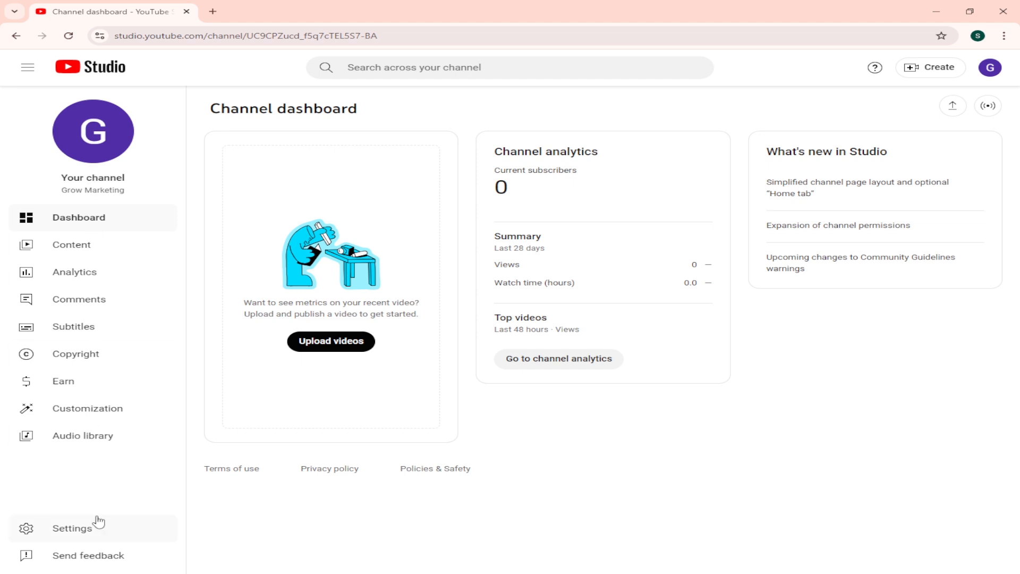
{"action": "left_click", "coordinate": [68, 536]}
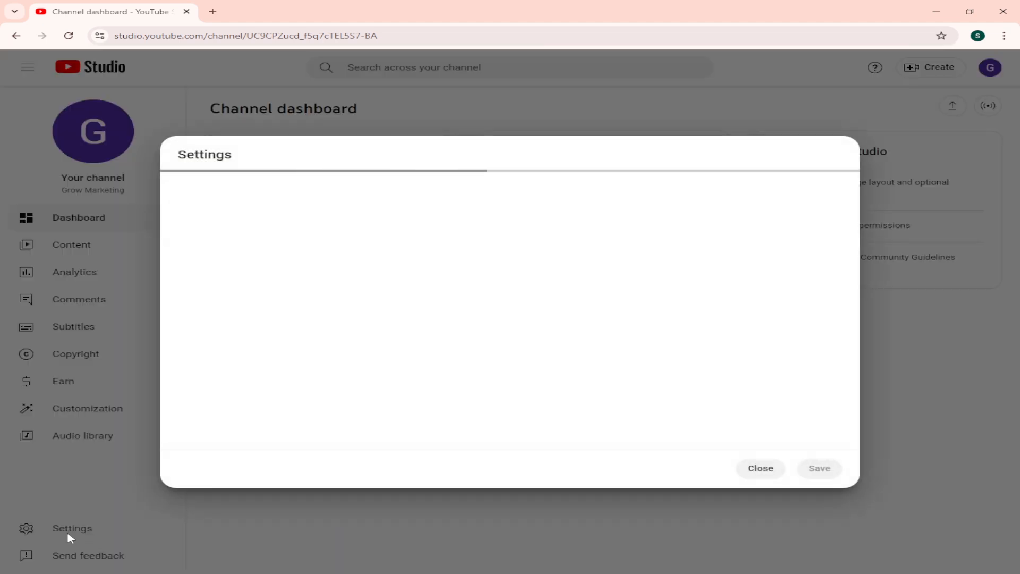
{"action": "left_click", "coordinate": [330, 223]}
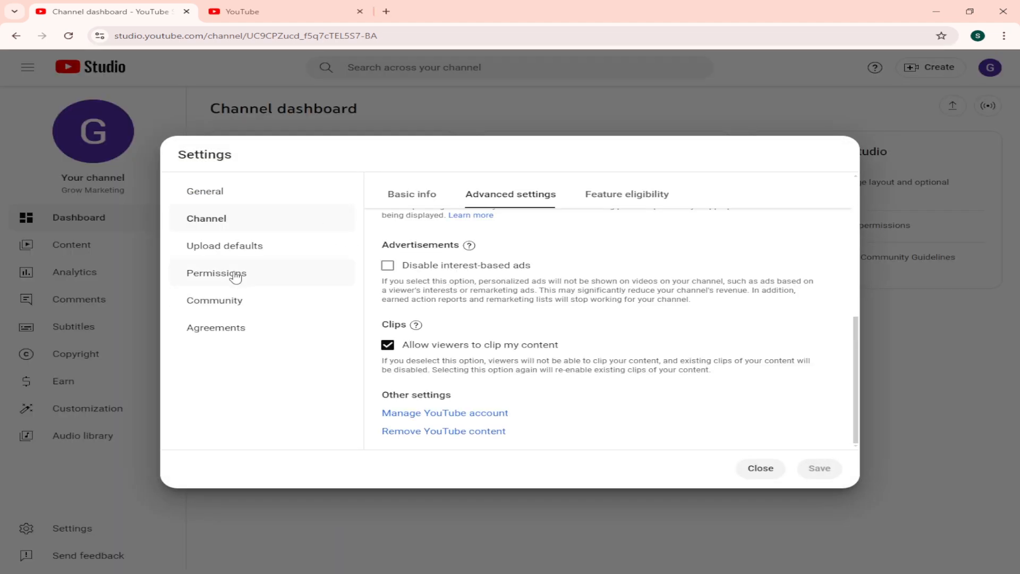
{"action": "left_click", "coordinate": [230, 275]}
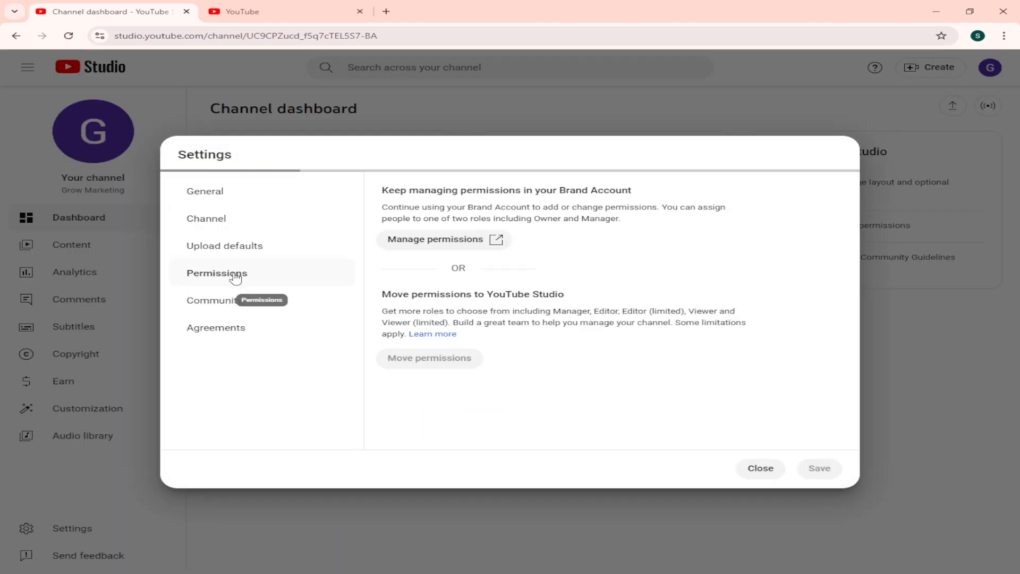
Step: Open the Brand Account permission management in a new browser tab and move the channel's permissions to YouTube Studio
{"action": "right_click", "coordinate": [433, 243]}
{"action": "left_click", "coordinate": [481, 251]}
{"action": "right_click", "coordinate": [423, 362]}
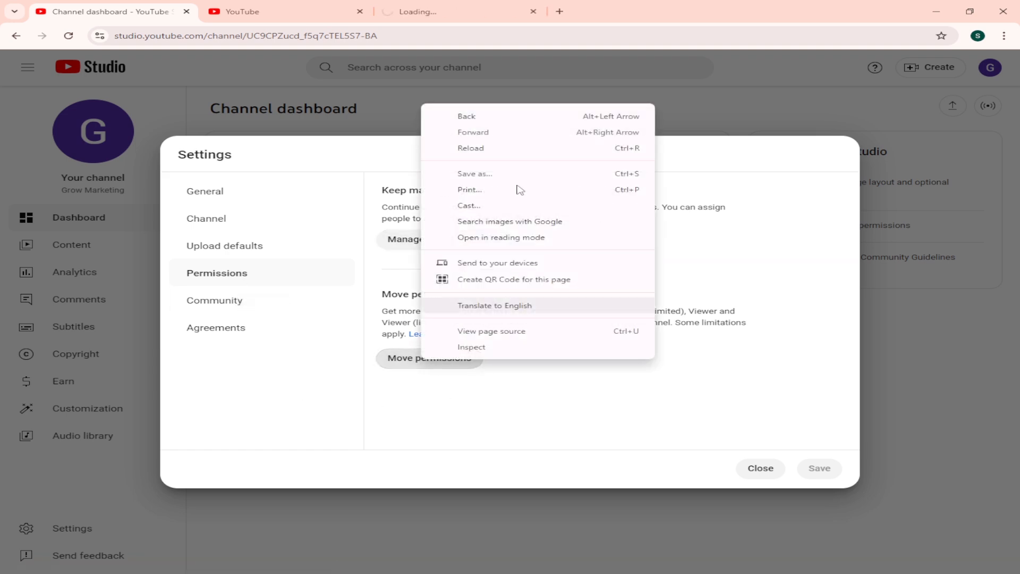
{"action": "left_click", "coordinate": [417, 363]}
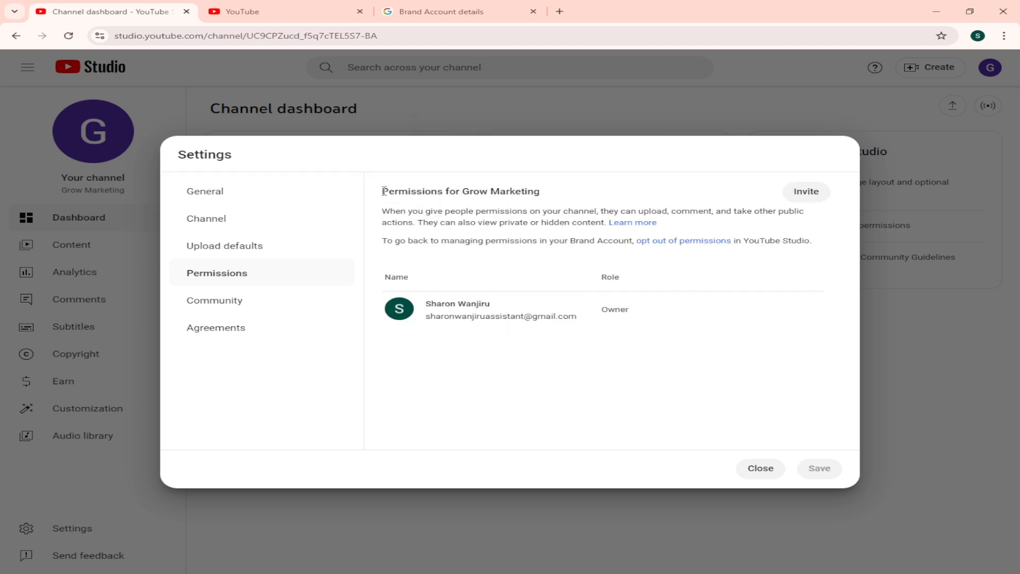
Step: Review the permissions for Grow Marketing and what the Owner role is allowed to do
{"action": "left_click_drag", "start_coordinate": [384, 190], "coordinate": [548, 195]}
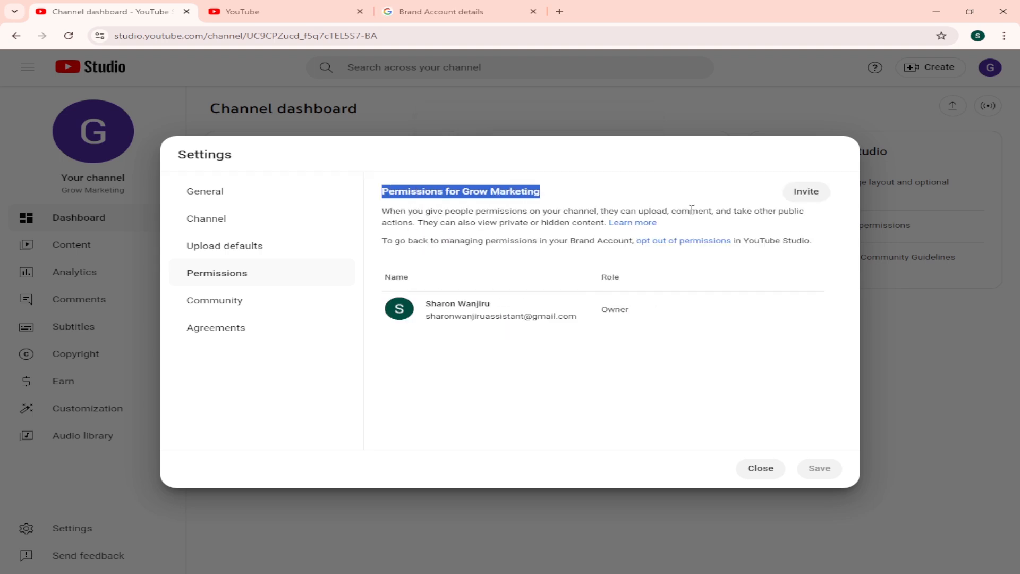
{"action": "left_click", "coordinate": [720, 202]}
{"action": "mouse_move", "coordinate": [606, 309]}
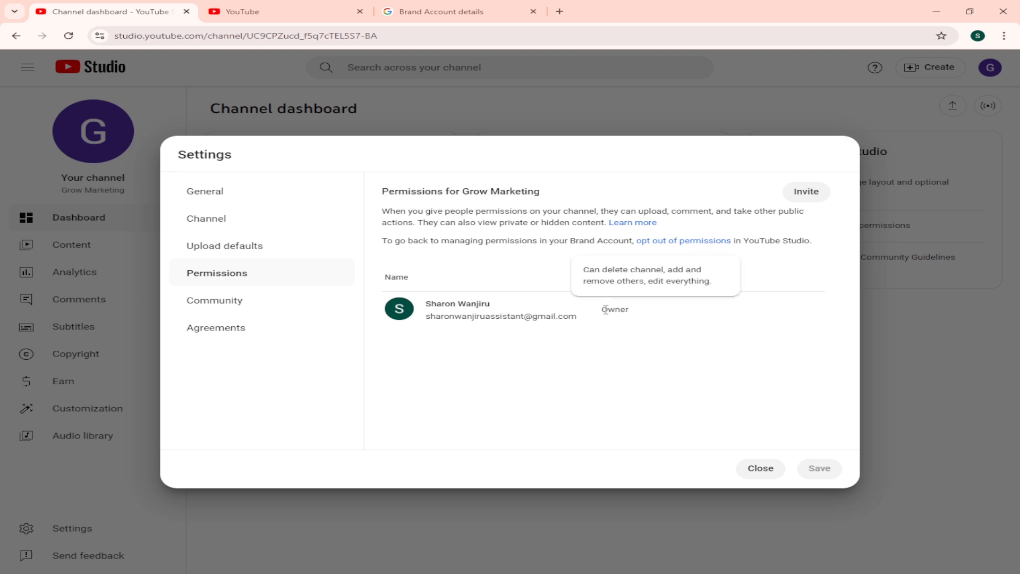
{"action": "left_click_drag", "start_coordinate": [603, 310], "coordinate": [633, 310]}
Step: Review the access roles offered when inviting a user to the channel, and close the settings without inviting anyone
{"action": "left_click", "coordinate": [821, 197]}
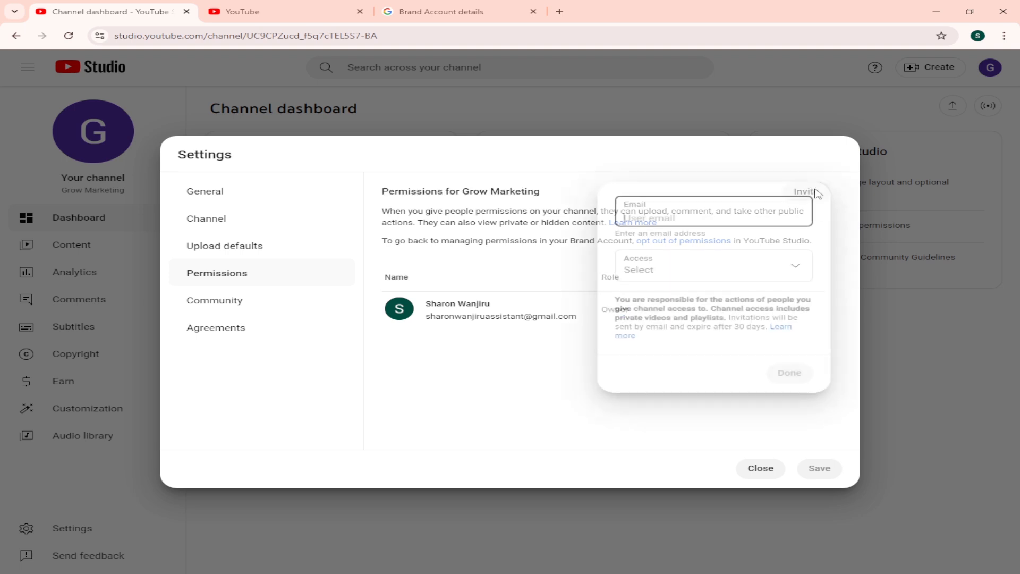
{"action": "left_click", "coordinate": [721, 275]}
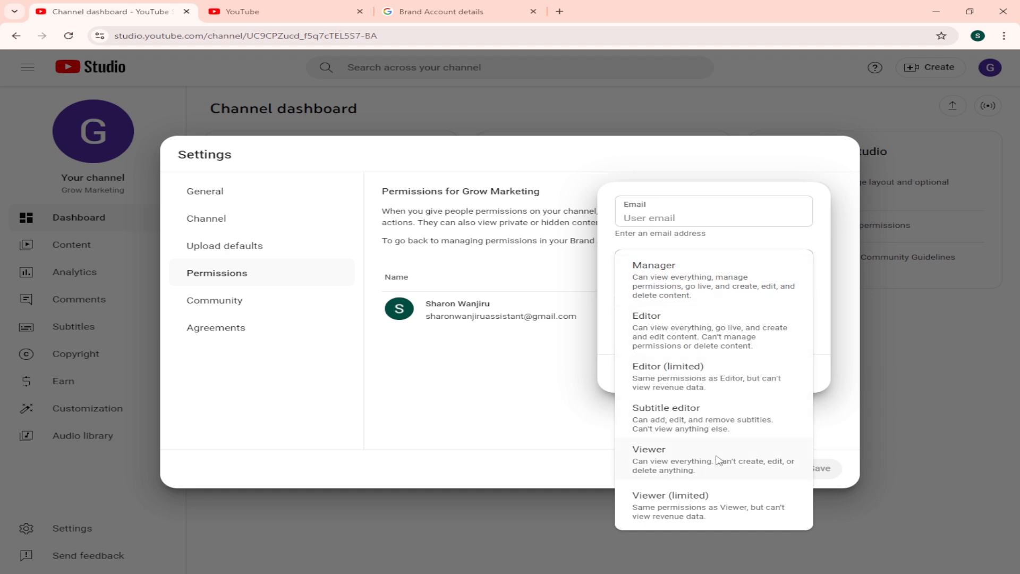
{"action": "left_click", "coordinate": [511, 394]}
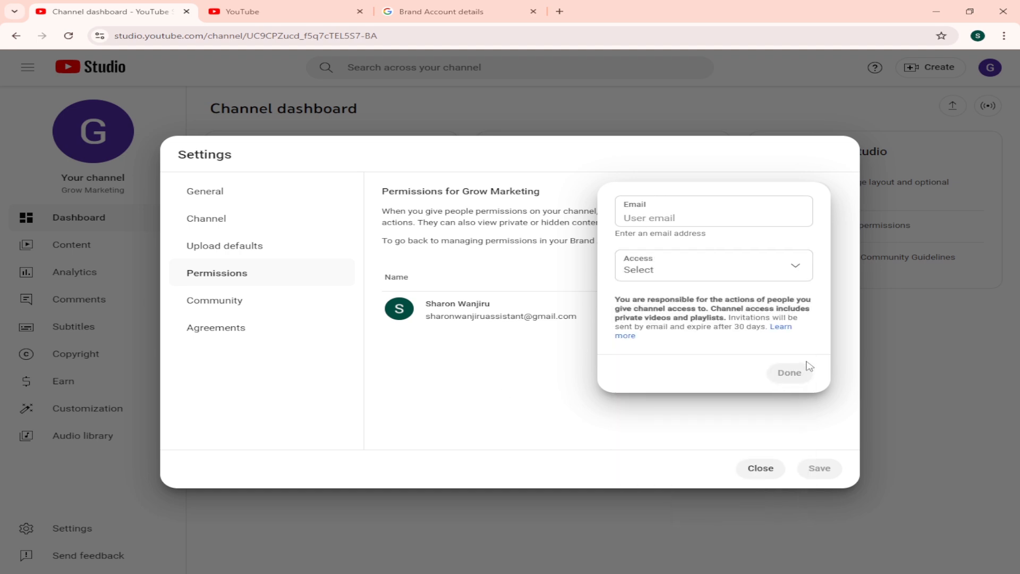
{"action": "left_click", "coordinate": [743, 161]}
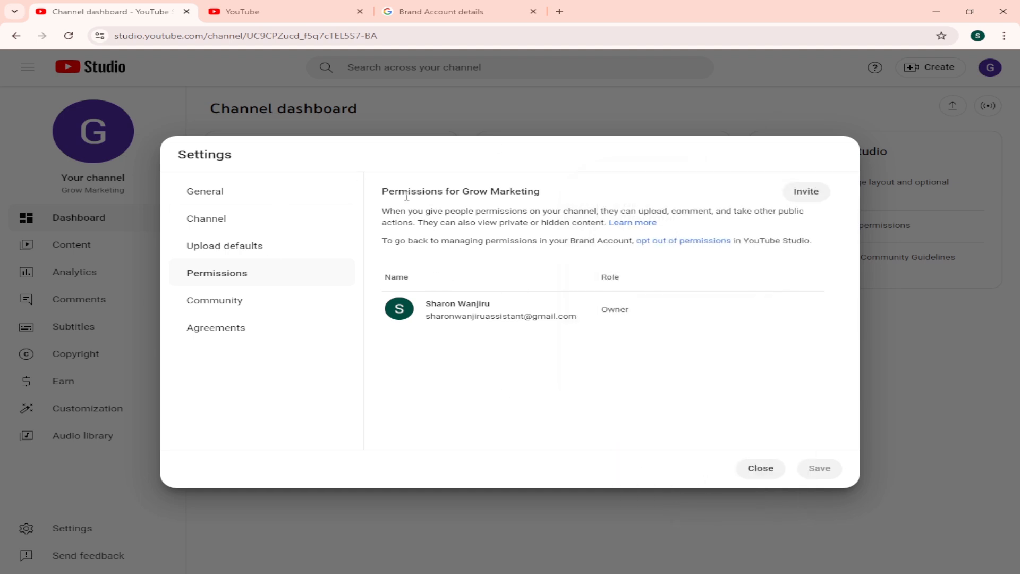
{"action": "left_click", "coordinate": [771, 471]}
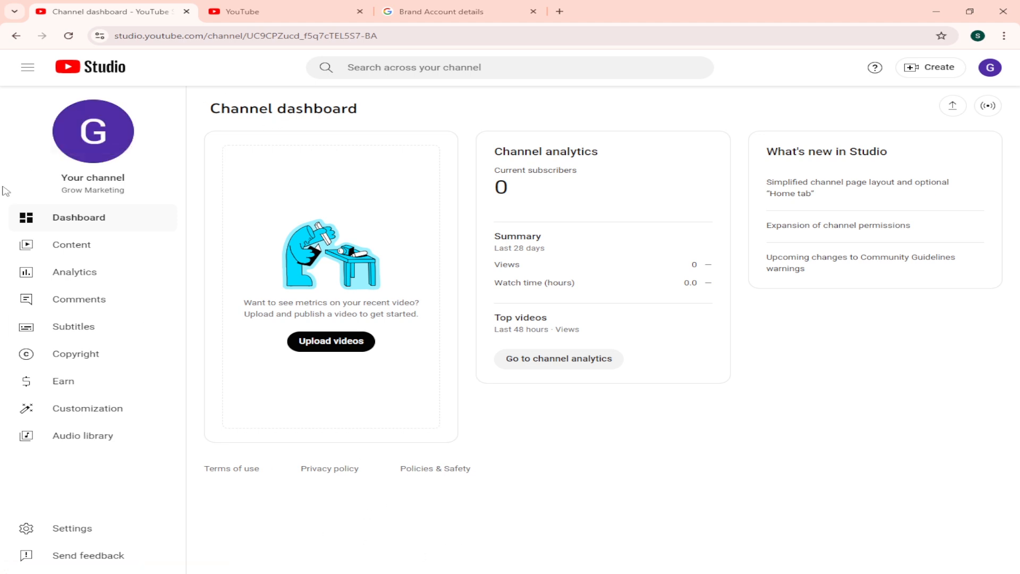
{"action": "left_click_drag", "start_coordinate": [65, 176], "coordinate": [132, 185]}
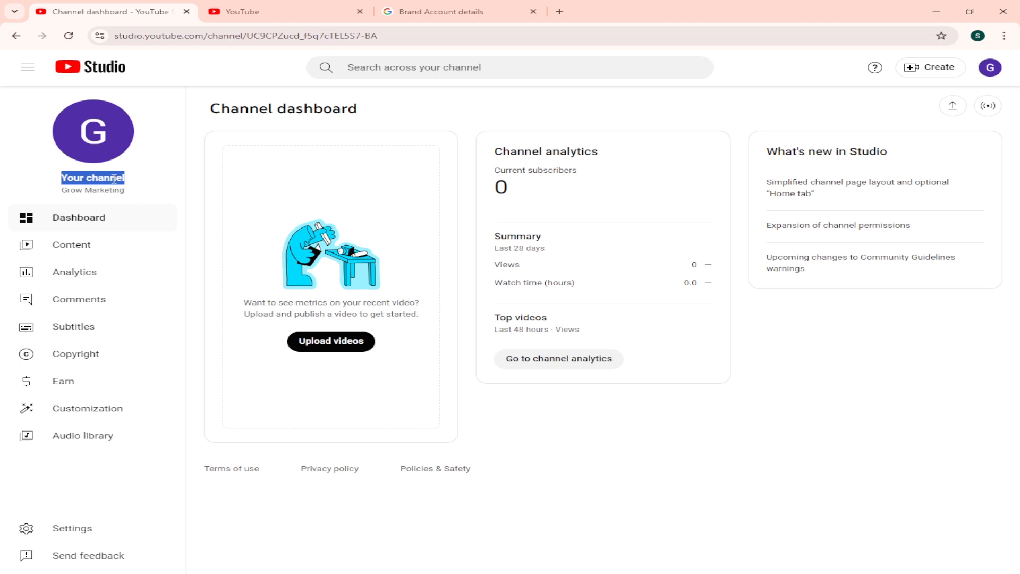
{"action": "triple_click", "coordinate": [114, 179]}
{"action": "triple_click", "coordinate": [109, 191]}
{"action": "key", "text": "ctrl+c"}
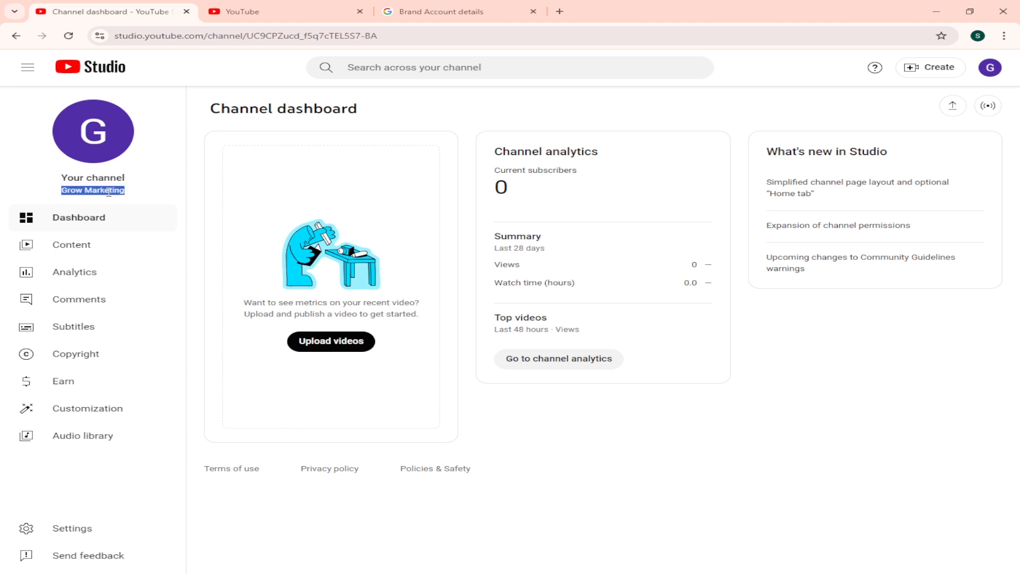
{"action": "left_click", "coordinate": [109, 193]}
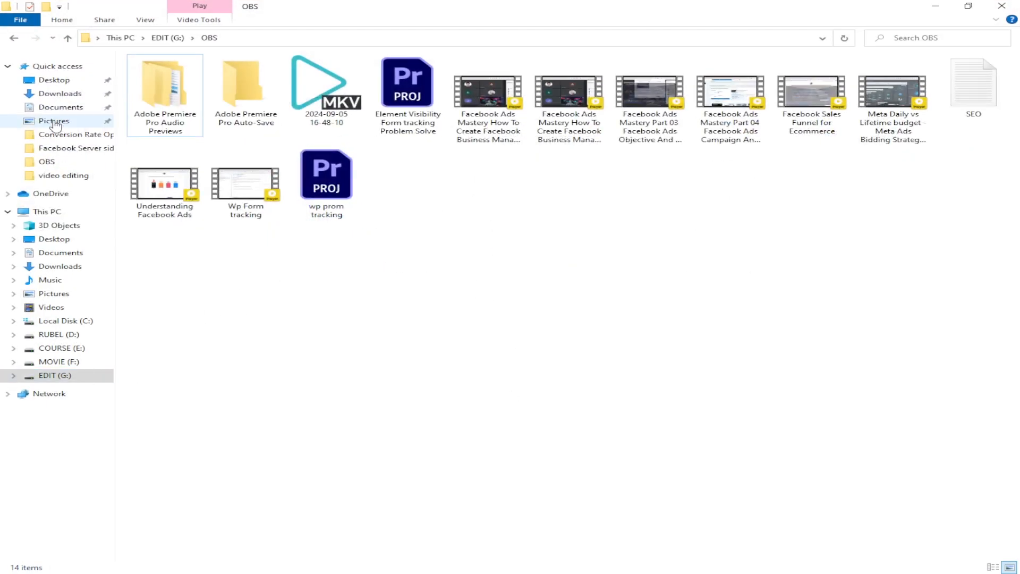
Step: Preview the channel logo and the channel banner images stored in the Downloads folder
{"action": "left_click", "coordinate": [60, 94]}
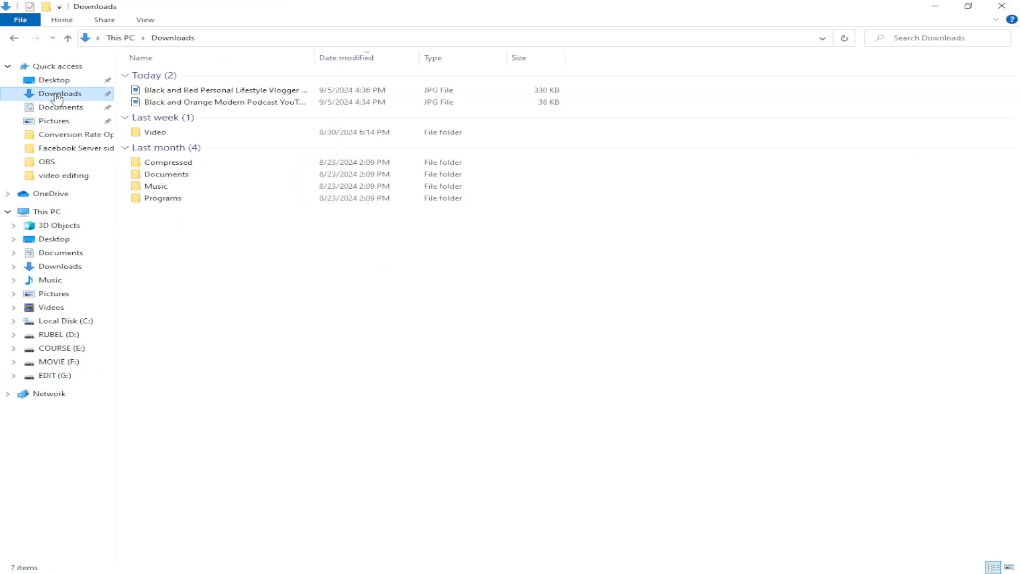
{"action": "double_click", "coordinate": [221, 104]}
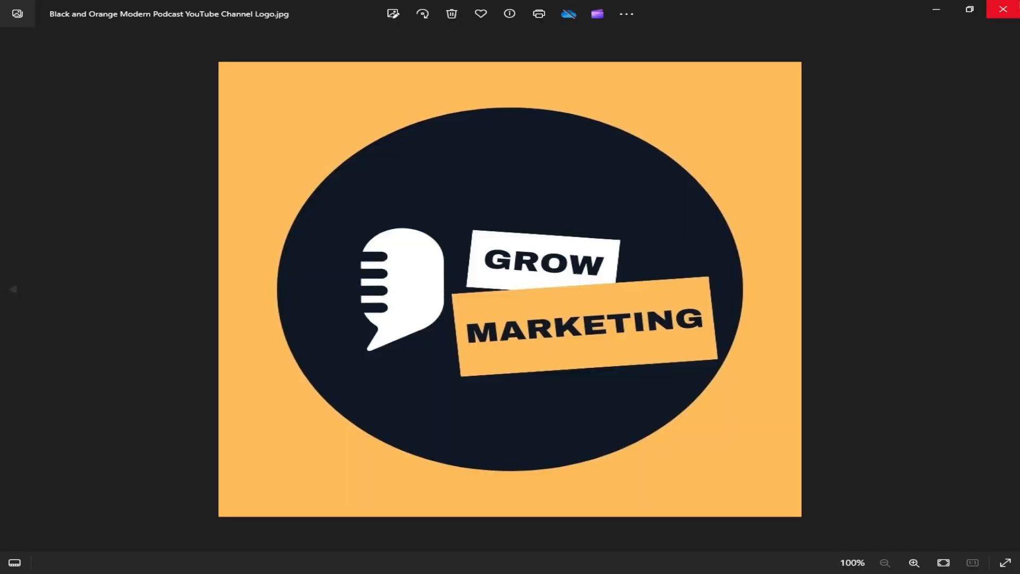
{"action": "key", "text": "alt+F4"}
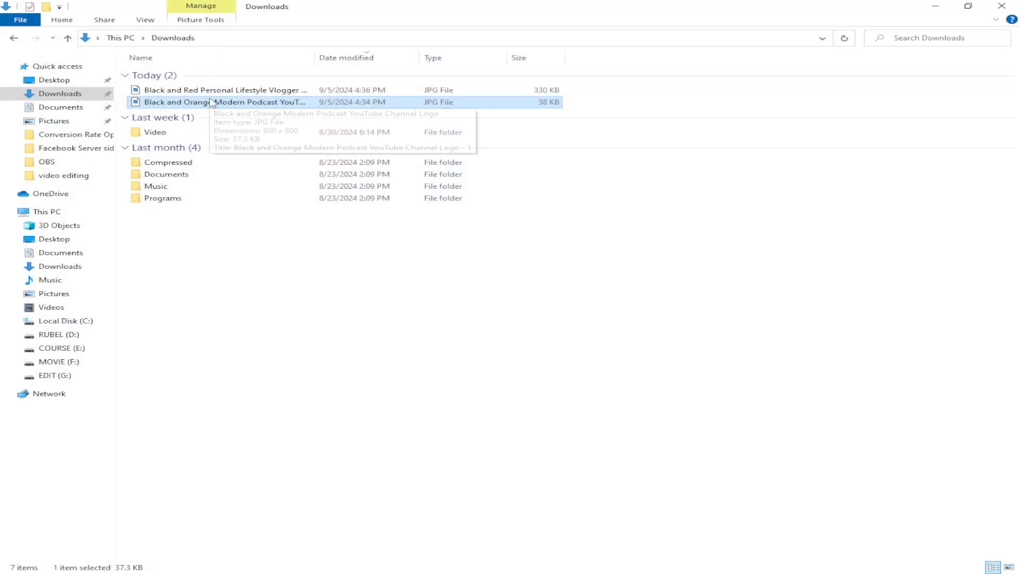
{"action": "left_click", "coordinate": [215, 90]}
{"action": "double_click", "coordinate": [215, 90]}
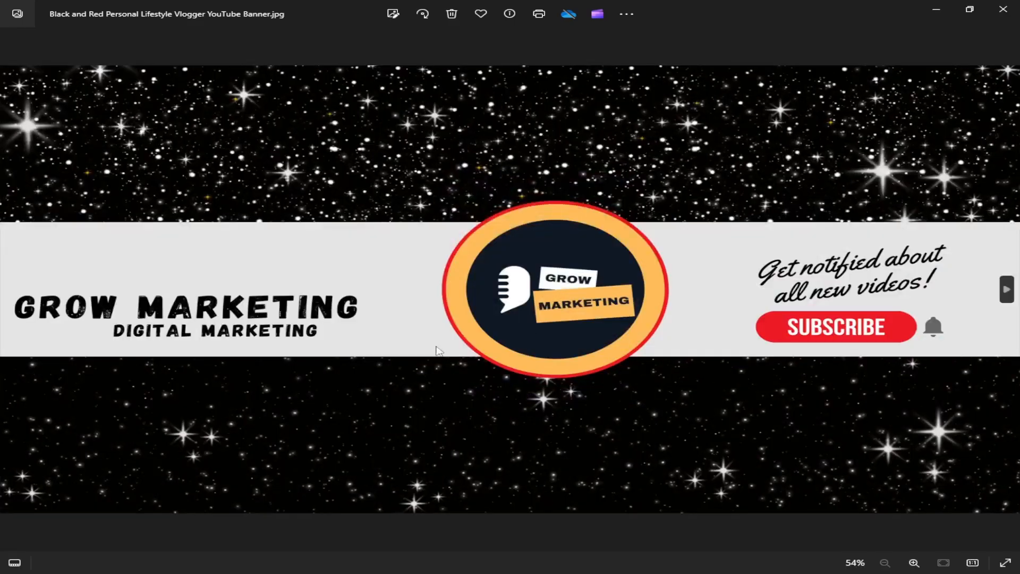
{"action": "left_click", "coordinate": [1005, 7]}
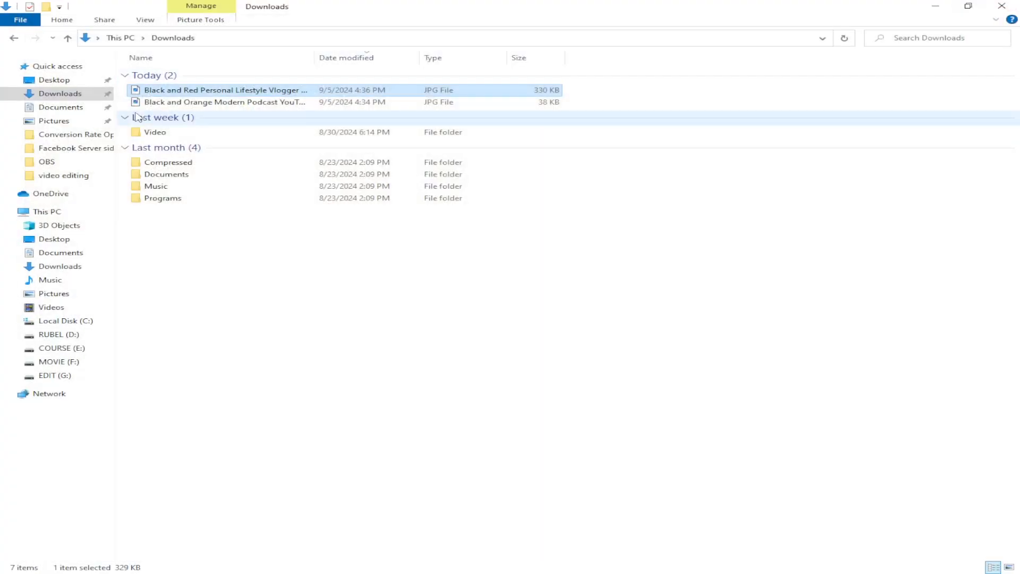
Step: Inspect the Black and Red Personal Lifestyle Vlogger YouTube Banner image again and close it
{"action": "right_click", "coordinate": [221, 89]}
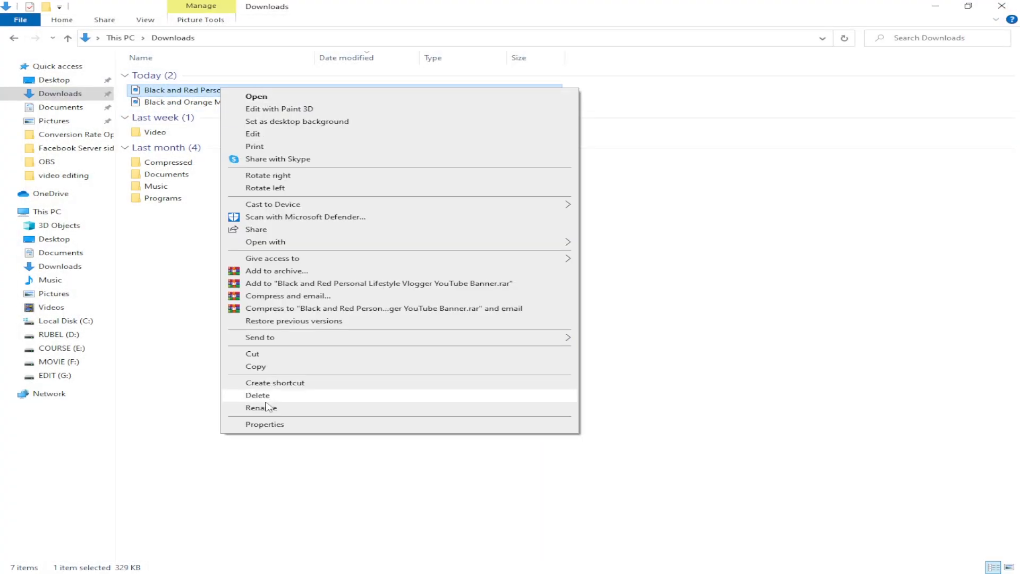
{"action": "left_click", "coordinate": [153, 167]}
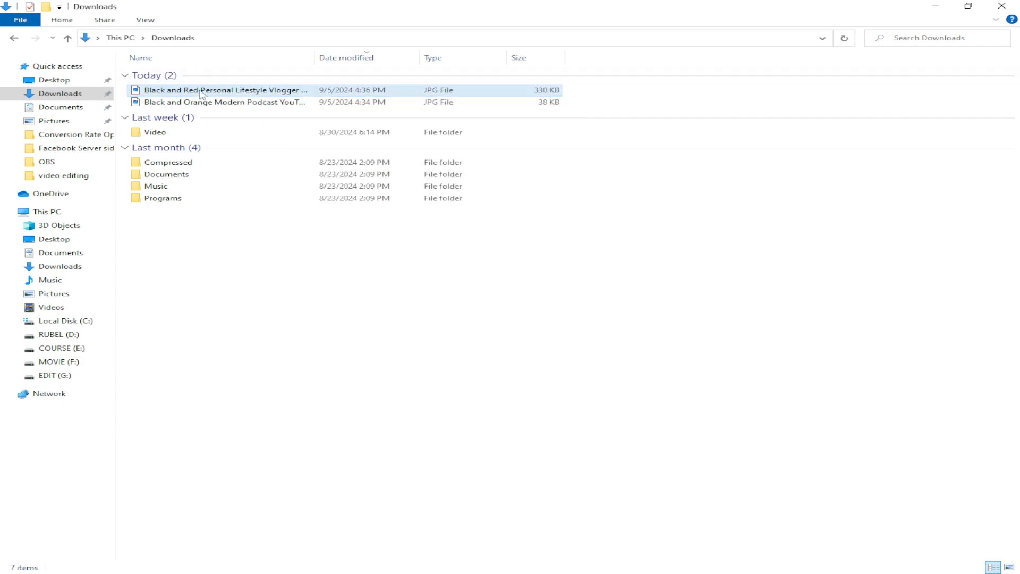
{"action": "double_click", "coordinate": [213, 91]}
{"action": "scroll", "coordinate": [819, 299], "scroll_direction": "up", "scroll_amount": 3}
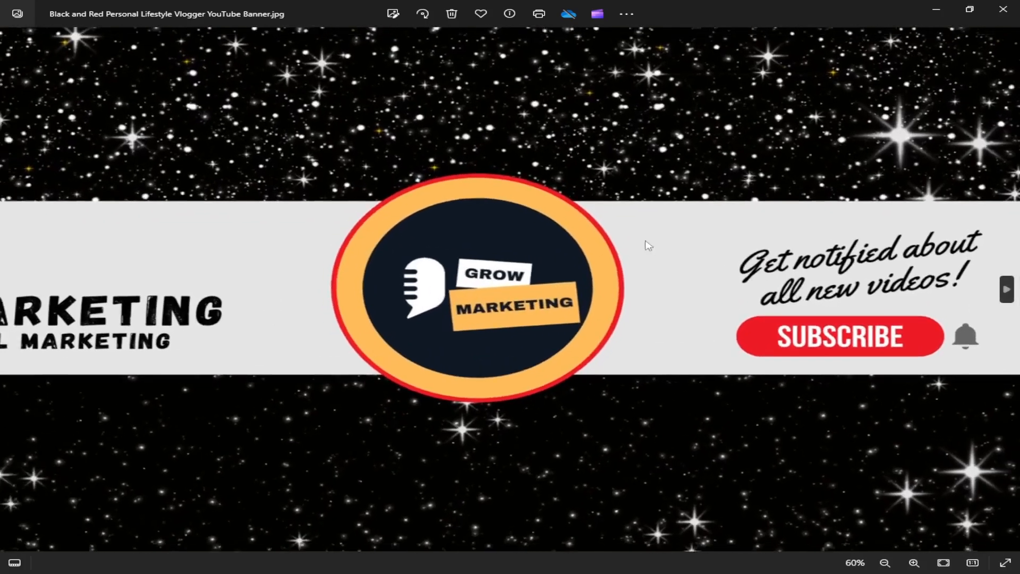
{"action": "scroll", "coordinate": [646, 244], "scroll_direction": "down", "scroll_amount": 3}
{"action": "scroll", "coordinate": [430, 277], "scroll_direction": "up", "scroll_amount": 2}
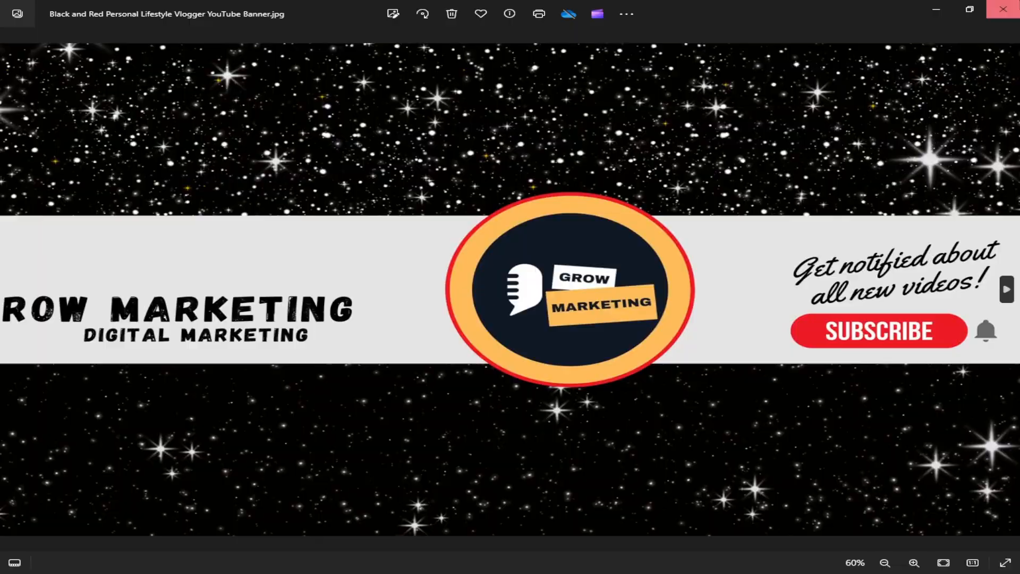
{"action": "left_click", "coordinate": [1003, 9]}
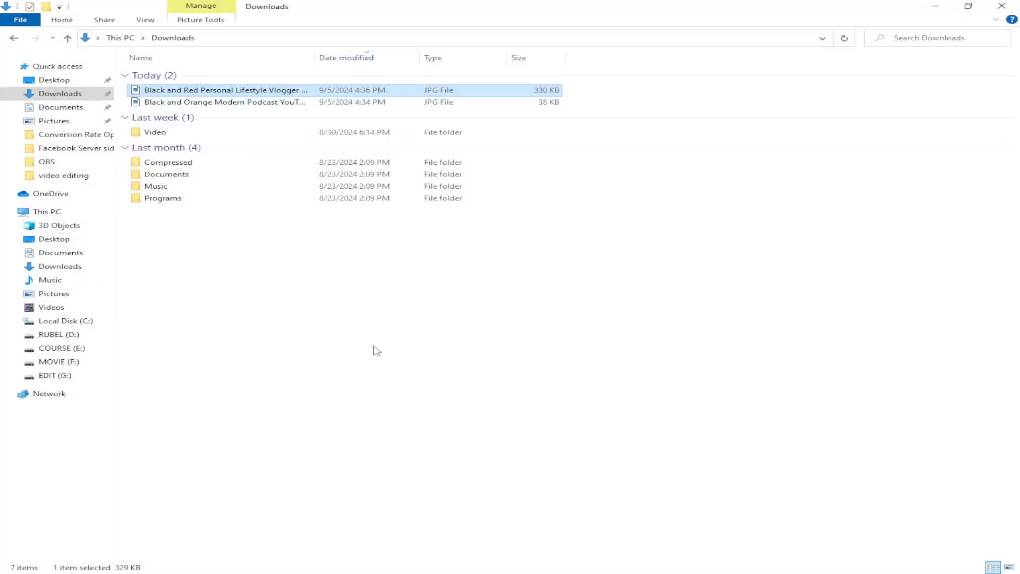
Step: Copy the channel name from the seo text file and rename the banner image file as Grow Marketing Banner
{"action": "left_click", "coordinate": [451, 572]}
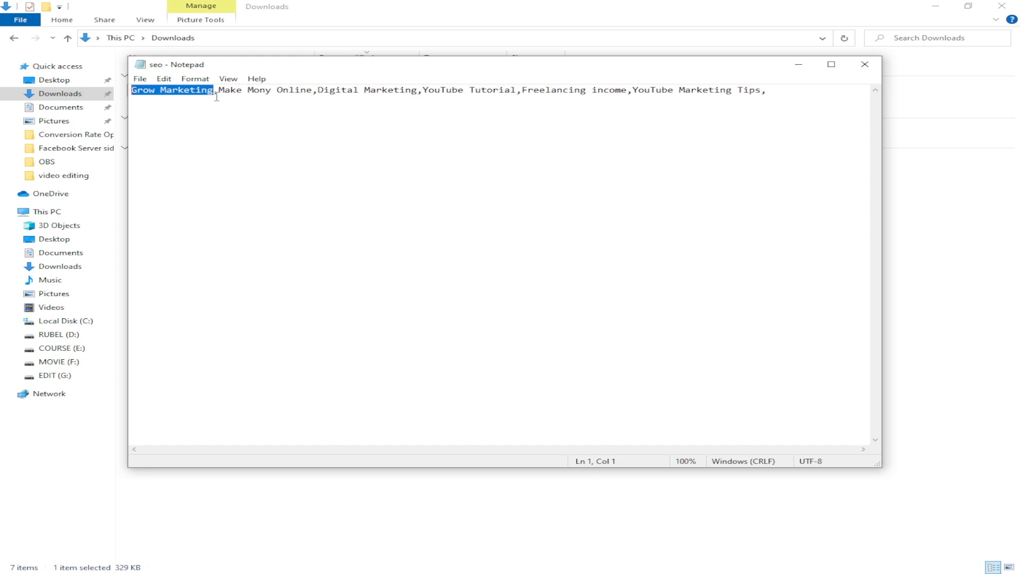
{"action": "left_click", "coordinate": [798, 64]}
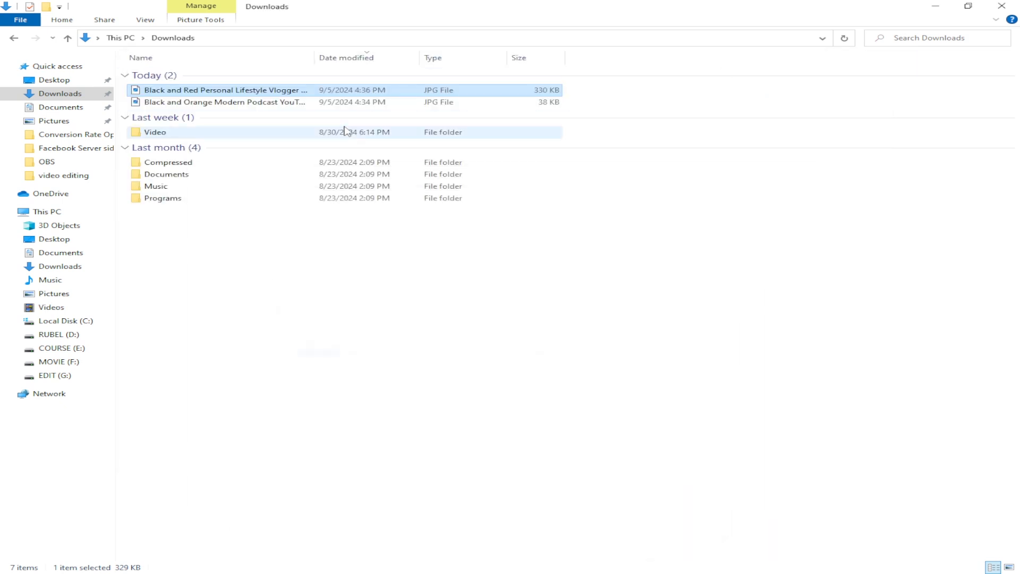
{"action": "right_click", "coordinate": [251, 95]}
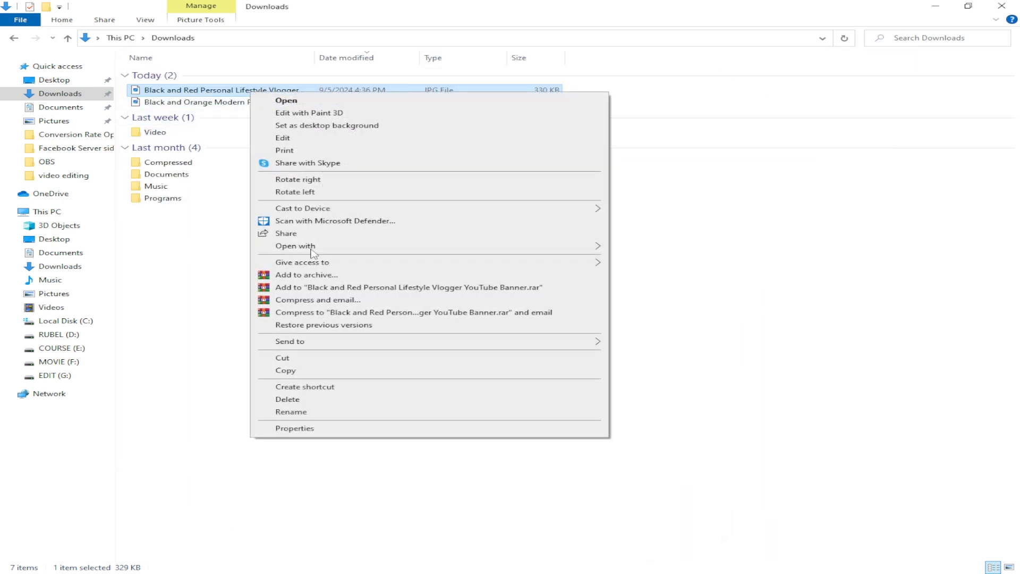
{"action": "left_click", "coordinate": [290, 412]}
{"action": "key", "text": "ctrl+v"}
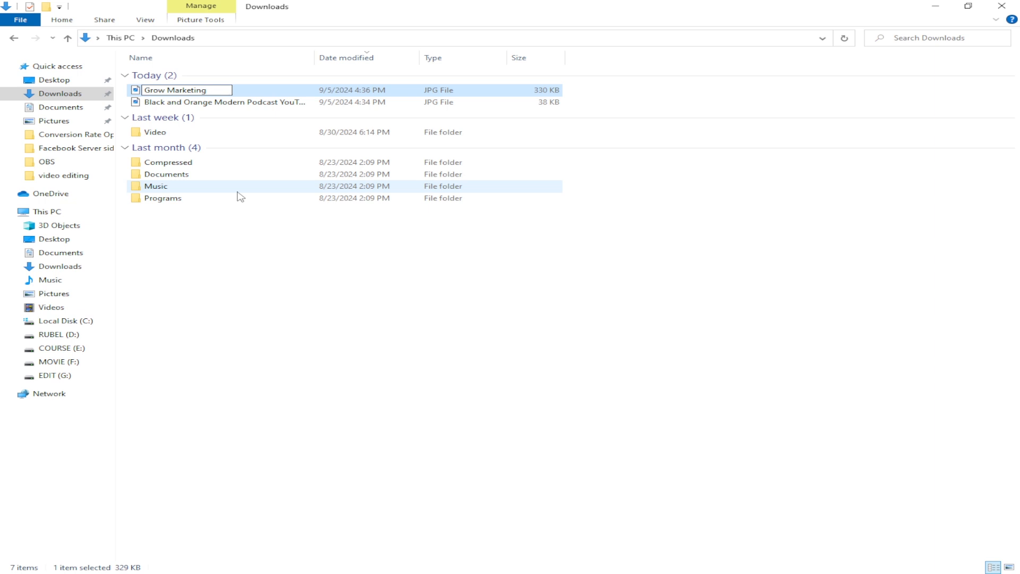
{"action": "type", "text": "Banner"}
{"action": "key", "text": "Return"}
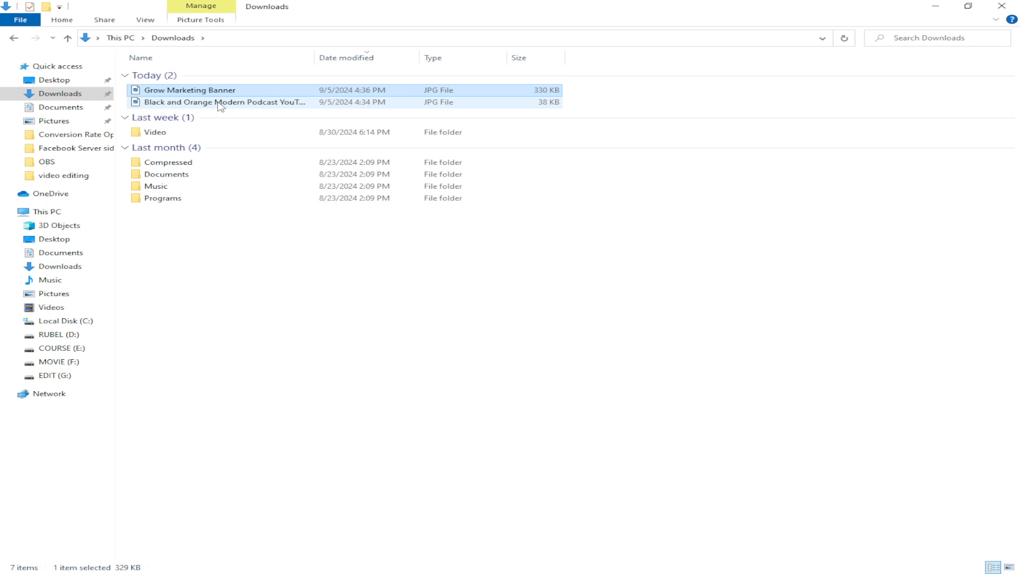
Step: Check the Black and Orange Modern Podcast YouTube Channel Logo image and rename the file as Grow Marketing using the copied channel name
{"action": "left_click", "coordinate": [241, 375]}
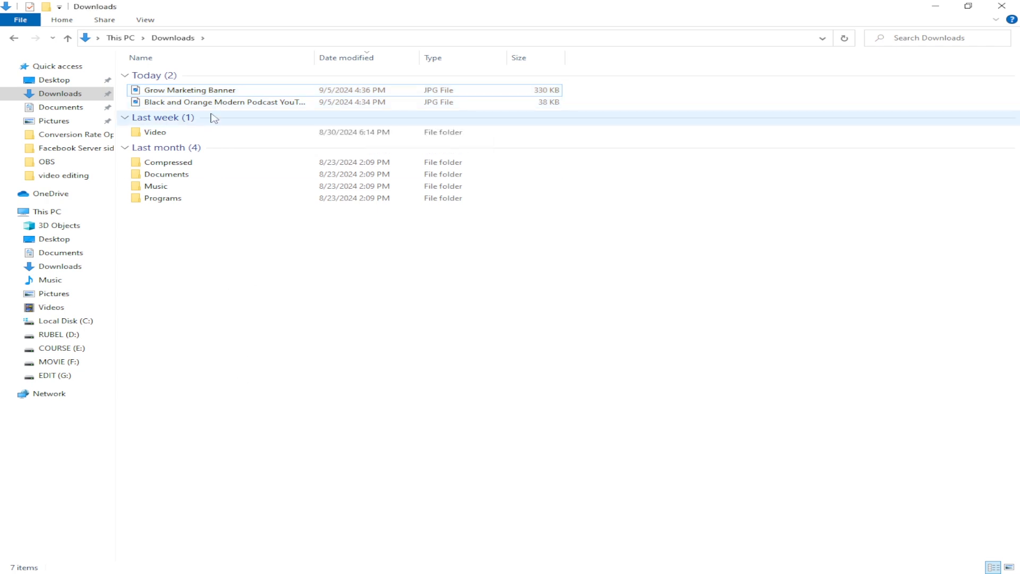
{"action": "double_click", "coordinate": [205, 105]}
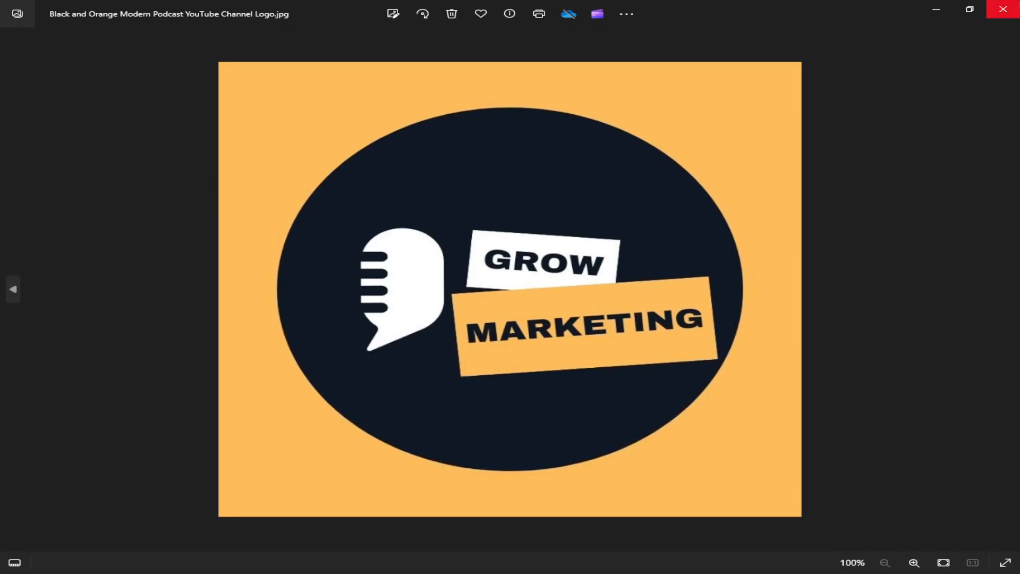
{"action": "left_click", "coordinate": [1002, 6]}
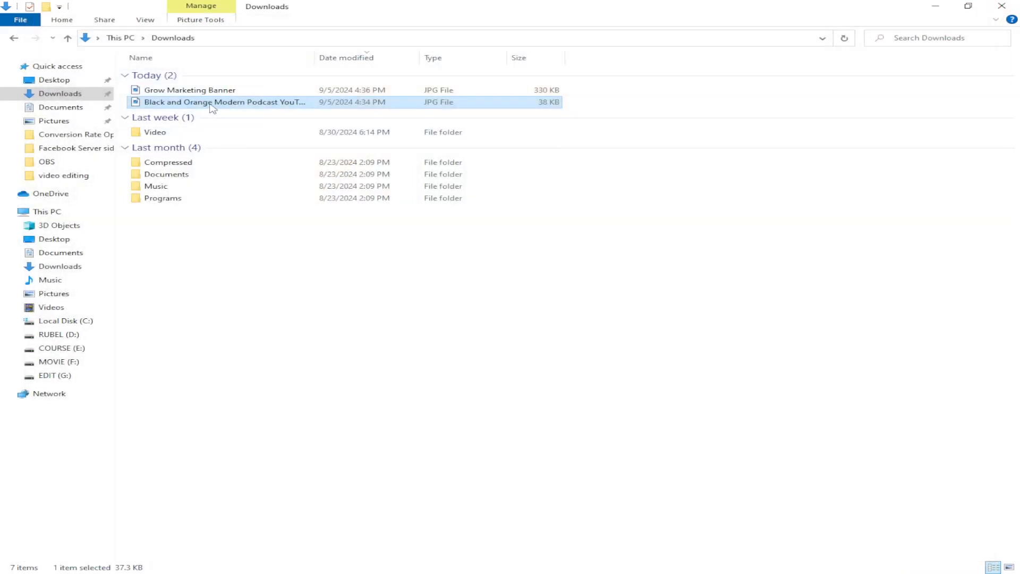
{"action": "right_click", "coordinate": [213, 107]}
{"action": "left_click", "coordinate": [250, 423]}
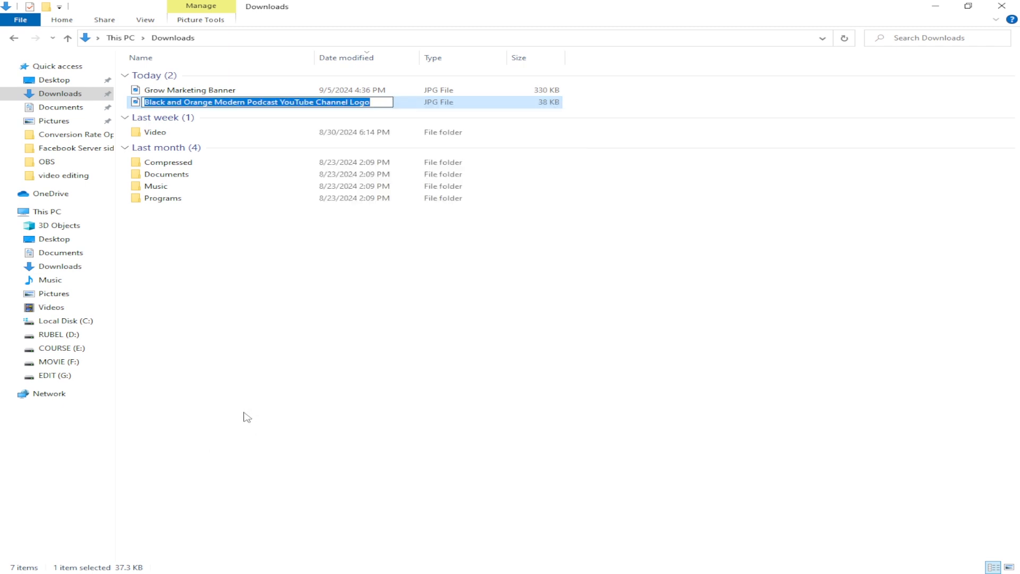
{"action": "type", "text": "Grow Marketing"}
{"action": "key", "text": "Return"}
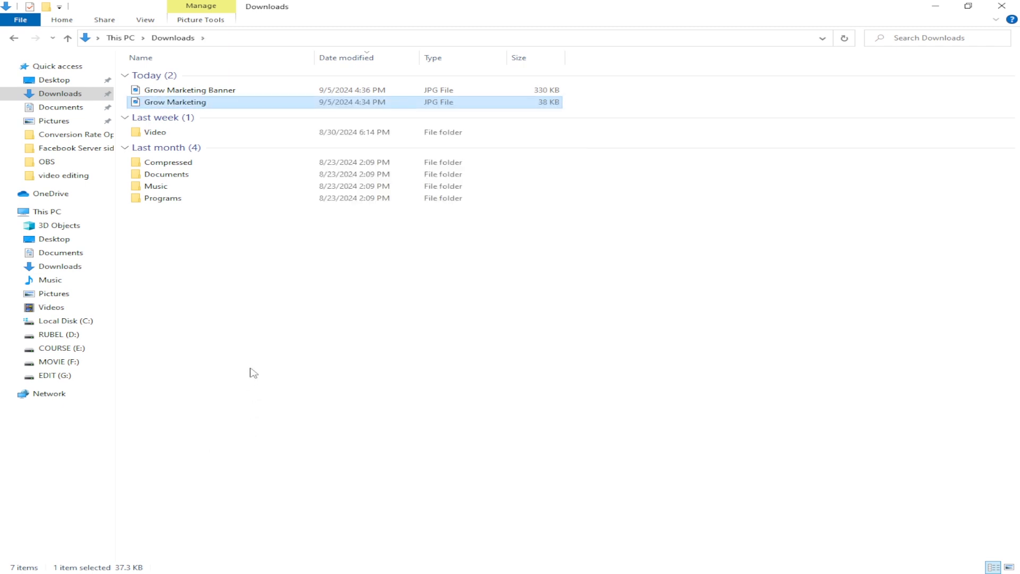
{"action": "right_click", "coordinate": [252, 368]}
{"action": "left_click", "coordinate": [311, 415]}
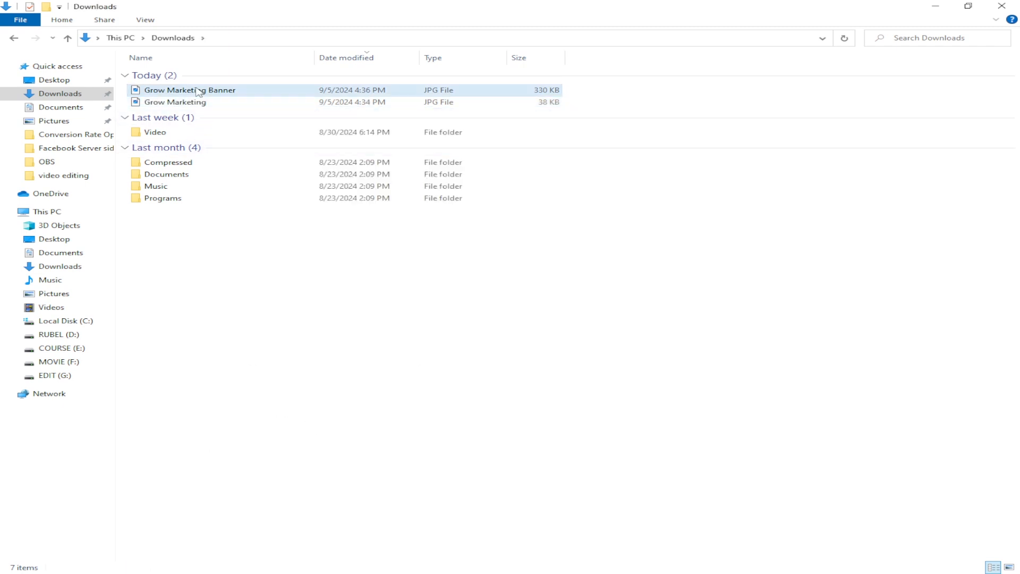
Step: Preview the renamed Grow Marketing logo and Grow Marketing Banner images, and close each preview
{"action": "double_click", "coordinate": [228, 102]}
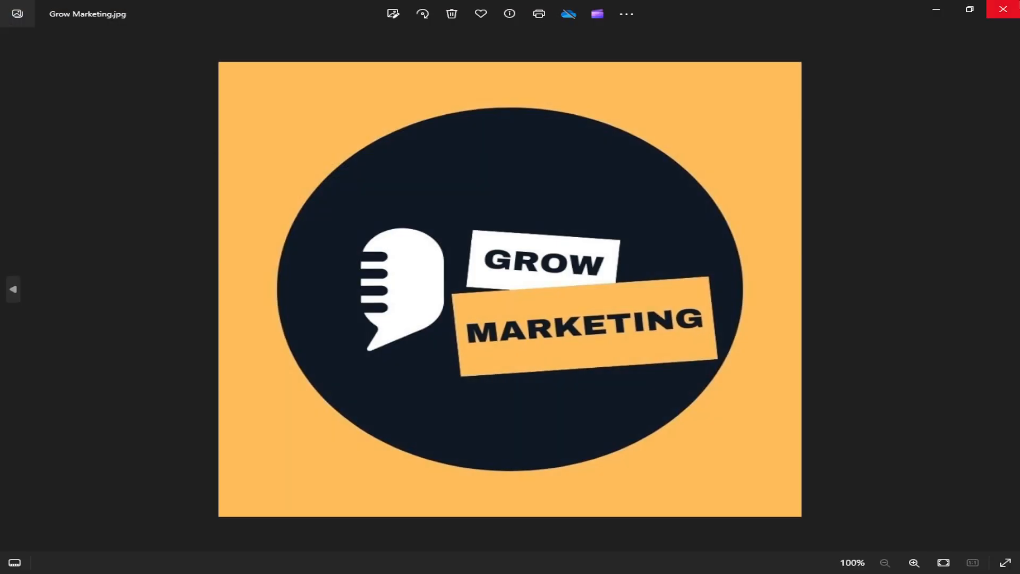
{"action": "left_click", "coordinate": [1003, 9]}
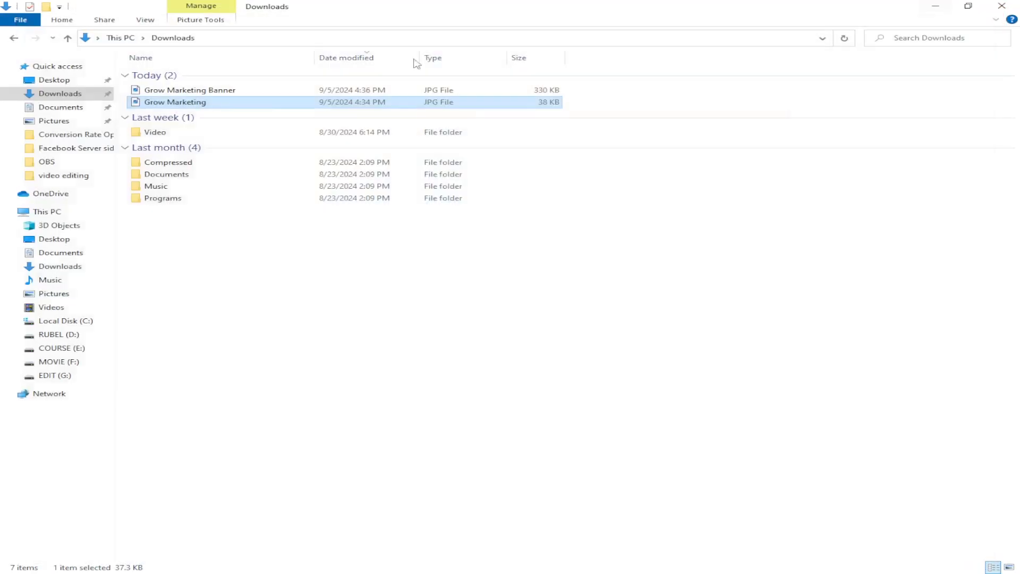
{"action": "double_click", "coordinate": [212, 90]}
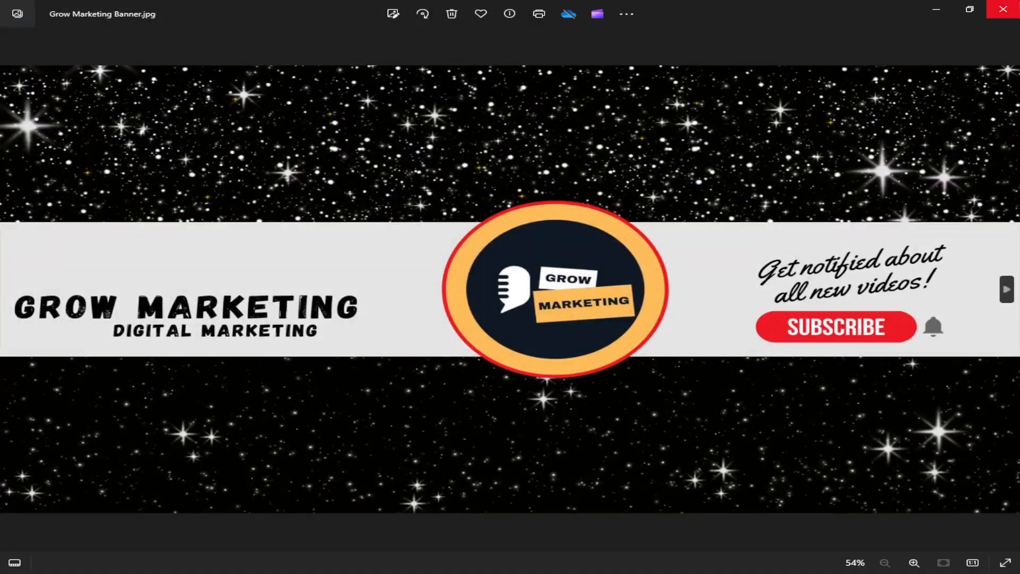
{"action": "left_click", "coordinate": [1003, 9]}
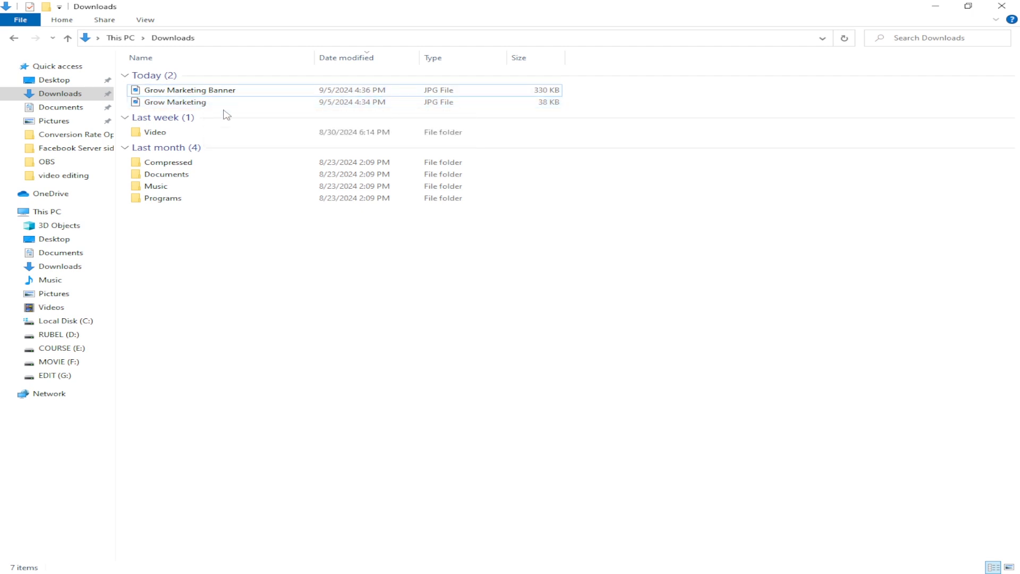
{"action": "double_click", "coordinate": [213, 94]}
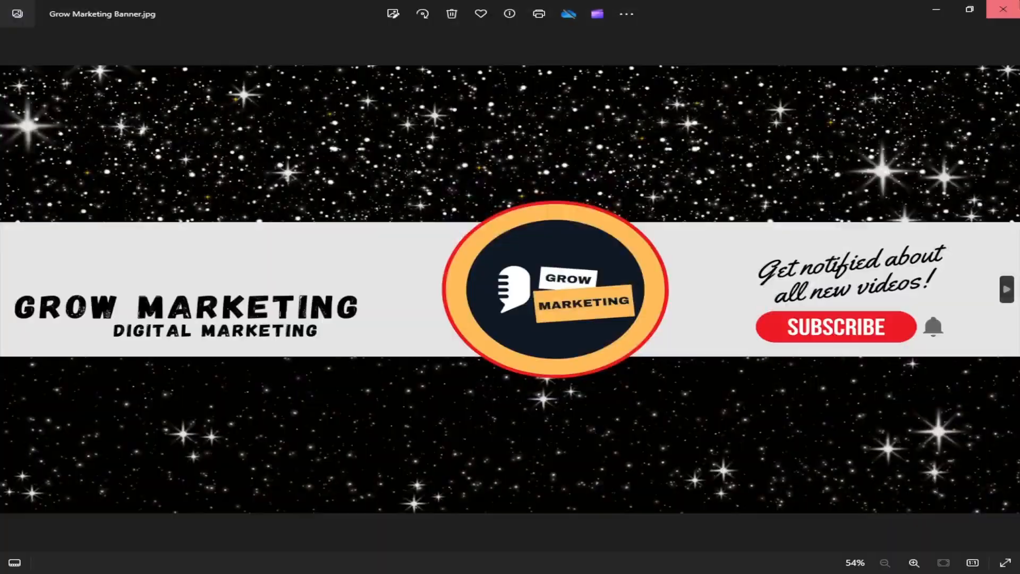
{"action": "left_click", "coordinate": [1007, 8]}
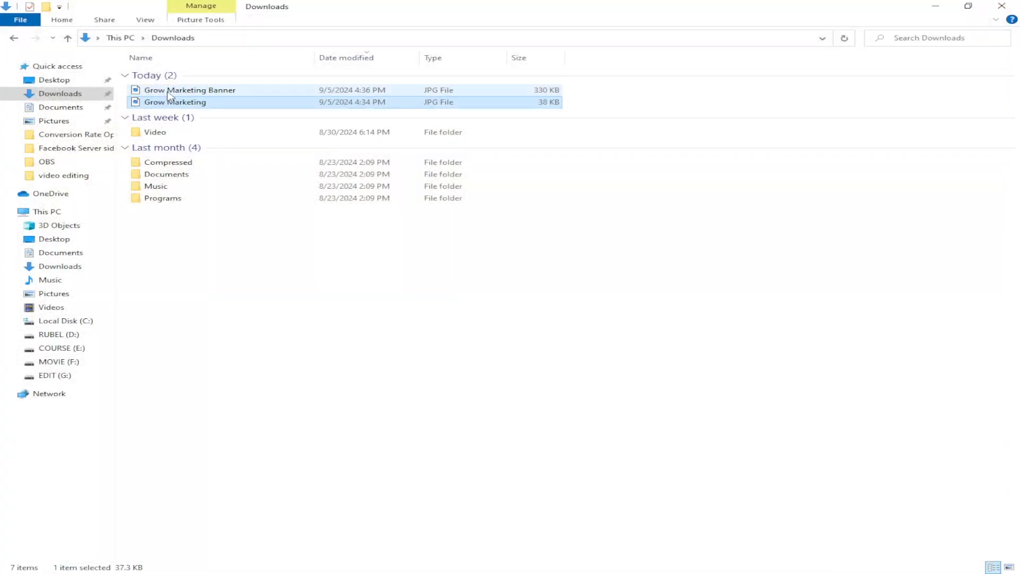
{"action": "left_click", "coordinate": [261, 426]}
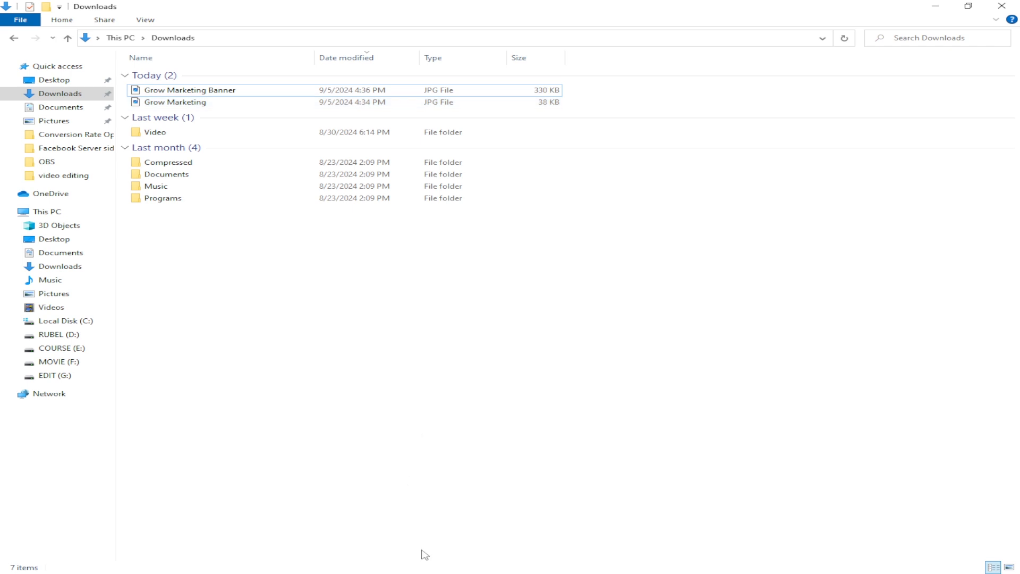
Step: Go through the keywords in the seo text file, copy the whole keyword line and minimize the file
{"action": "left_click", "coordinate": [450, 572]}
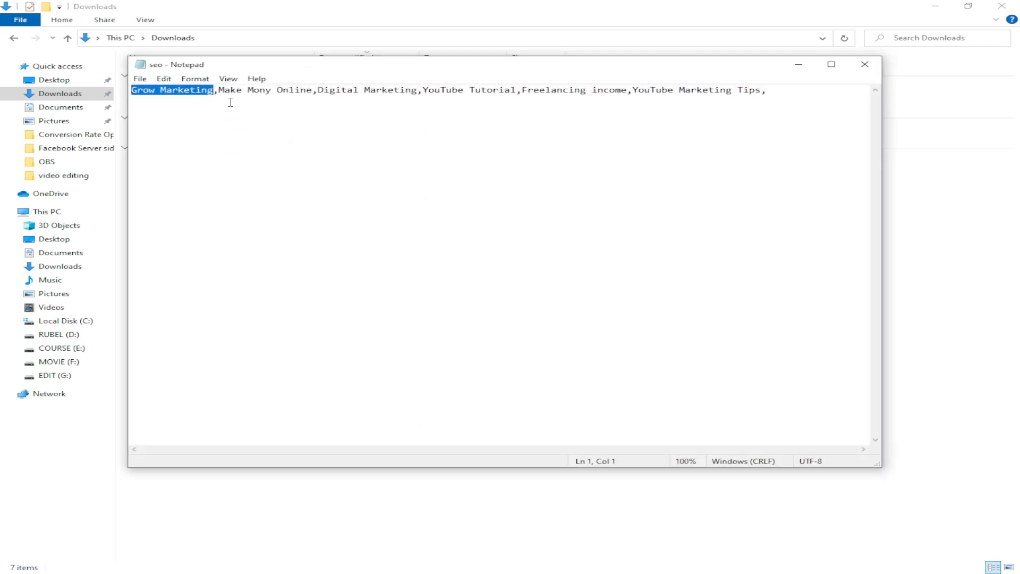
{"action": "left_click", "coordinate": [224, 92]}
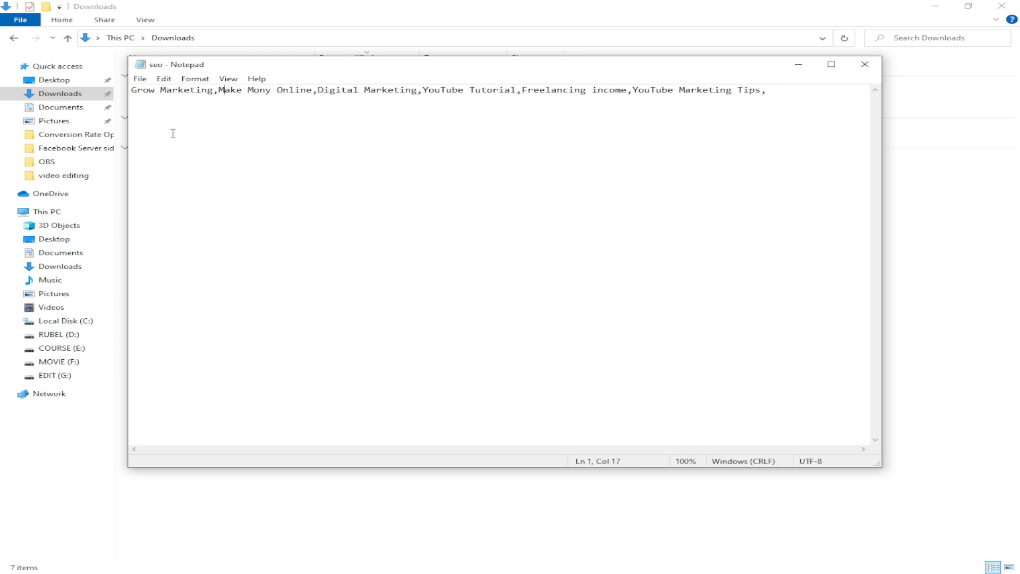
{"action": "left_click_drag", "start_coordinate": [132, 90], "coordinate": [213, 95]}
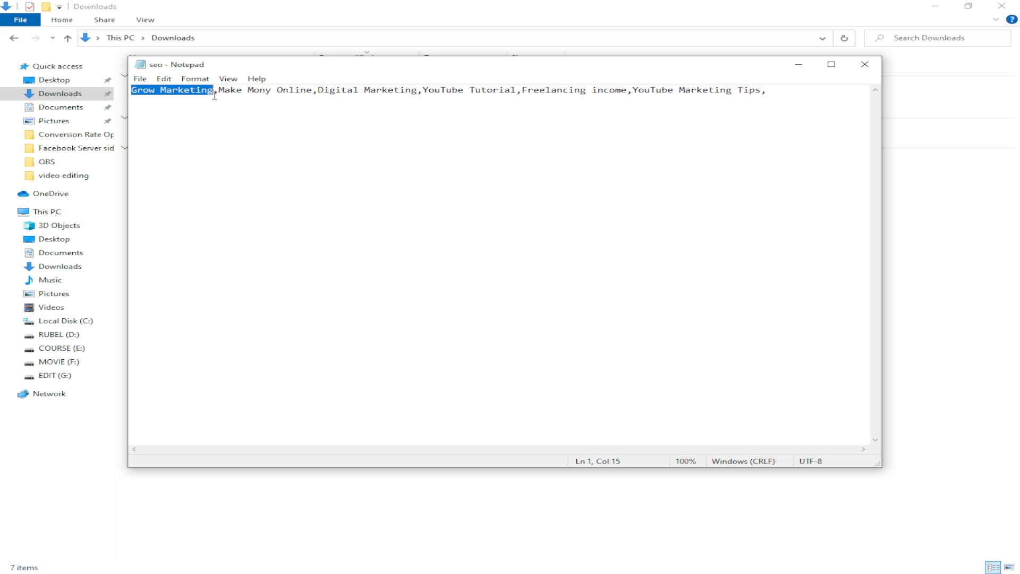
{"action": "left_click", "coordinate": [226, 89]}
{"action": "left_click_drag", "start_coordinate": [218, 89], "coordinate": [404, 95]}
{"action": "left_click", "coordinate": [314, 95]}
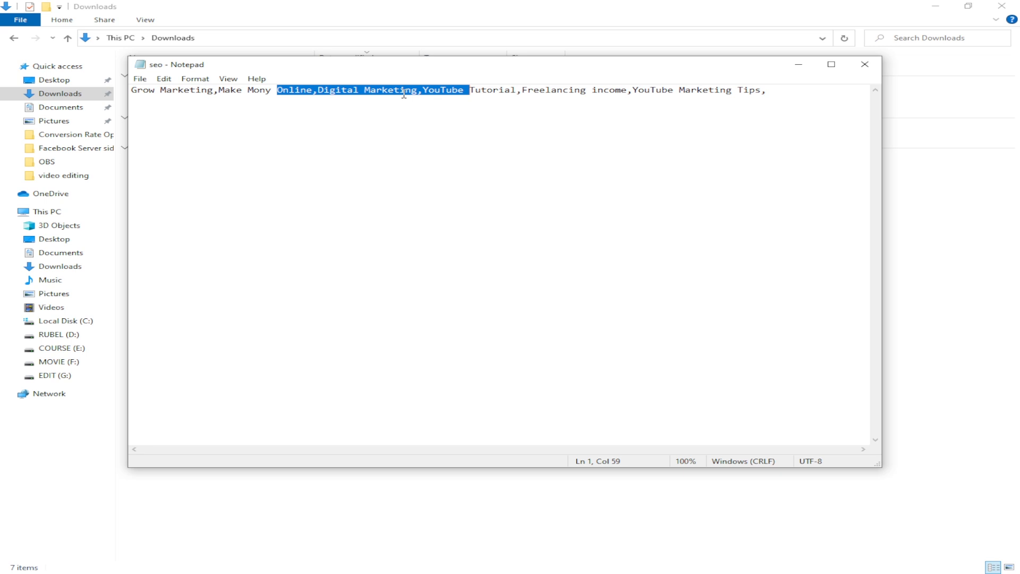
{"action": "left_click", "coordinate": [477, 94]}
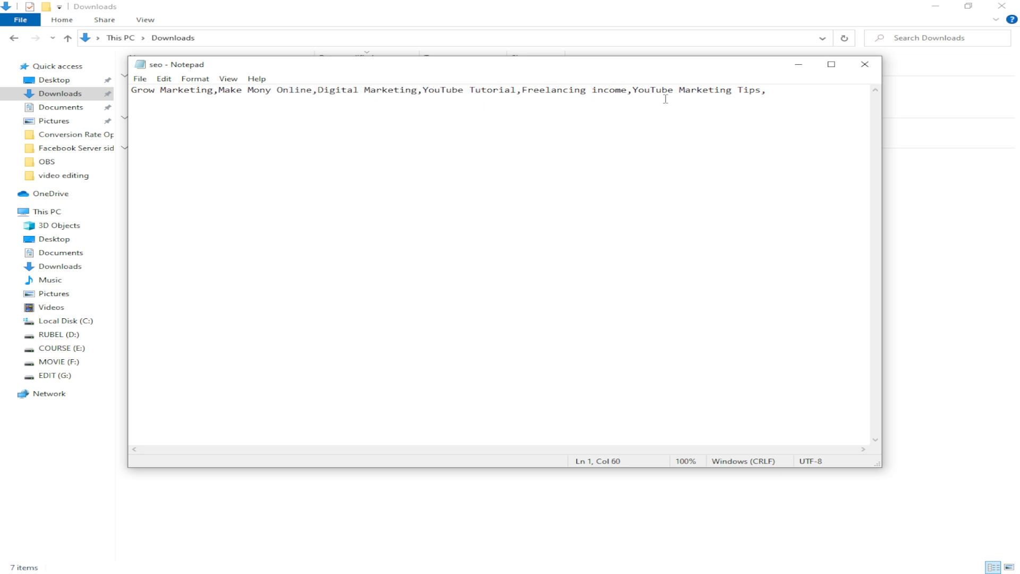
{"action": "left_click_drag", "start_coordinate": [777, 91], "coordinate": [123, 95]}
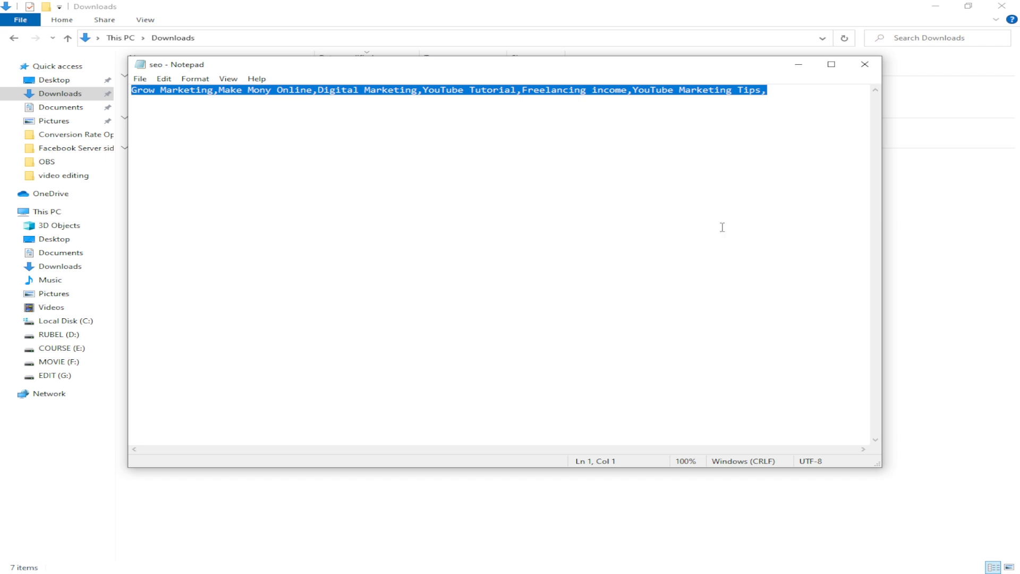
{"action": "left_click", "coordinate": [777, 97]}
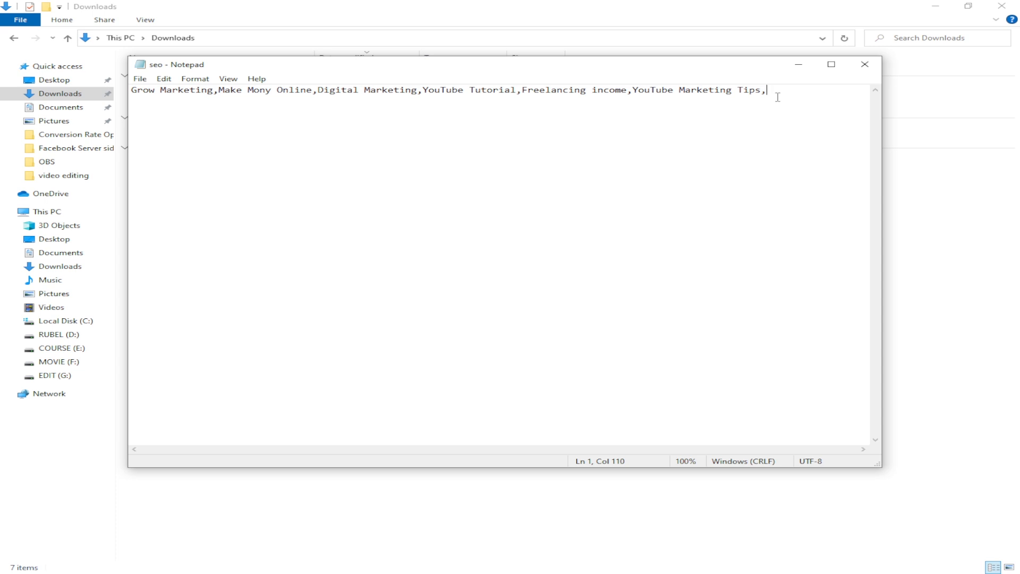
{"action": "left_click_drag", "start_coordinate": [778, 97], "coordinate": [131, 100]}
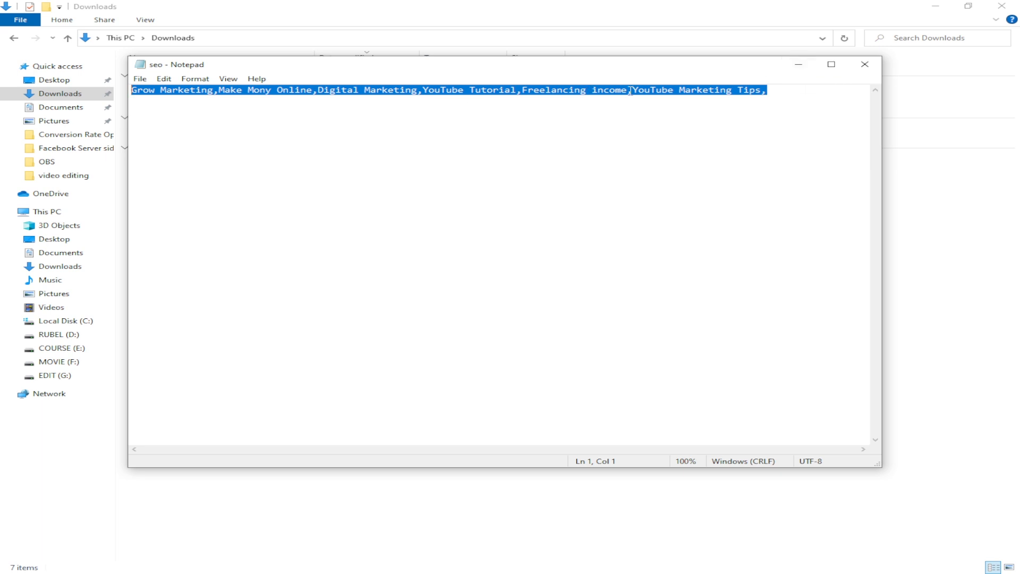
{"action": "left_click", "coordinate": [799, 68]}
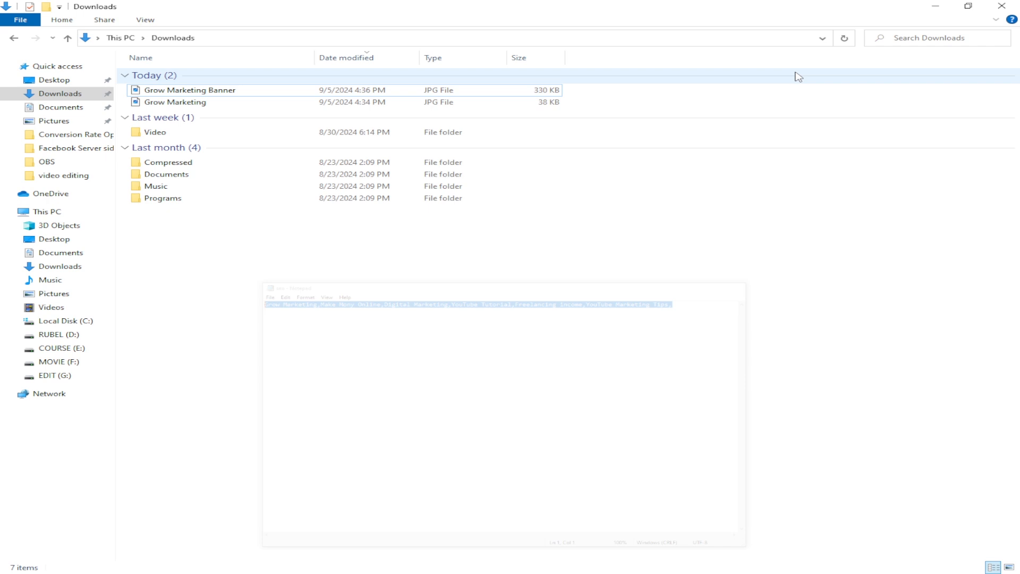
Step: Open the detailed properties of the Grow Marketing logo file and set its rating to five stars
{"action": "right_click", "coordinate": [213, 108]}
{"action": "left_click", "coordinate": [186, 106]}
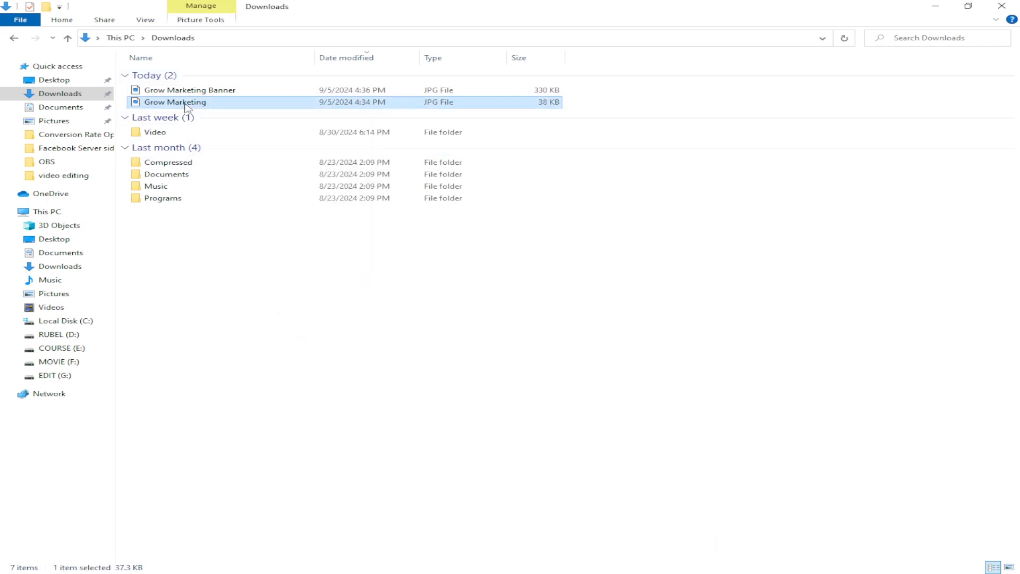
{"action": "right_click", "coordinate": [186, 106]}
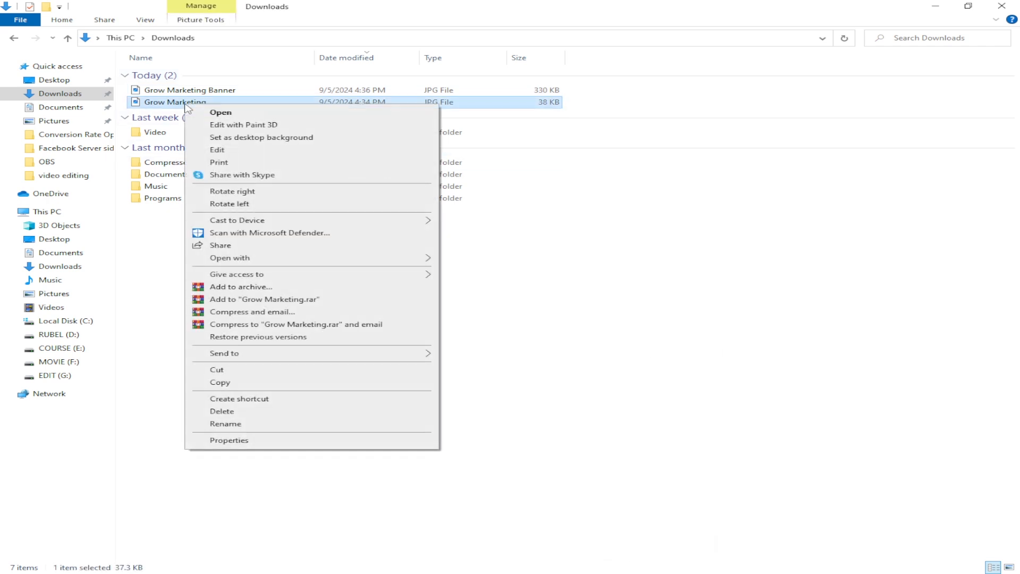
{"action": "left_click", "coordinate": [262, 444]}
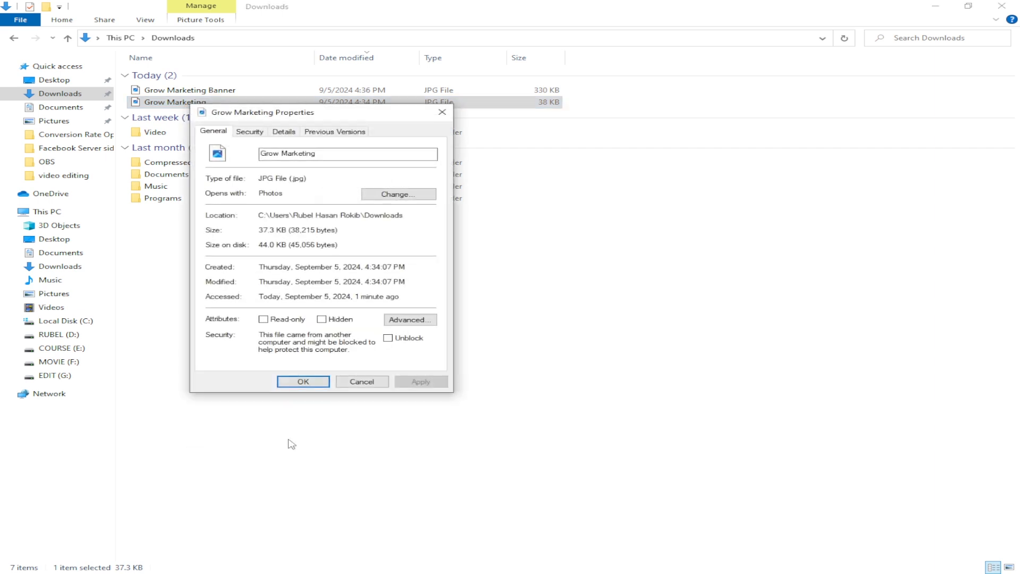
{"action": "left_click", "coordinate": [291, 132]}
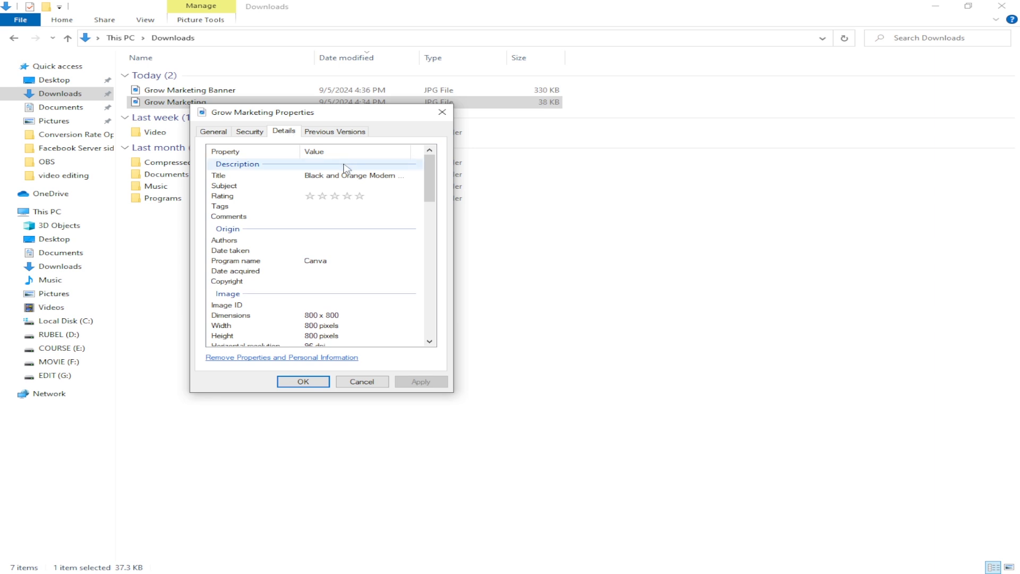
{"action": "left_click", "coordinate": [360, 197]}
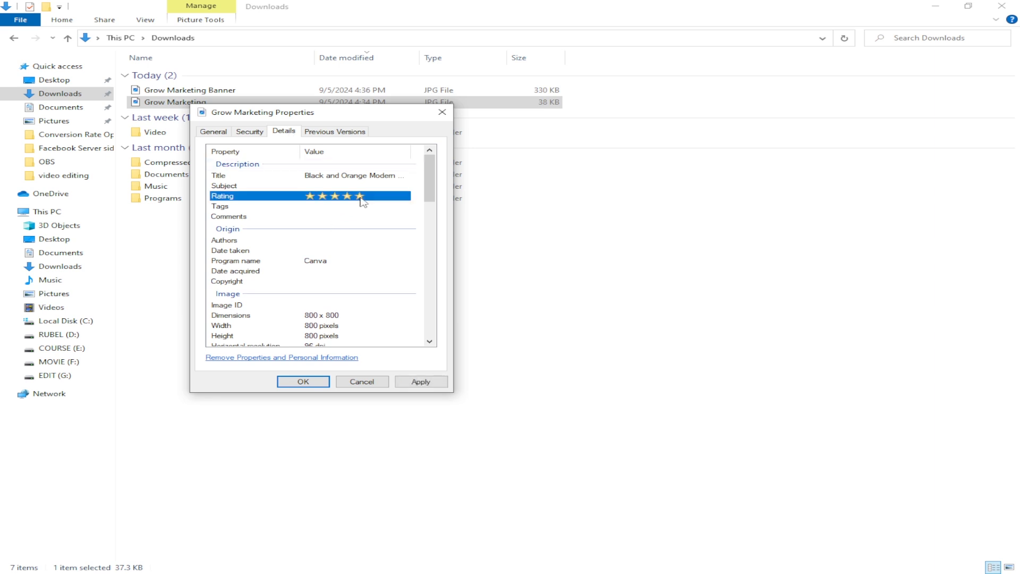
Step: Replace the logo file's title with Grow Marketing and enter Grow Marketing as its subject
{"action": "left_click", "coordinate": [234, 178]}
{"action": "left_click", "coordinate": [336, 176]}
{"action": "left_click", "coordinate": [345, 173]}
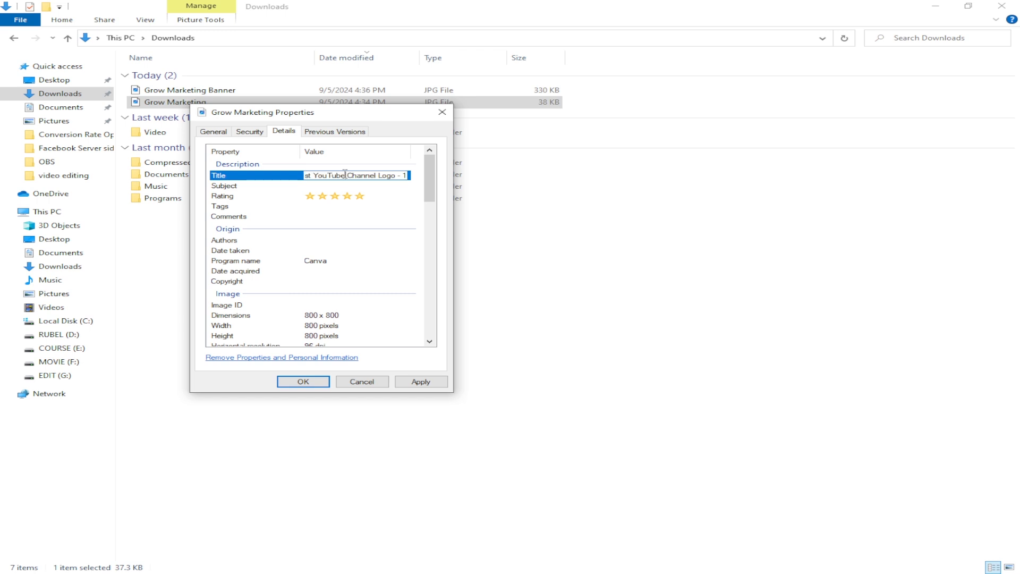
{"action": "key", "text": "BackSpace"}
{"action": "left_click_drag", "start_coordinate": [386, 178], "coordinate": [249, 177]}
{"action": "key", "text": "BackSpace"}
{"action": "key", "text": "ctrl+v"}
{"action": "left_click_drag", "start_coordinate": [312, 171], "coordinate": [269, 186]}
{"action": "key", "text": "ctrl+c"}
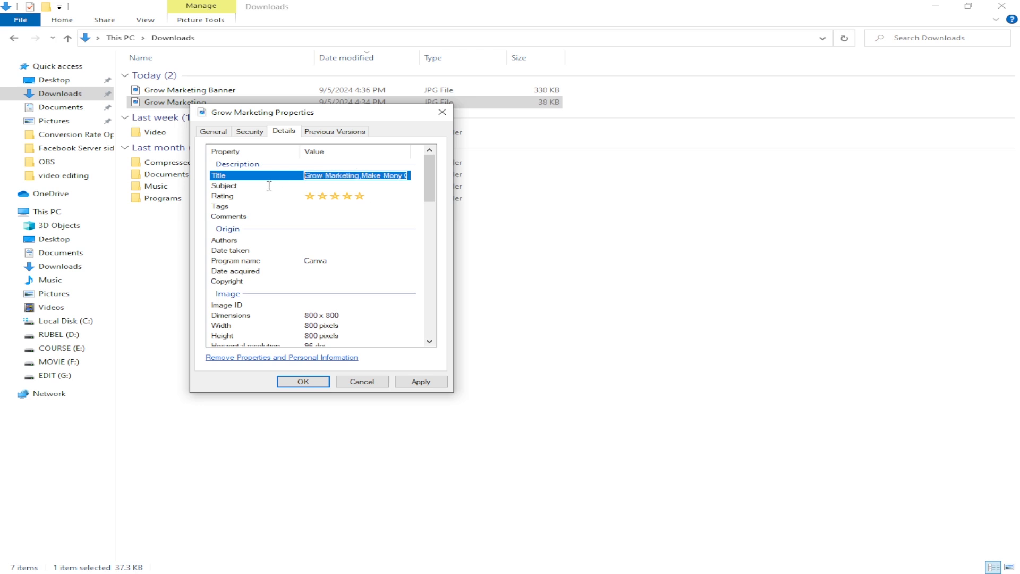
{"action": "left_click", "coordinate": [366, 174]}
{"action": "left_click_drag", "start_coordinate": [361, 175], "coordinate": [466, 188]}
{"action": "key", "text": "Delete"}
{"action": "left_click", "coordinate": [321, 186]}
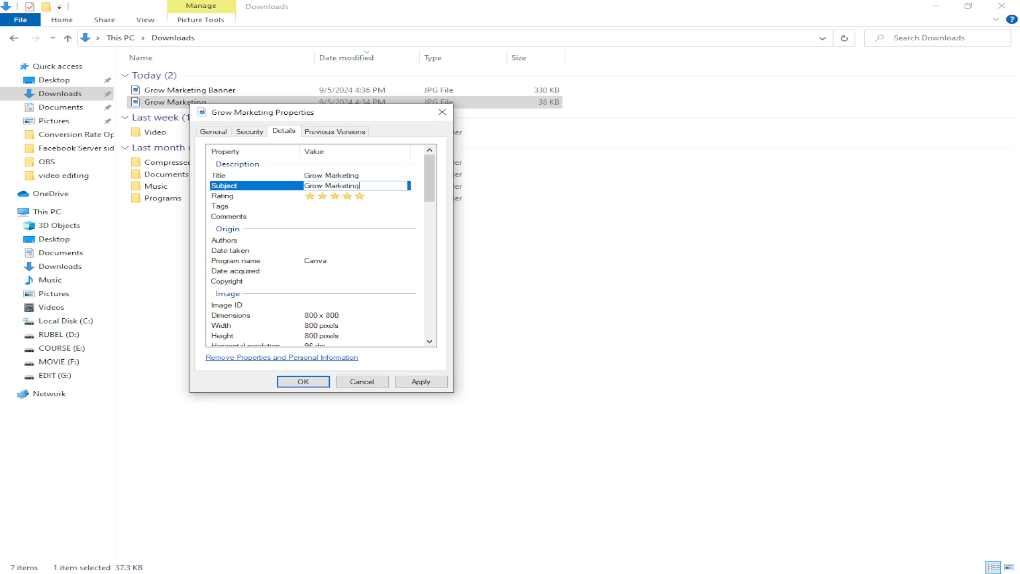
Step: Fill the logo file's tags and comments with the copied keyword list, from Grow Marketing through YouTube Marketing Tips
{"action": "left_click", "coordinate": [327, 207]}
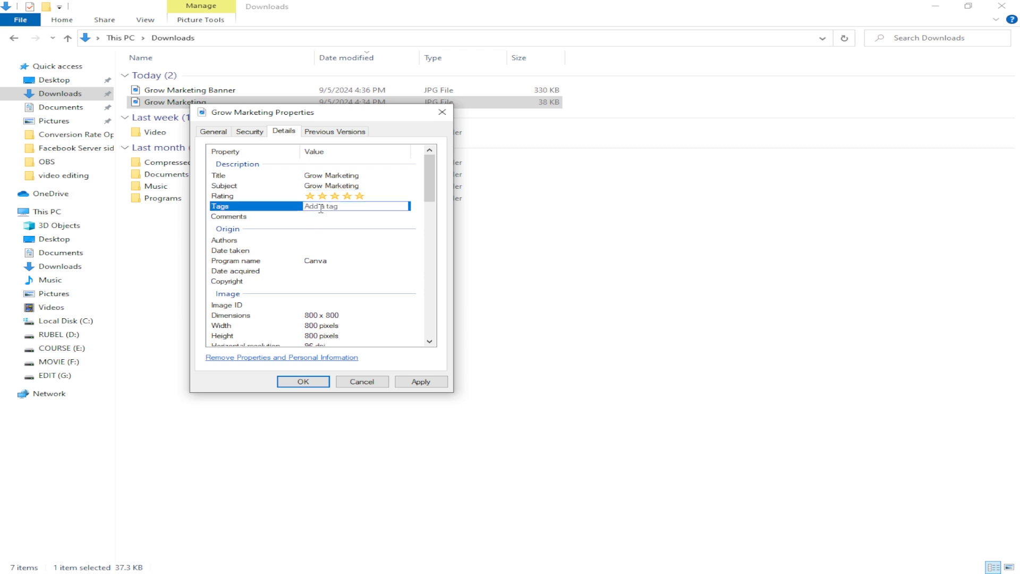
{"action": "left_click", "coordinate": [224, 207]}
{"action": "left_click", "coordinate": [328, 208]}
{"action": "key", "text": "ctrl+v"}
{"action": "left_click", "coordinate": [352, 216]}
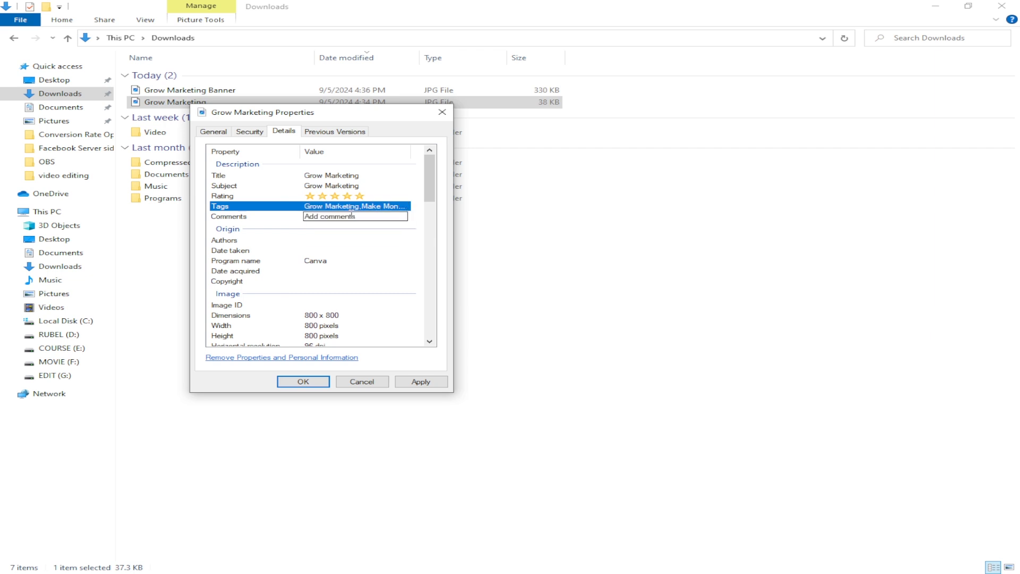
{"action": "left_click", "coordinate": [349, 217]}
{"action": "key", "text": "ctrl+v"}
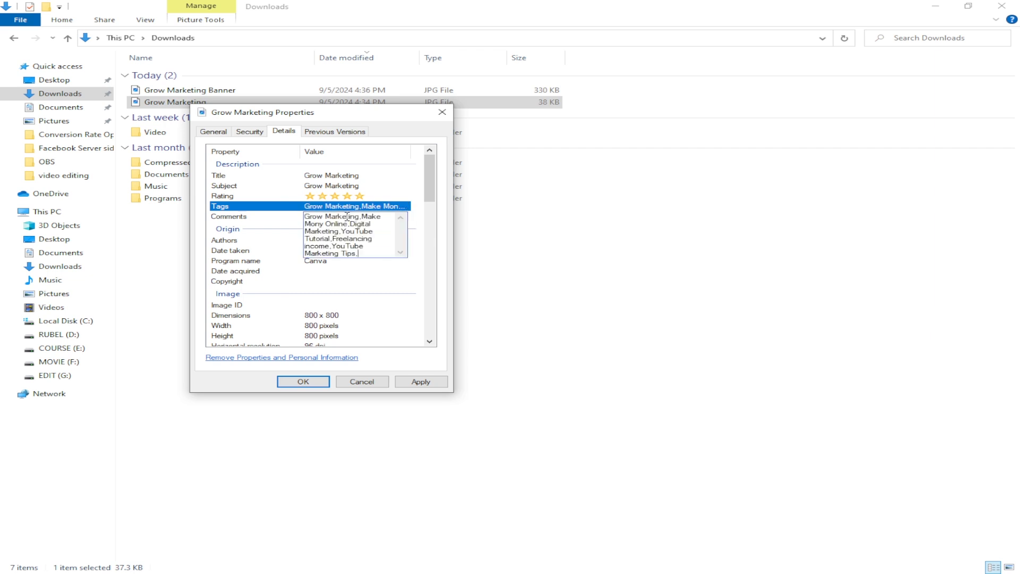
Step: Enter growMarketing as the logo file's author and apply the property changes
{"action": "left_click", "coordinate": [333, 240]}
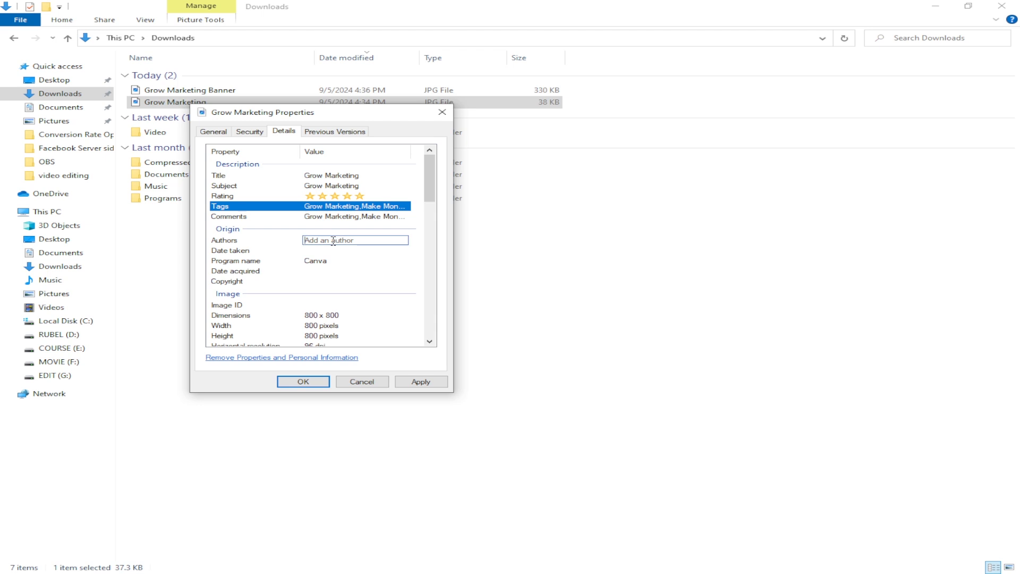
{"action": "type", "text": "growMarketing"}
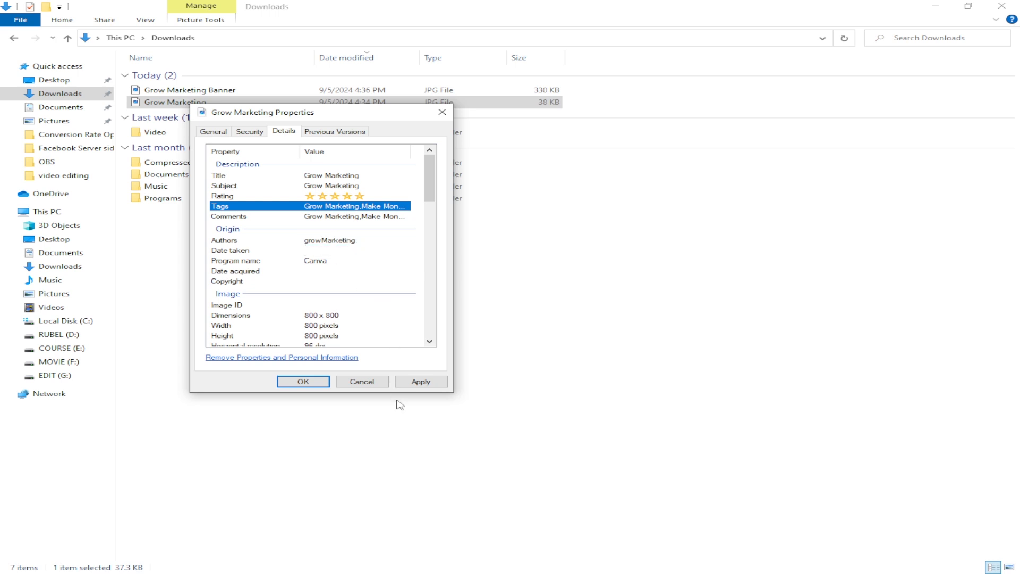
{"action": "left_click", "coordinate": [421, 384]}
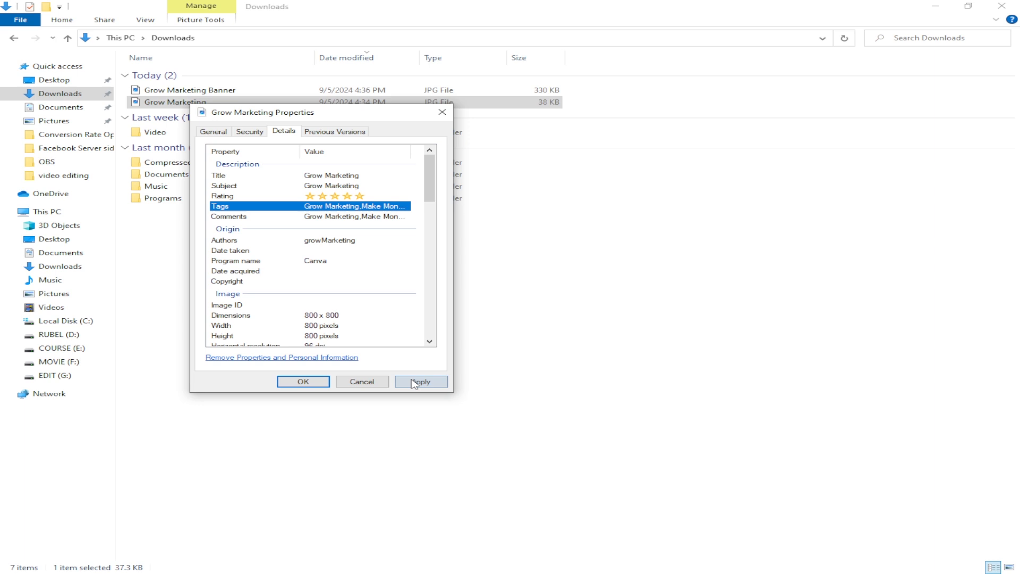
Step: Close the logo file's properties, then reopen its detailed properties to check the saved metadata
{"action": "left_click", "coordinate": [303, 382]}
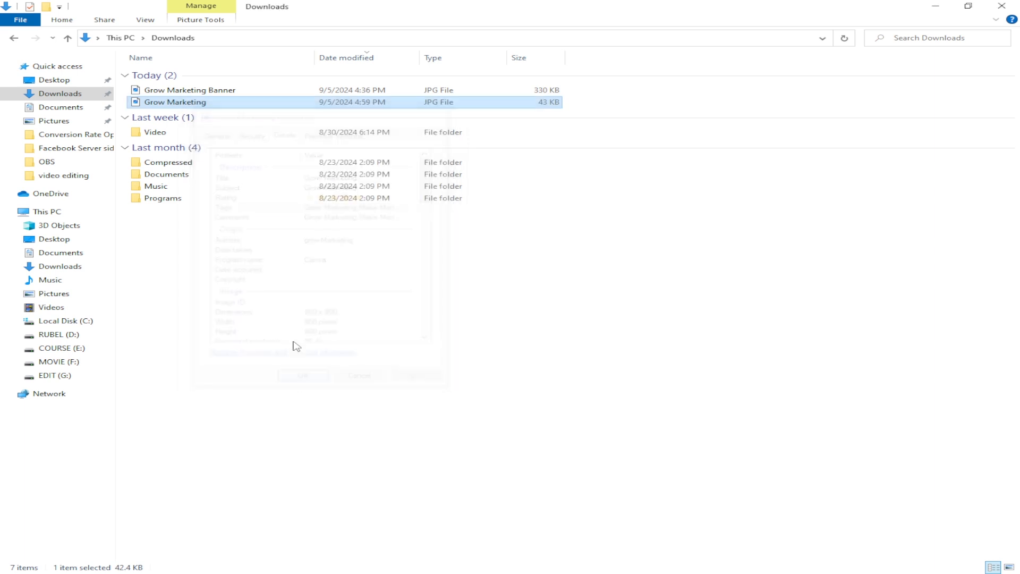
{"action": "right_click", "coordinate": [202, 103]}
{"action": "left_click", "coordinate": [250, 439]}
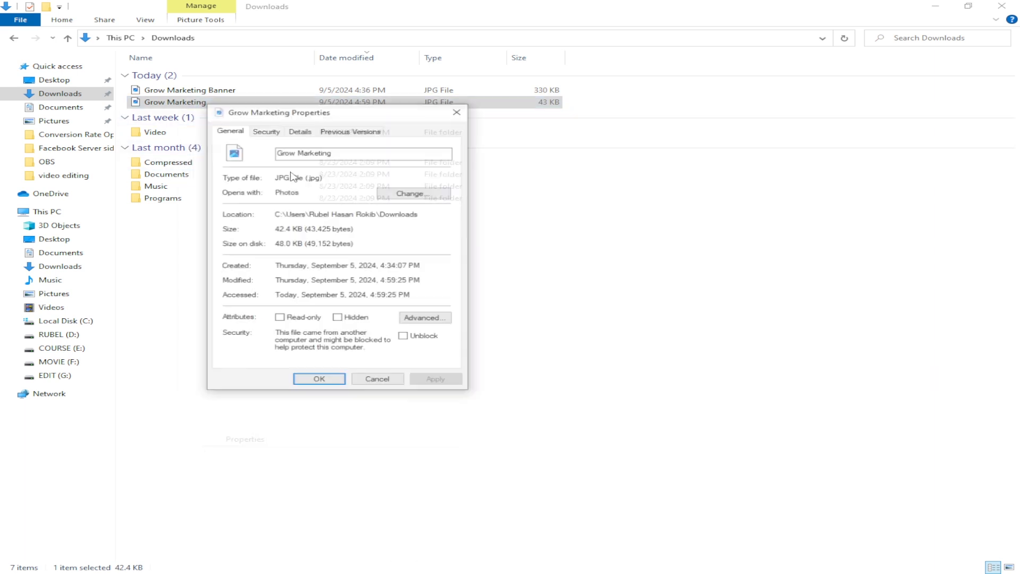
{"action": "left_click", "coordinate": [300, 130]}
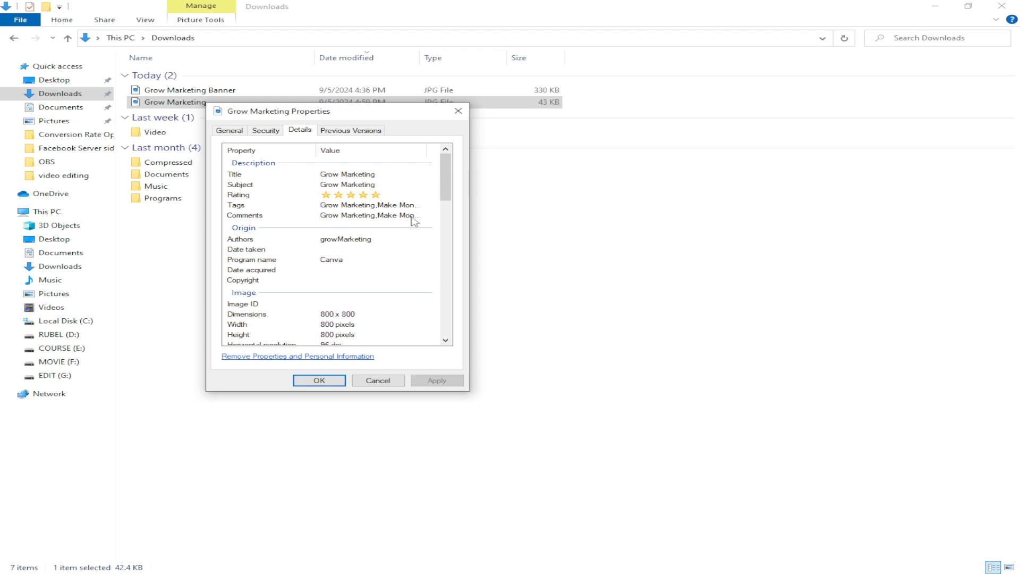
{"action": "left_click", "coordinate": [318, 380]}
Step: Open the detailed properties of the Grow Marketing Banner file and set its rating to five stars
{"action": "right_click", "coordinate": [204, 89]}
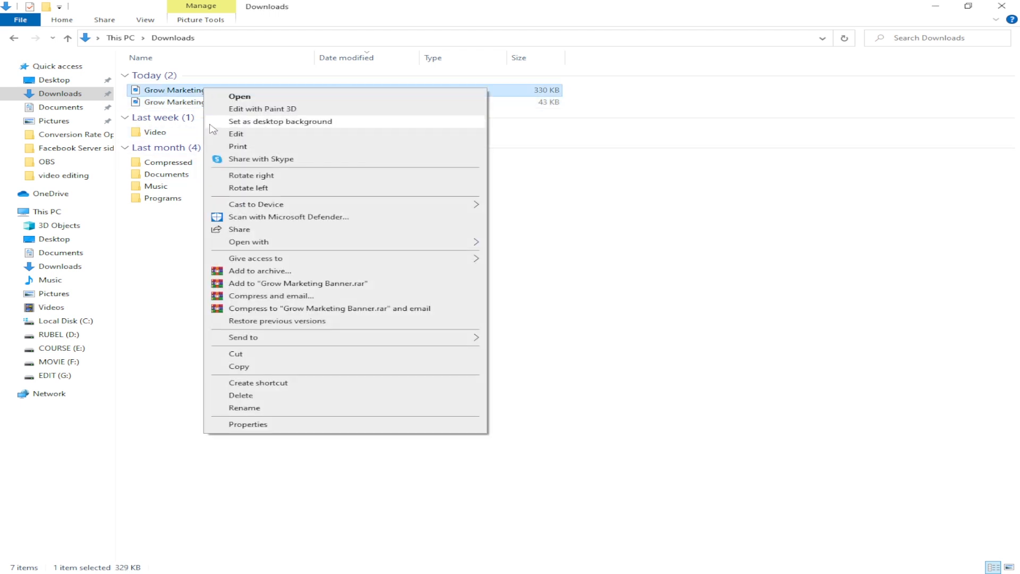
{"action": "left_click", "coordinate": [259, 428]}
{"action": "left_click", "coordinate": [309, 117]}
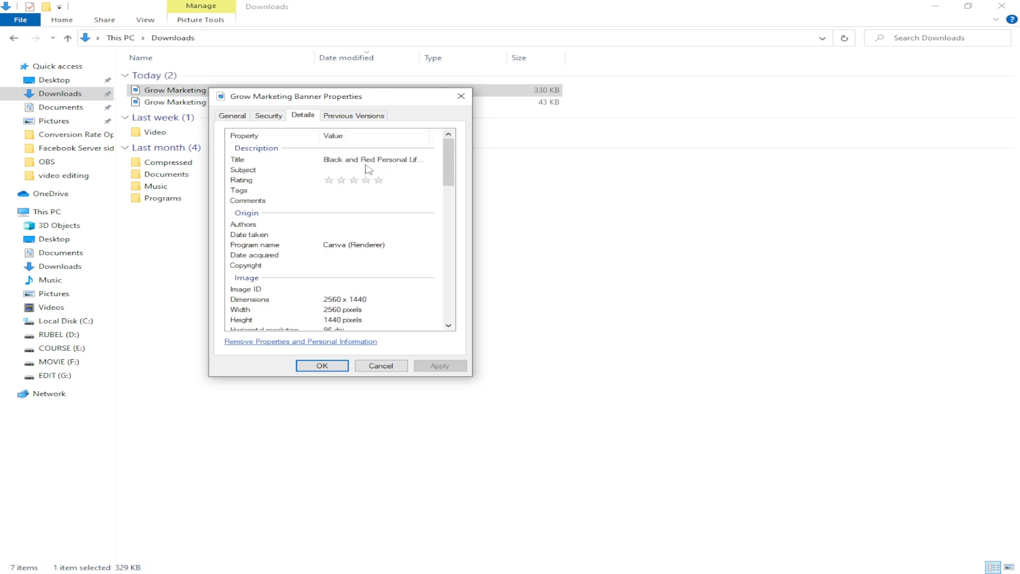
{"action": "left_click", "coordinate": [378, 180]}
Step: Fill the banner file's tags and comments with the copied keyword list that starts with Grow Marketing
{"action": "left_click", "coordinate": [361, 190]}
{"action": "type", "text": "Grow Marketing,Make Mony Online,Digital Marketing,YouTube Tutorial,Freelancing income,YouTube Marketing Tips,"}
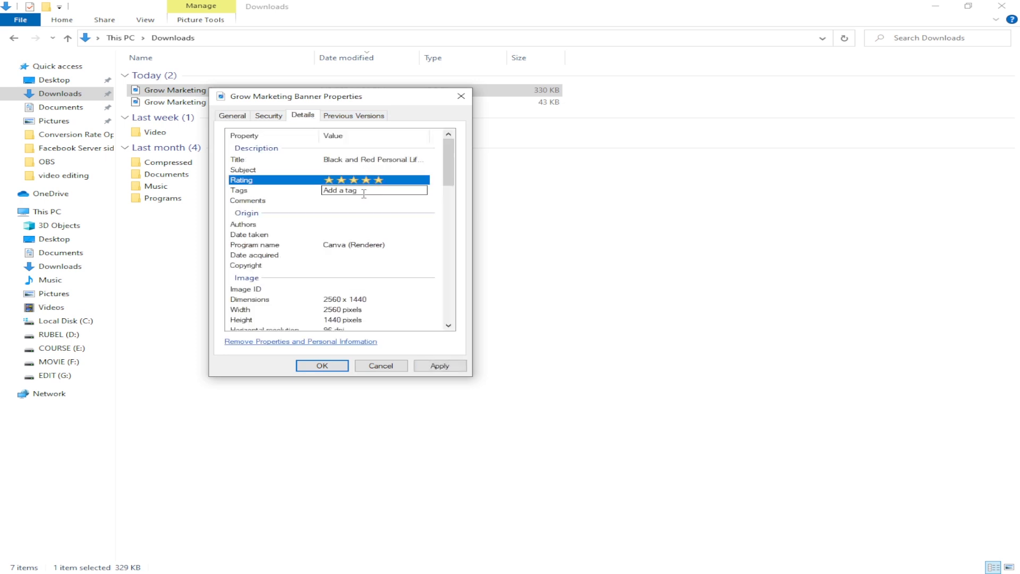
{"action": "key", "text": "Return"}
{"action": "left_click", "coordinate": [356, 200]}
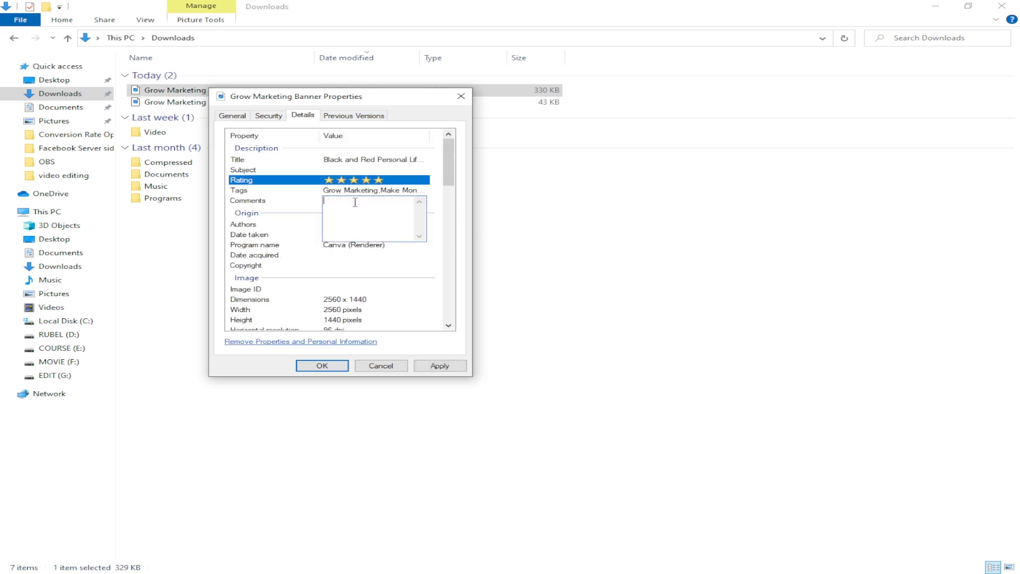
{"action": "type", "text": "Grow Marketing,Make Mony Online,Digital Marketing,YouTube Tutorial,Freelancing income,YouTube Marketing Tips,"}
{"action": "key", "text": "Return"}
Step: Copy the banner's file name, Grow Marketing Banner, into its title and subject properties
{"action": "left_click", "coordinate": [232, 115]}
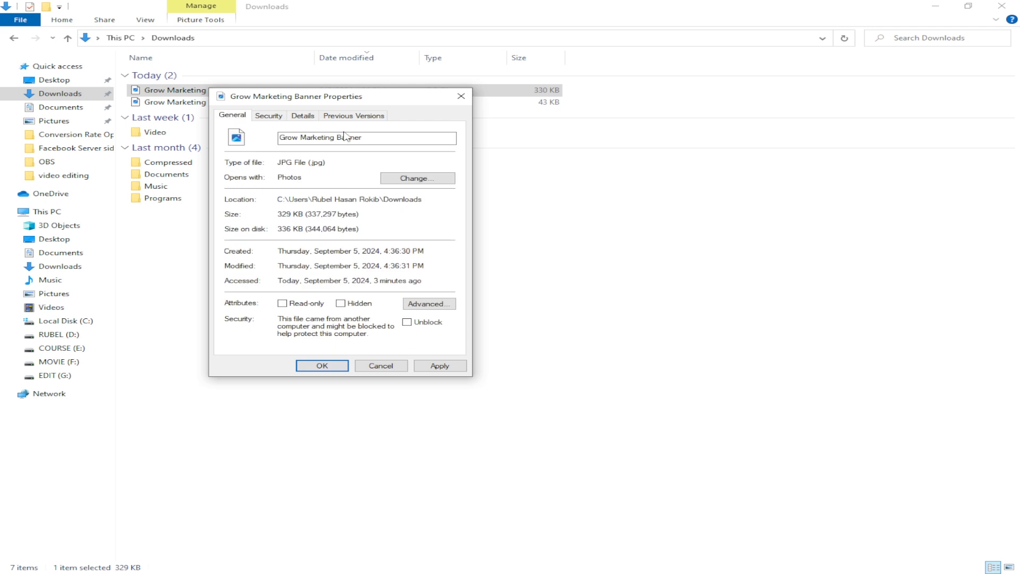
{"action": "left_click_drag", "start_coordinate": [375, 138], "coordinate": [254, 142]}
{"action": "key", "text": "ctrl+c"}
{"action": "left_click", "coordinate": [302, 116]}
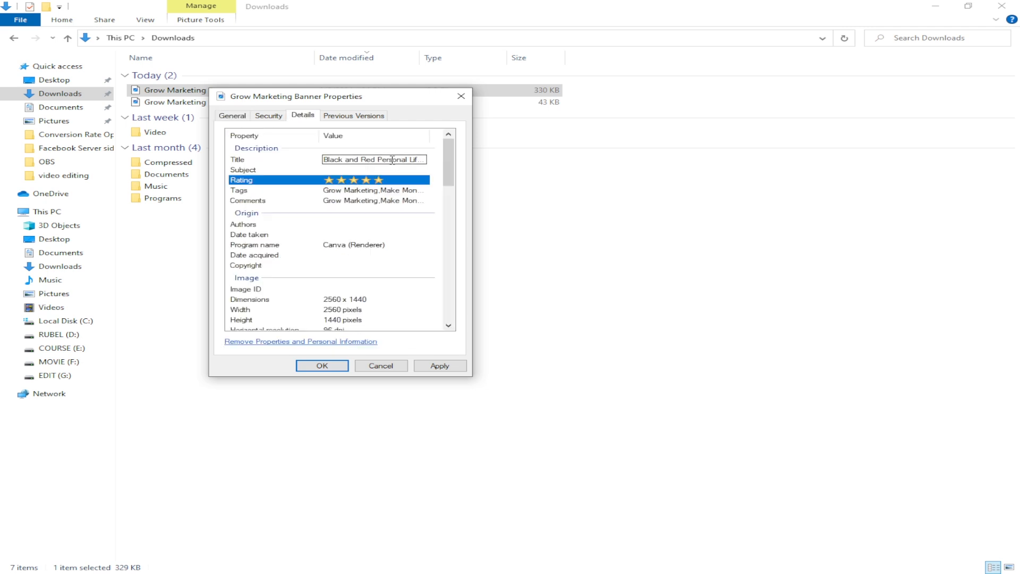
{"action": "left_click", "coordinate": [376, 157]}
{"action": "key", "text": "ctrl+v"}
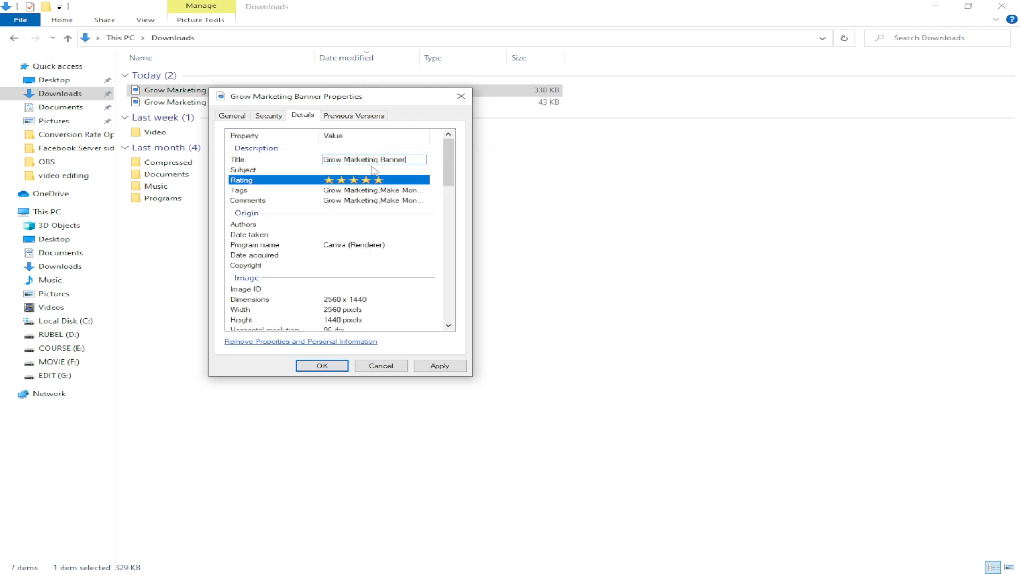
{"action": "left_click", "coordinate": [375, 170]}
{"action": "key", "text": "ctrl+v"}
Step: Enter growMarketing as the banner file's author and apply the property changes
{"action": "left_click", "coordinate": [373, 223]}
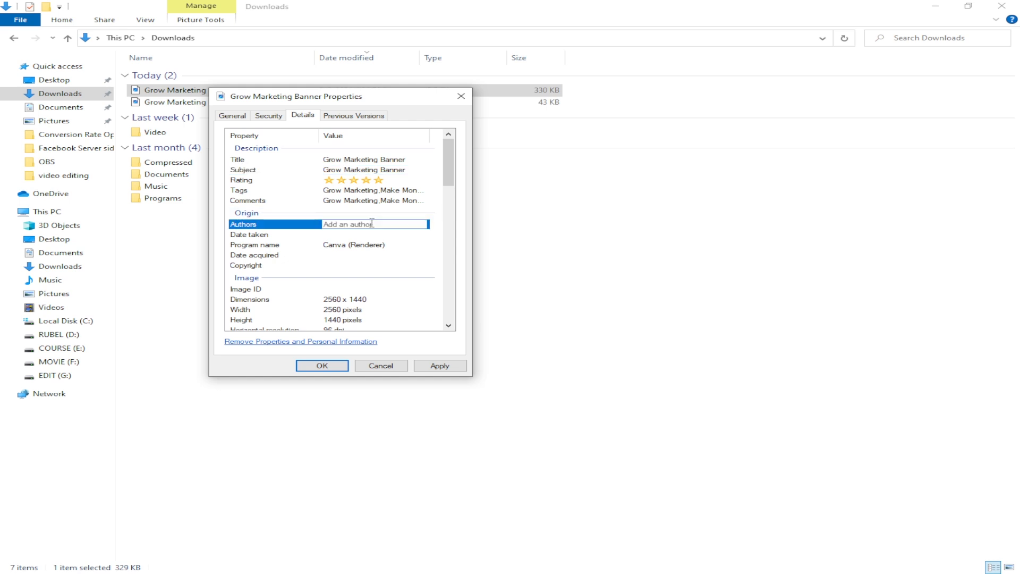
{"action": "type", "text": "grow"}
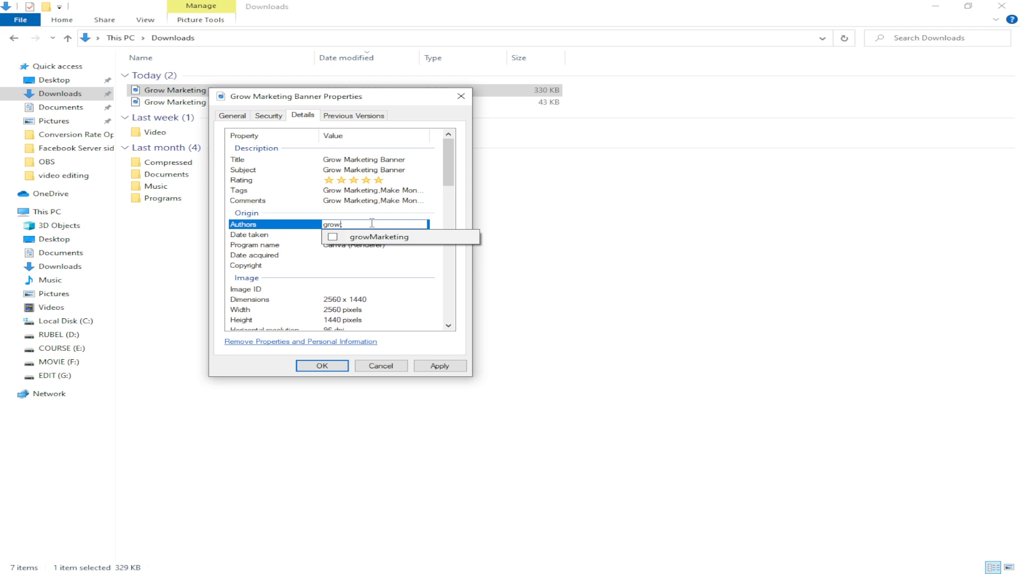
{"action": "type", "text": "thmarke"}
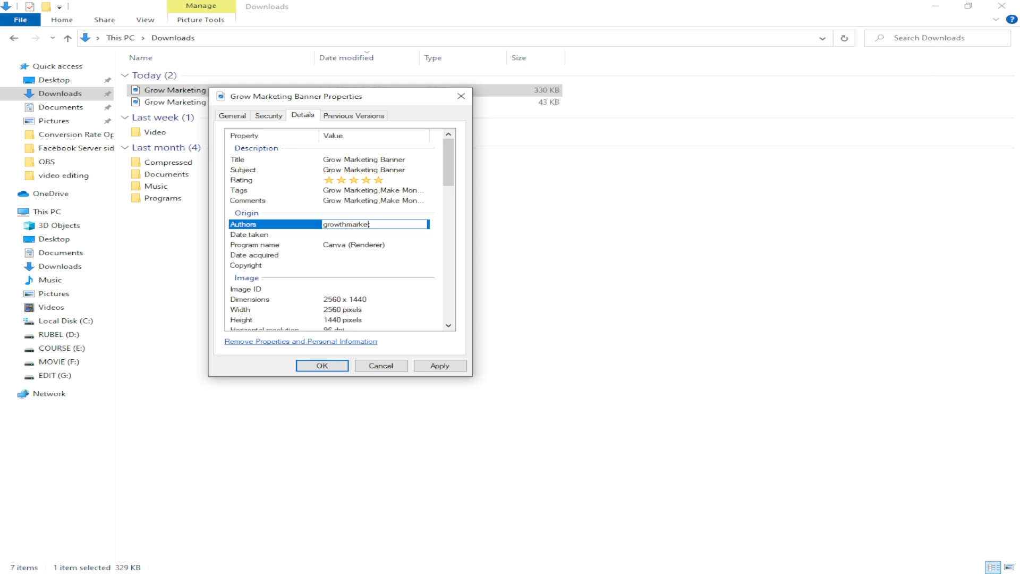
{"action": "key", "text": "BackSpace"}
{"action": "key", "text": "BackSpace"}
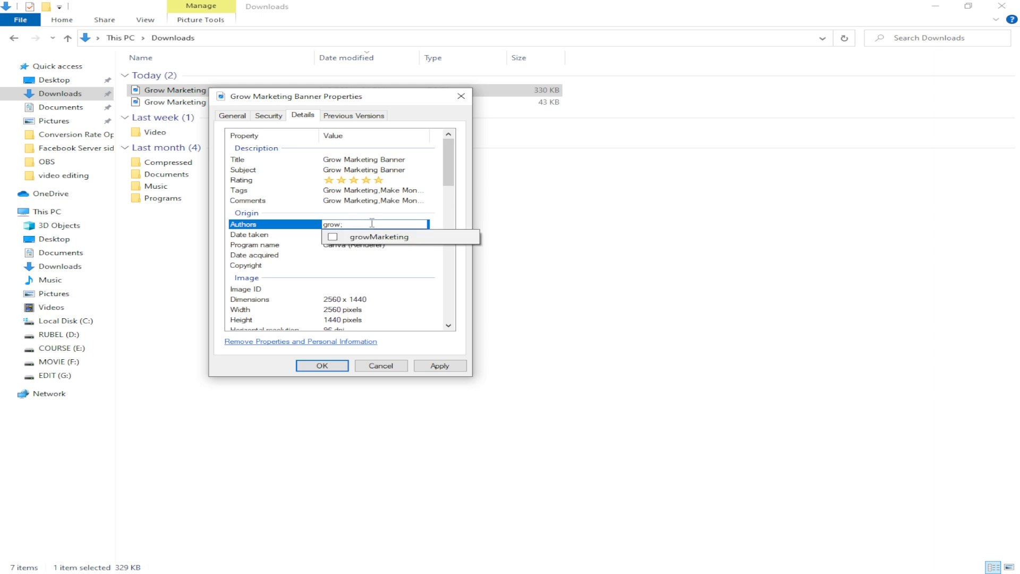
{"action": "left_click", "coordinate": [392, 238]}
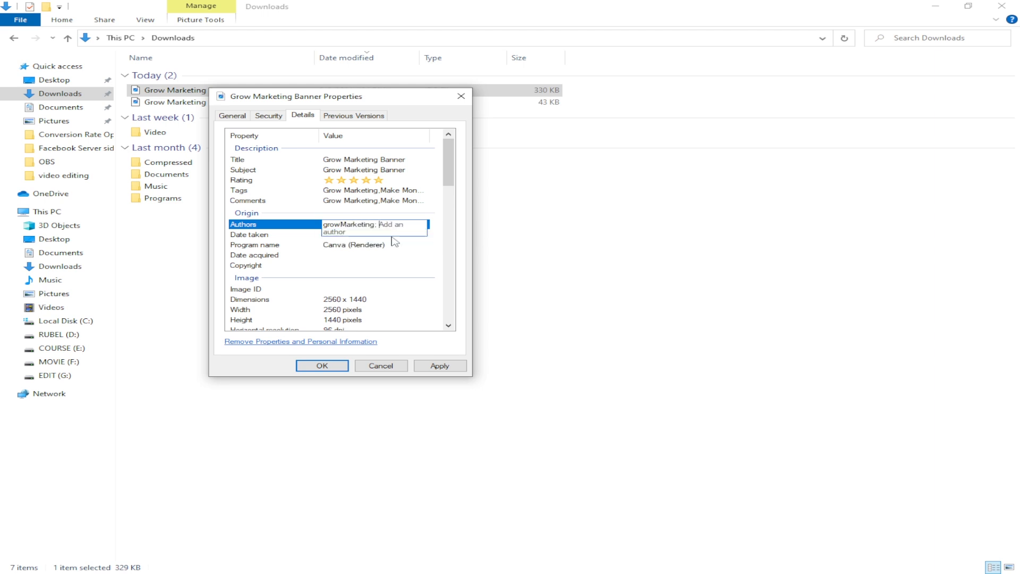
{"action": "left_click", "coordinate": [440, 367]}
{"action": "left_click", "coordinate": [332, 366]}
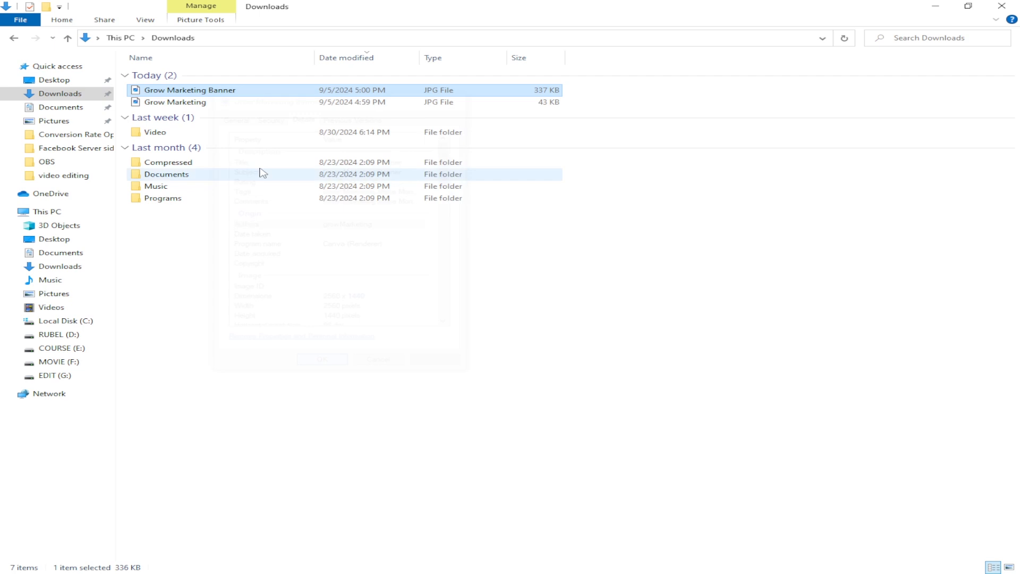
Step: Reopen the banner file's detailed properties to check the saved metadata
{"action": "right_click", "coordinate": [219, 95]}
{"action": "left_click", "coordinate": [287, 426]}
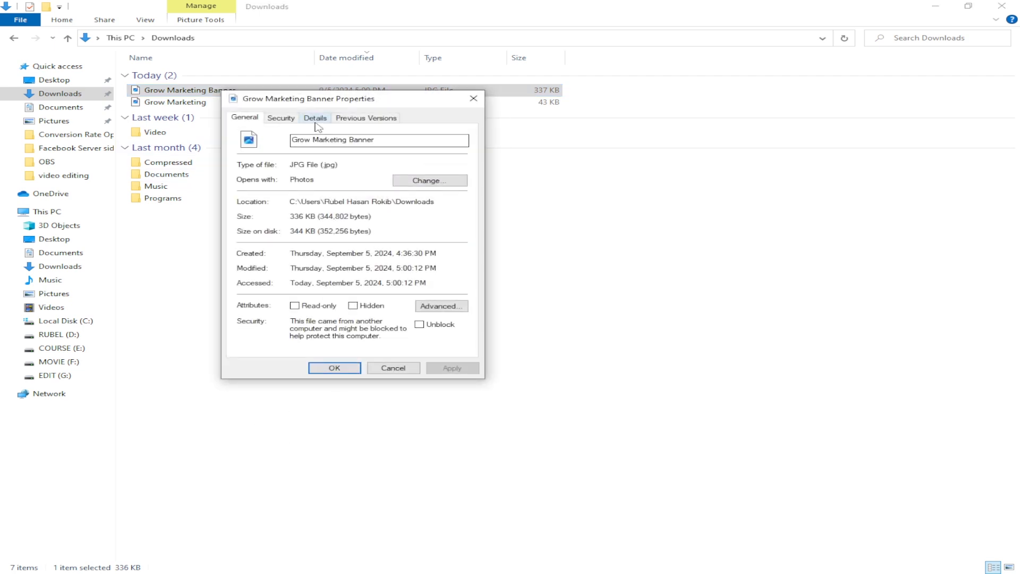
{"action": "left_click", "coordinate": [316, 119]}
{"action": "left_click", "coordinate": [334, 368]}
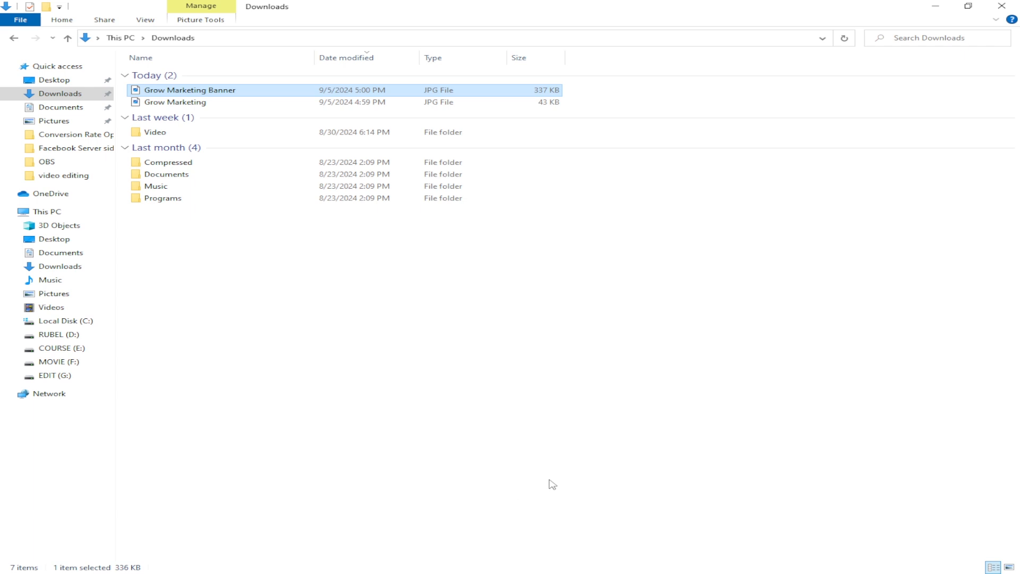
Step: Switch to YouTube Studio and look through the channel's content, analytics, comments, subtitles, copyright and settings sections
{"action": "key", "text": "alt+Tab"}
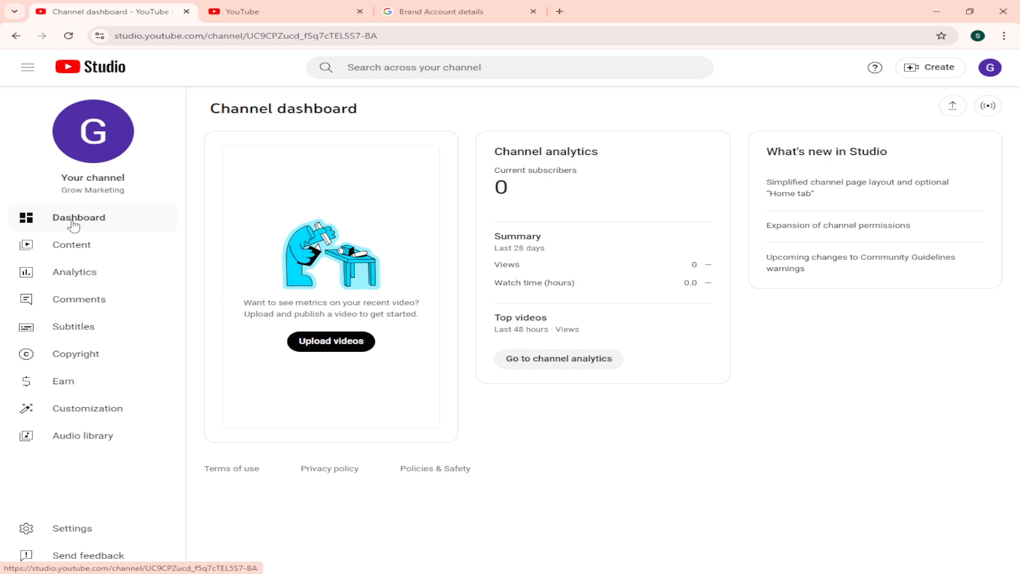
{"action": "left_click", "coordinate": [87, 249]}
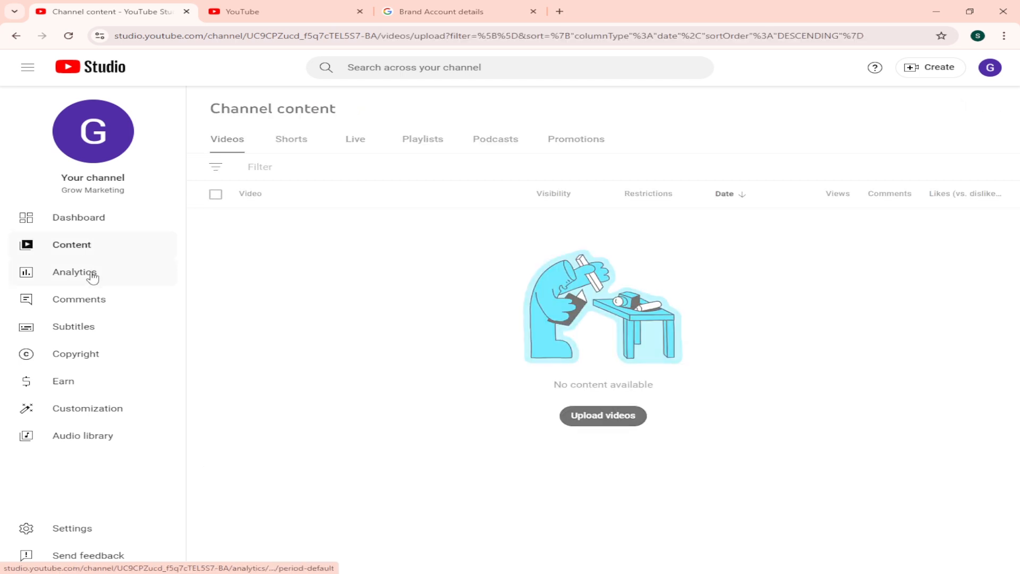
{"action": "left_click", "coordinate": [91, 273]}
{"action": "left_click", "coordinate": [70, 306]}
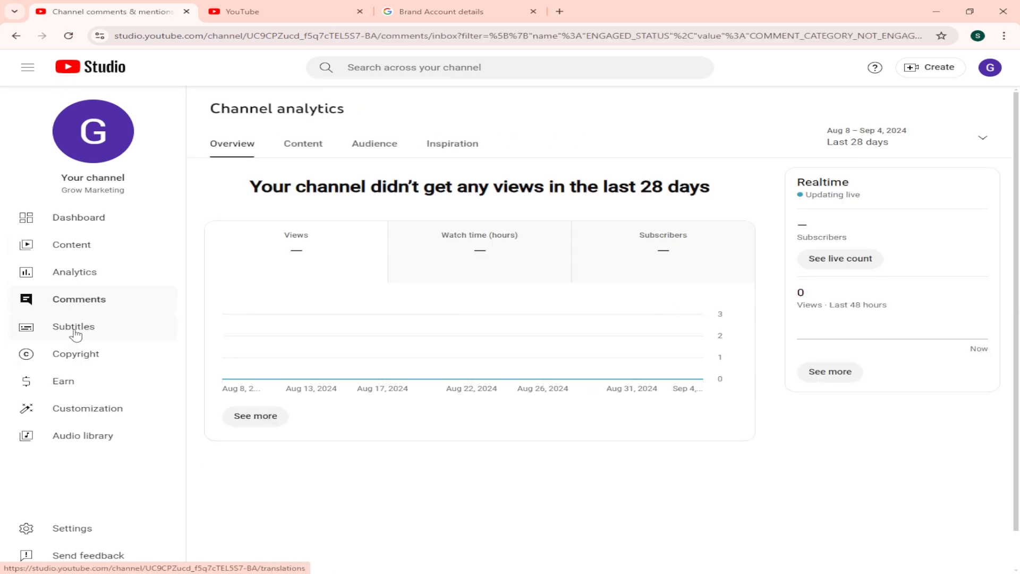
{"action": "left_click", "coordinate": [80, 332]}
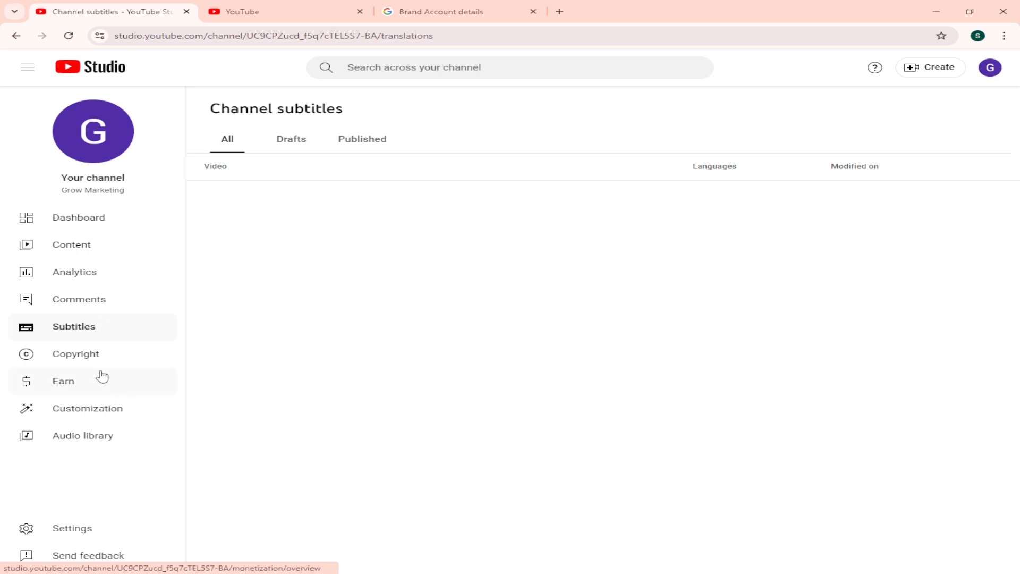
{"action": "left_click", "coordinate": [85, 386]}
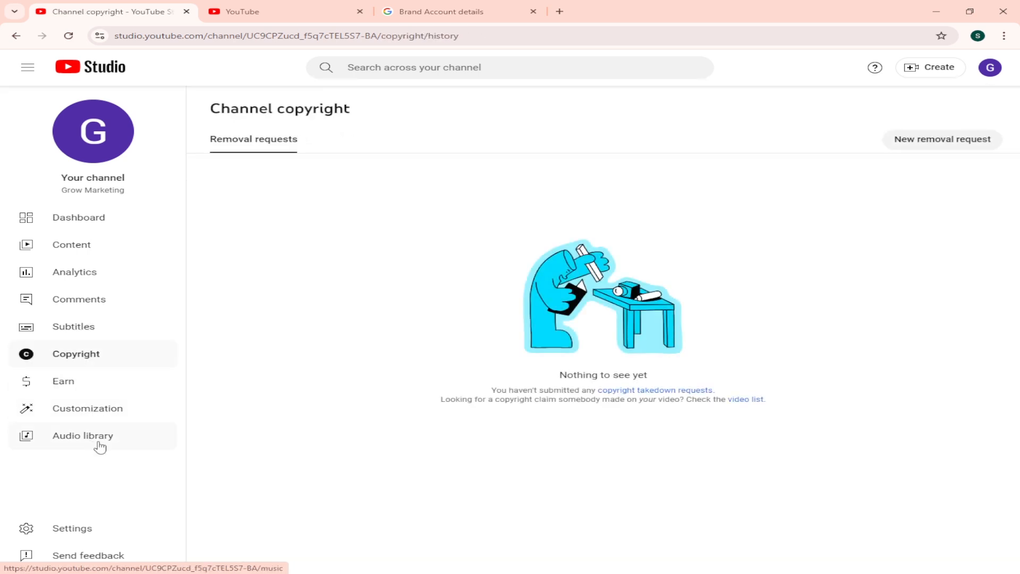
{"action": "left_click", "coordinate": [95, 536]}
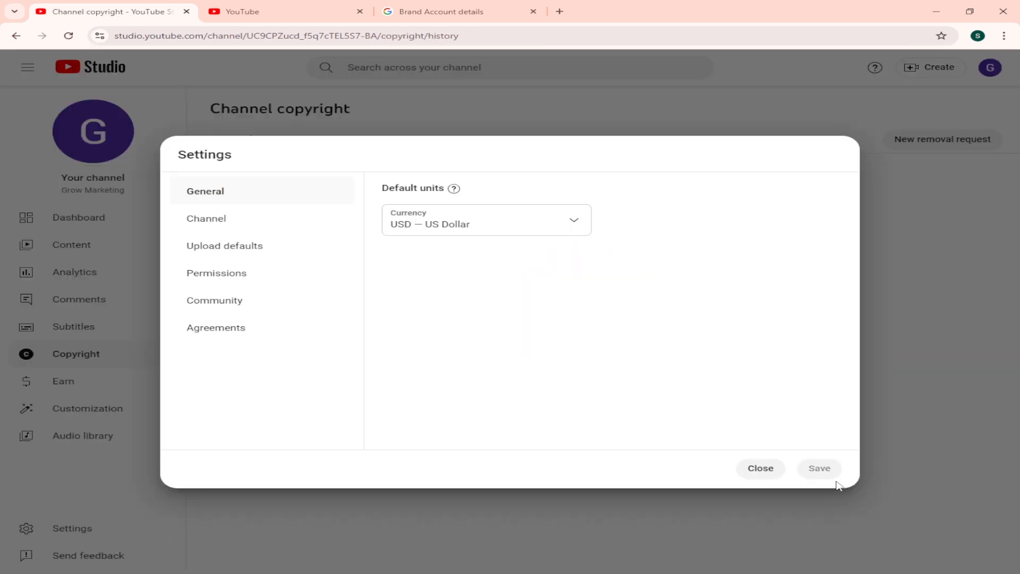
{"action": "left_click", "coordinate": [760, 468]}
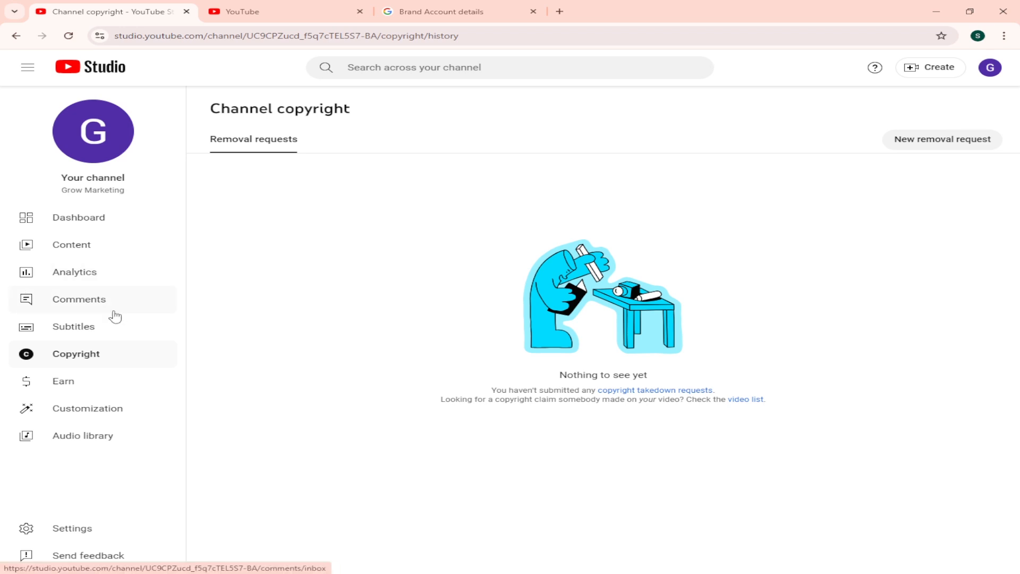
Step: Open the channel customization and upload the Grow Marketing image from Downloads as the profile picture, keeping the full crop
{"action": "left_click", "coordinate": [106, 416]}
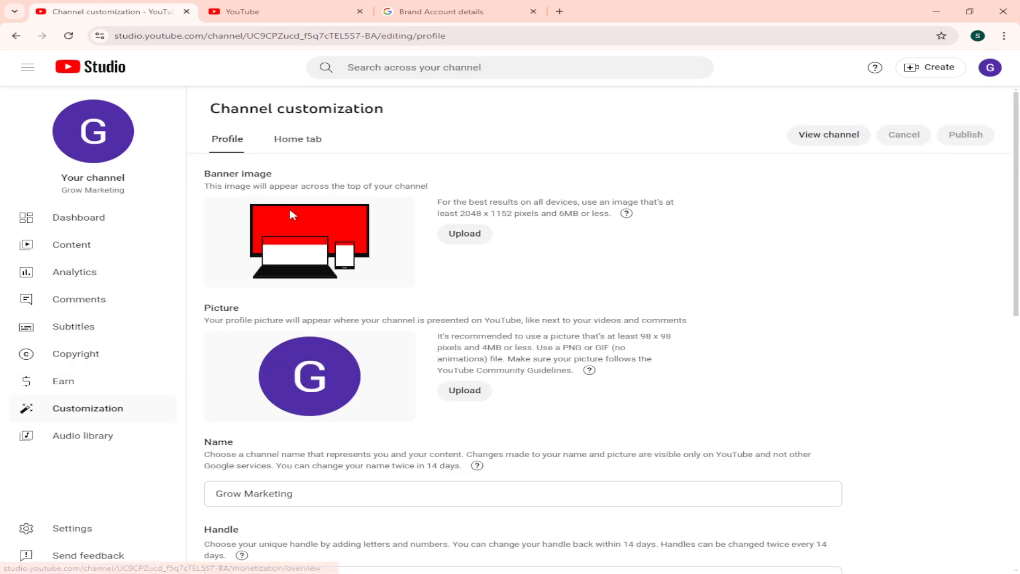
{"action": "left_click_drag", "start_coordinate": [201, 308], "coordinate": [355, 313]}
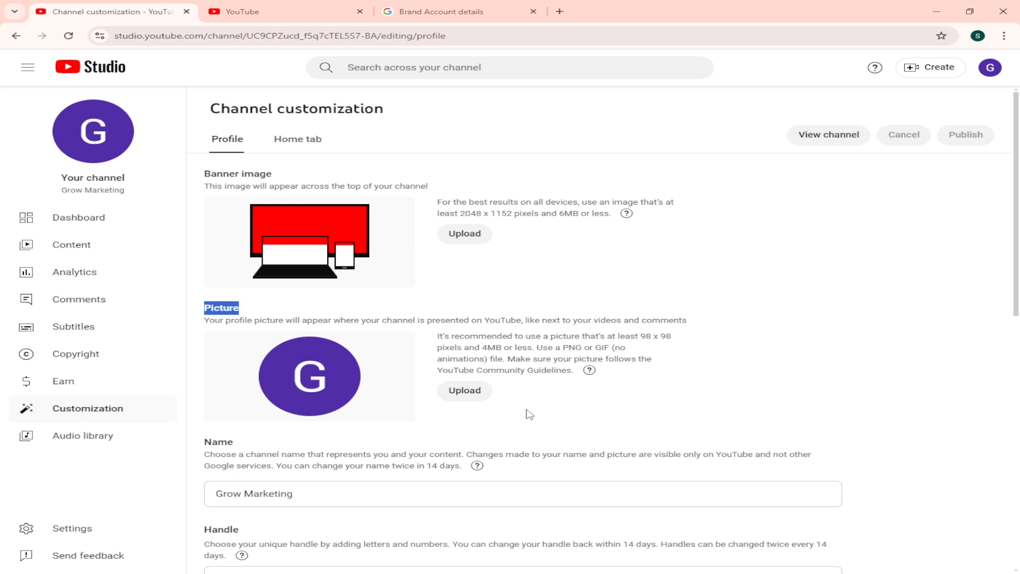
{"action": "left_click", "coordinate": [485, 399]}
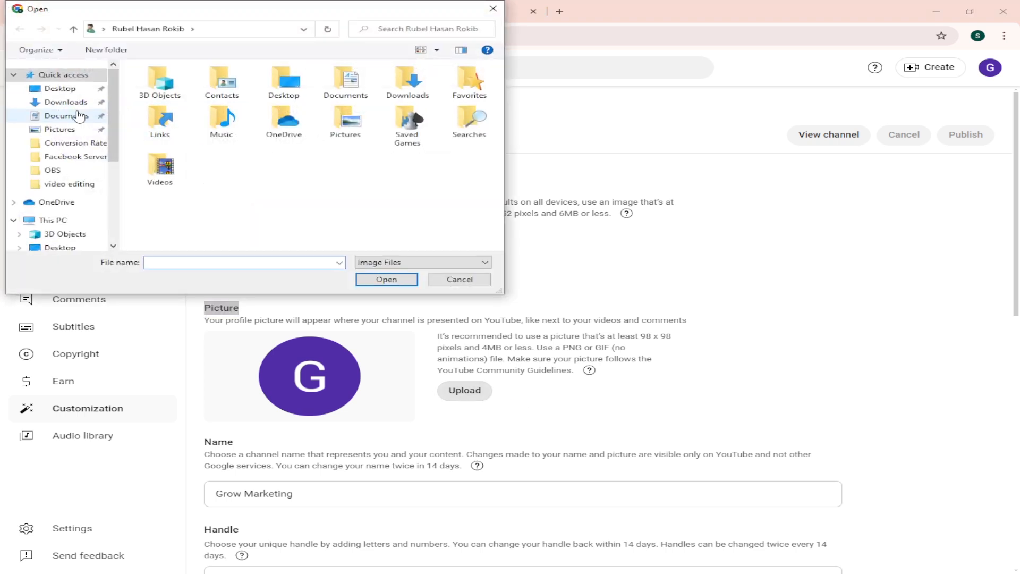
{"action": "left_click", "coordinate": [78, 118]}
{"action": "left_click", "coordinate": [72, 102]}
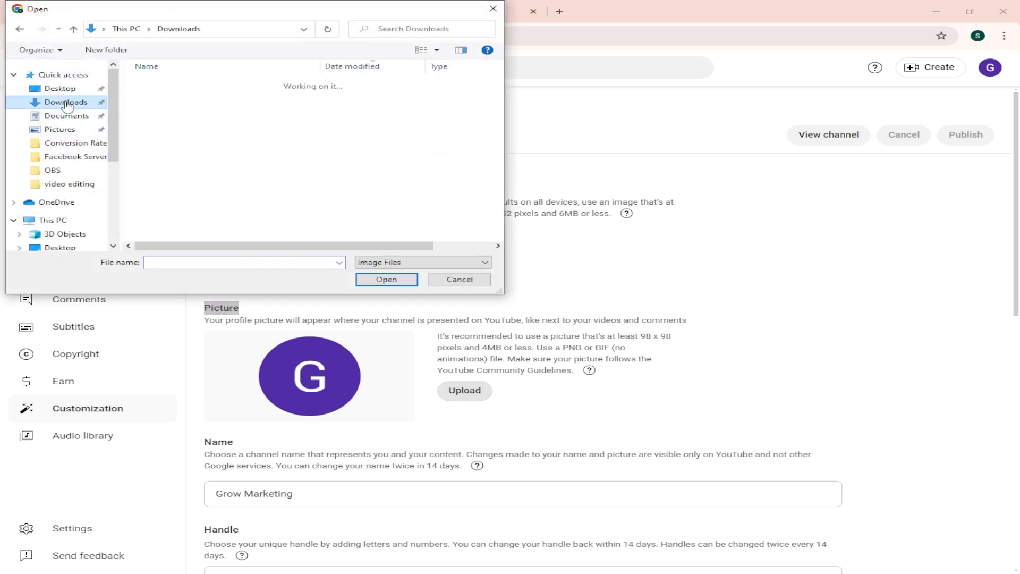
{"action": "left_click", "coordinate": [175, 111]}
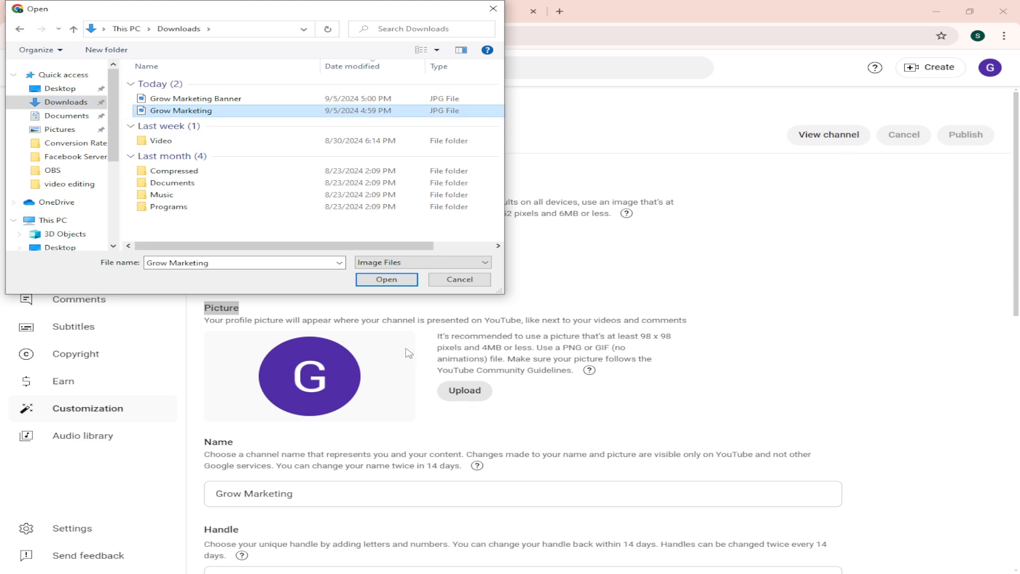
{"action": "left_click", "coordinate": [387, 279]}
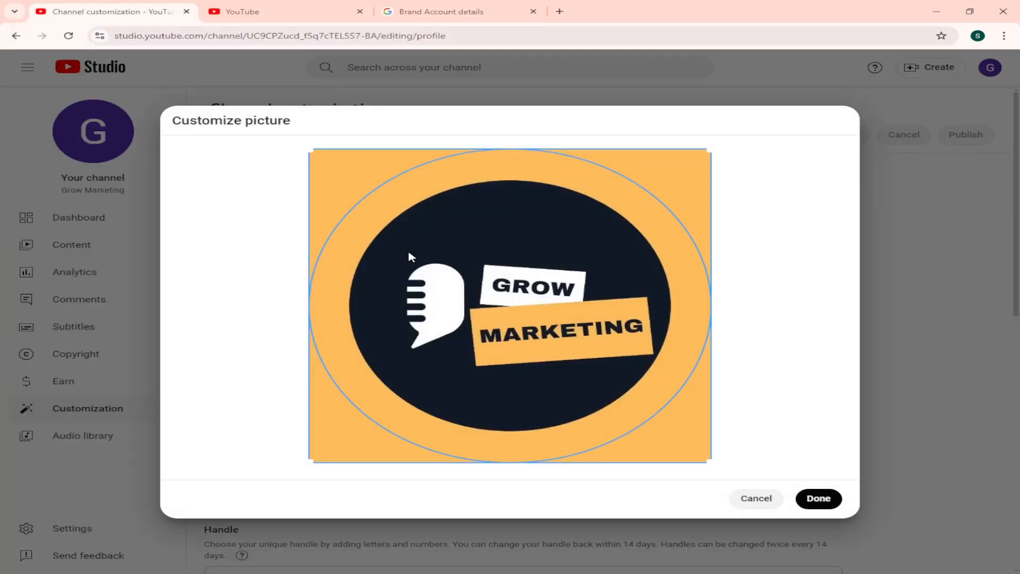
{"action": "left_click", "coordinate": [819, 498]}
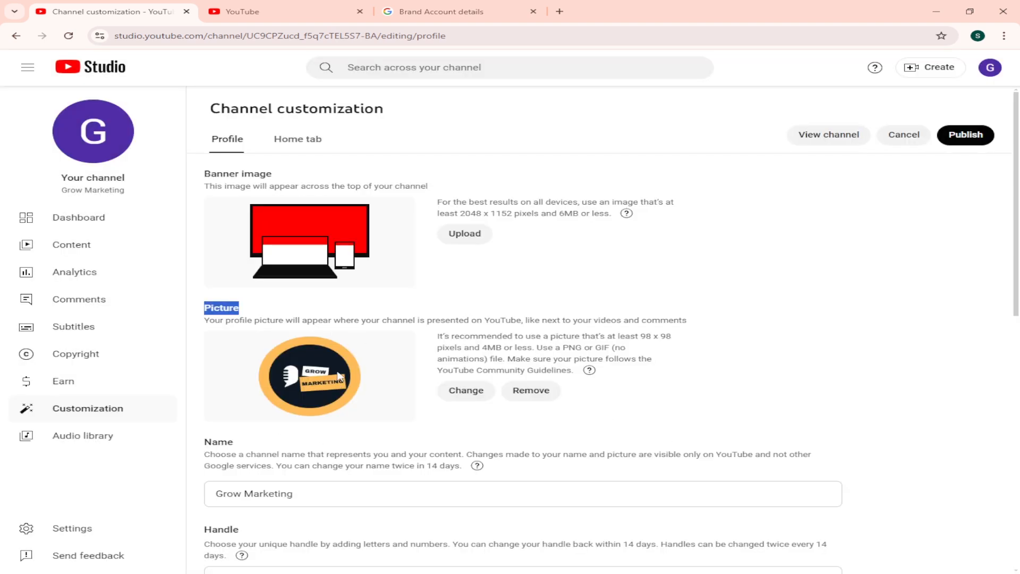
Step: Choose the Grow Marketing Banner image from Downloads as the channel's banner image
{"action": "left_click", "coordinate": [419, 313]}
{"action": "left_click_drag", "start_coordinate": [200, 174], "coordinate": [289, 177]}
{"action": "left_click", "coordinate": [465, 234]}
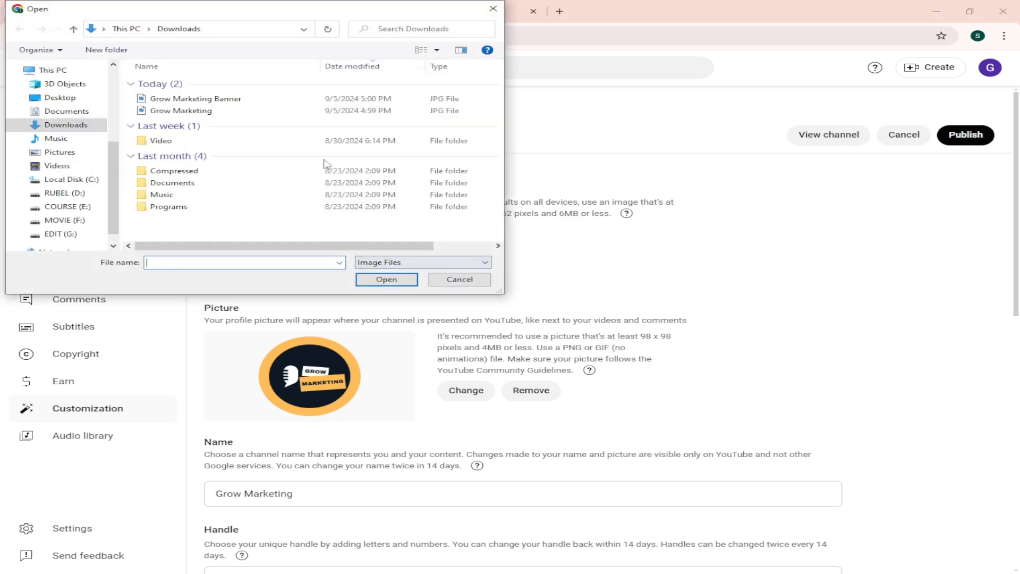
{"action": "left_click", "coordinate": [233, 99]}
{"action": "left_click", "coordinate": [387, 279]}
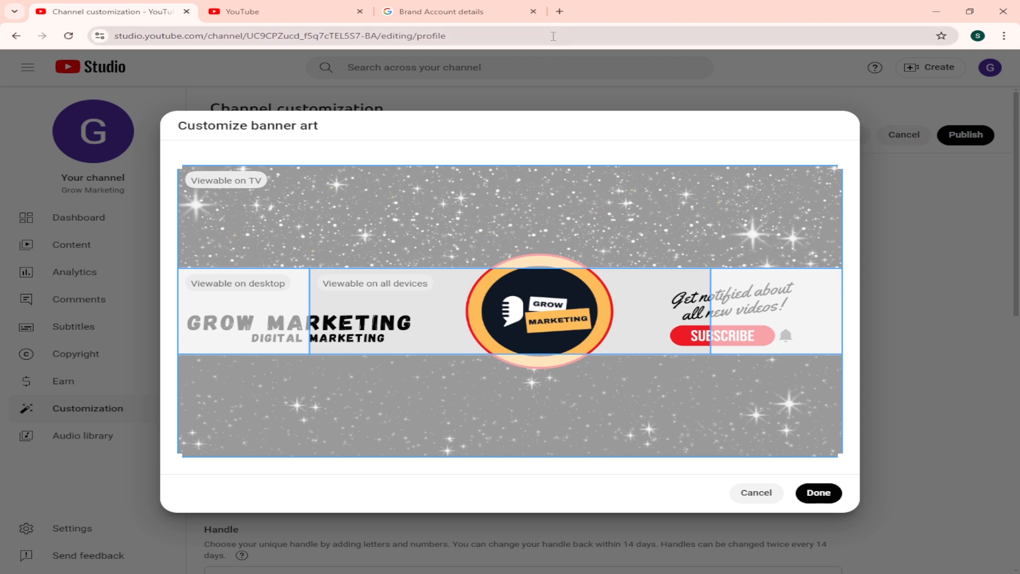
Step: Search Google Images for "youtube banner size" in a new tab and open the Wyzowl banner dimensions guide image
{"action": "left_click", "coordinate": [562, 11]}
{"action": "left_click", "coordinate": [320, 34]}
{"action": "type", "text": "youtube"}
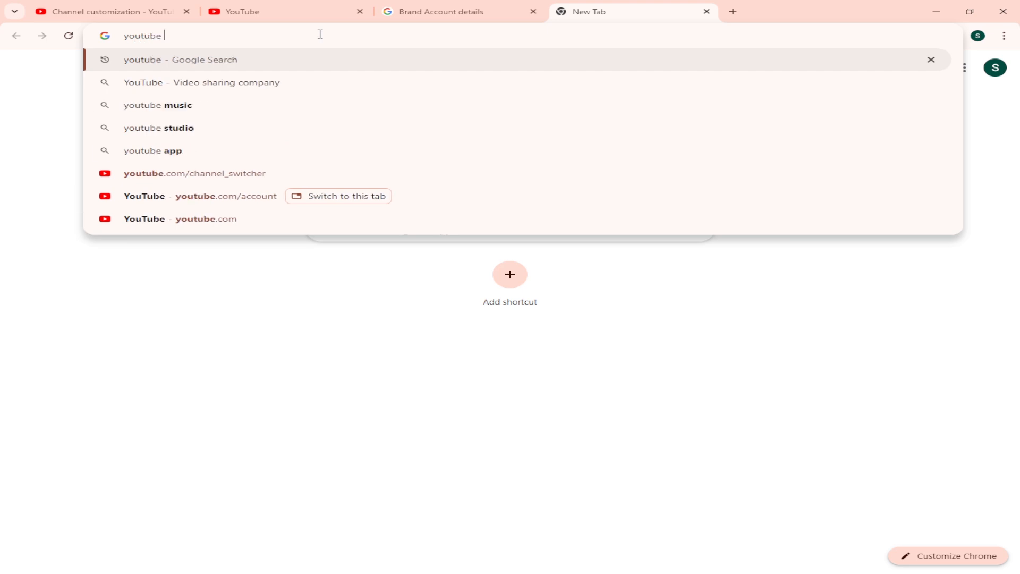
{"action": "type", "text": " banner"}
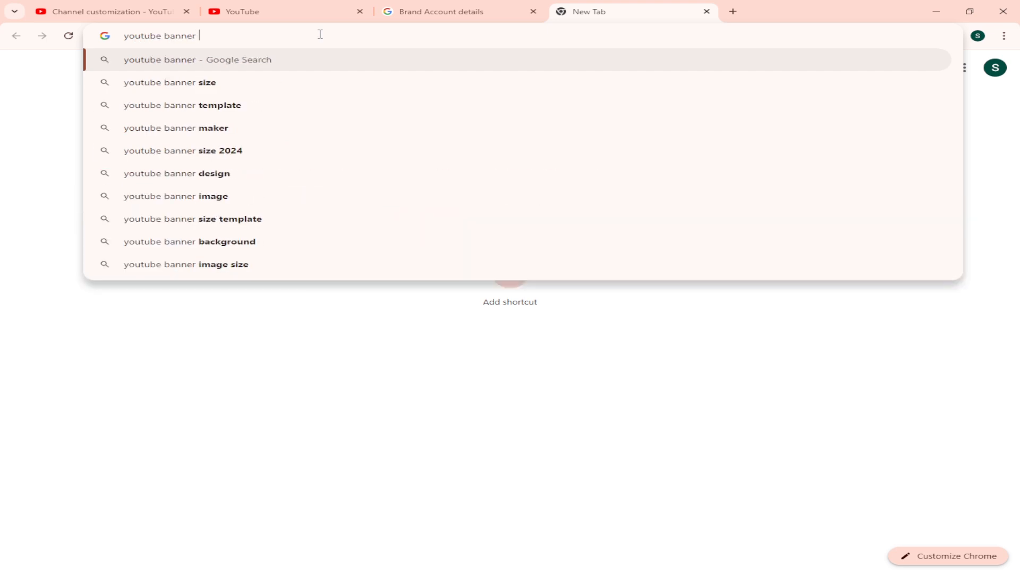
{"action": "left_click", "coordinate": [261, 85]}
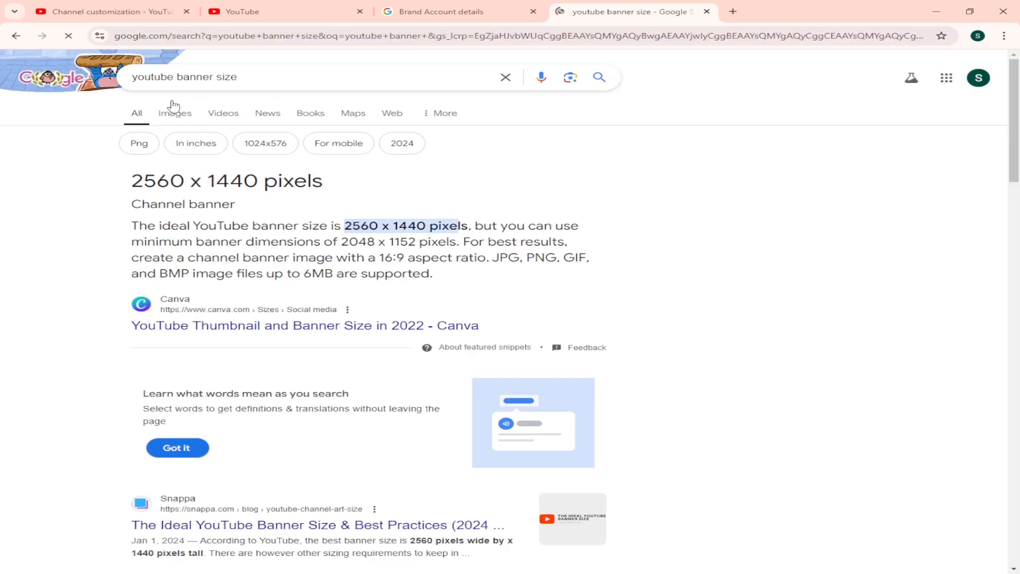
{"action": "left_click", "coordinate": [172, 116]}
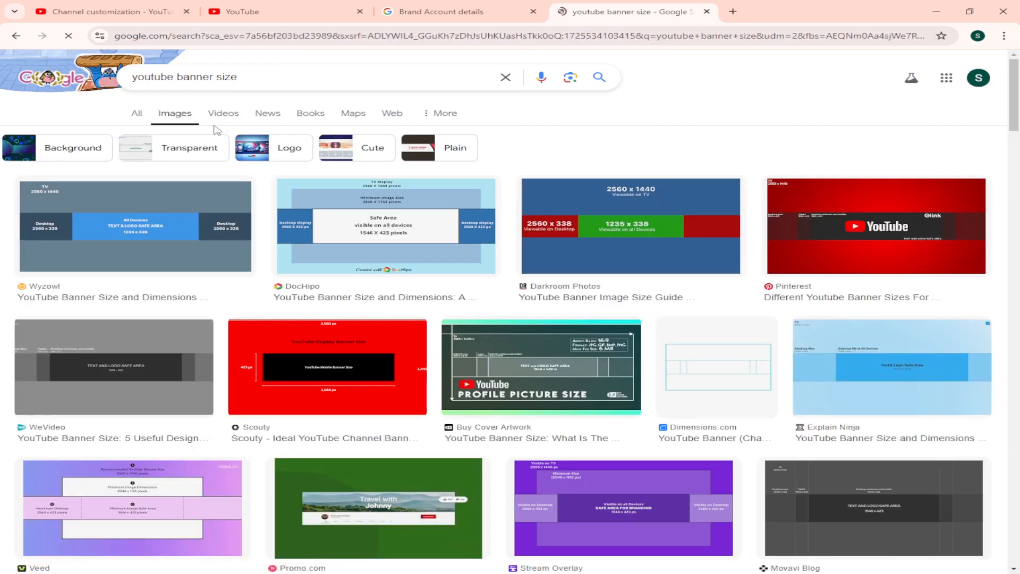
{"action": "left_click", "coordinate": [135, 251]}
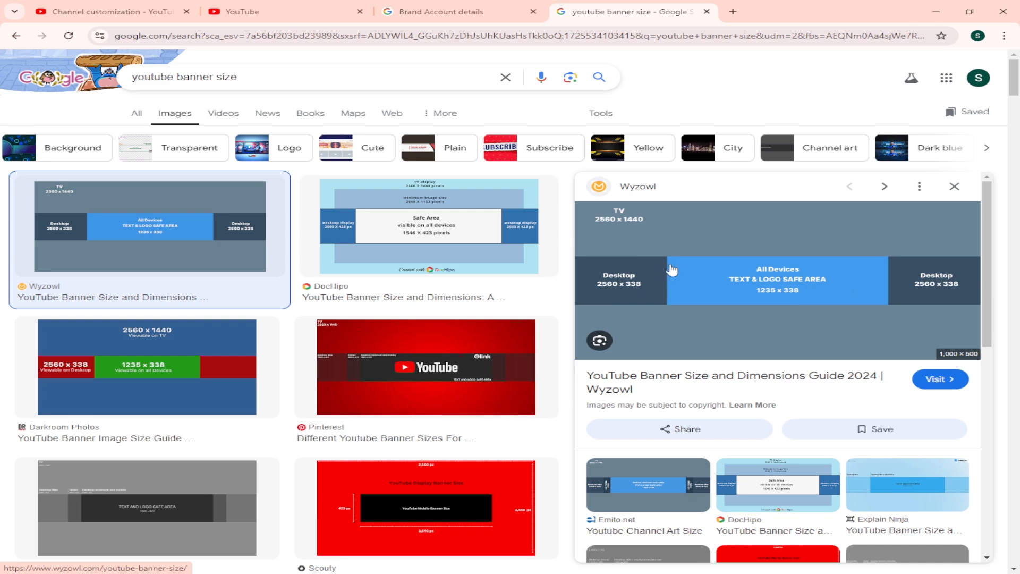
Step: Return to the channel customization page and accept the banner art with its current crop
{"action": "left_click", "coordinate": [243, 9]}
{"action": "left_click", "coordinate": [109, 5]}
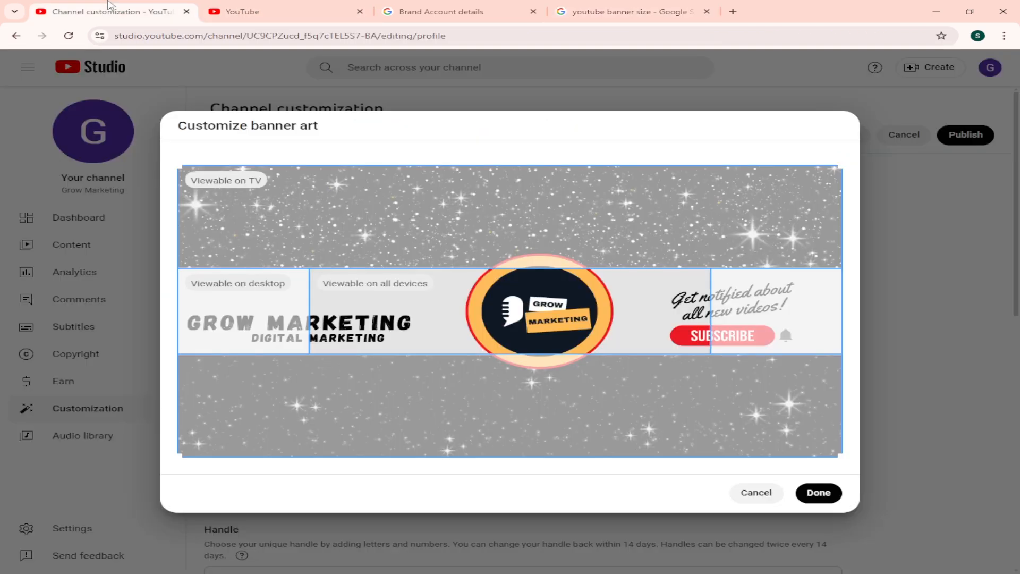
{"action": "left_click", "coordinate": [813, 493]}
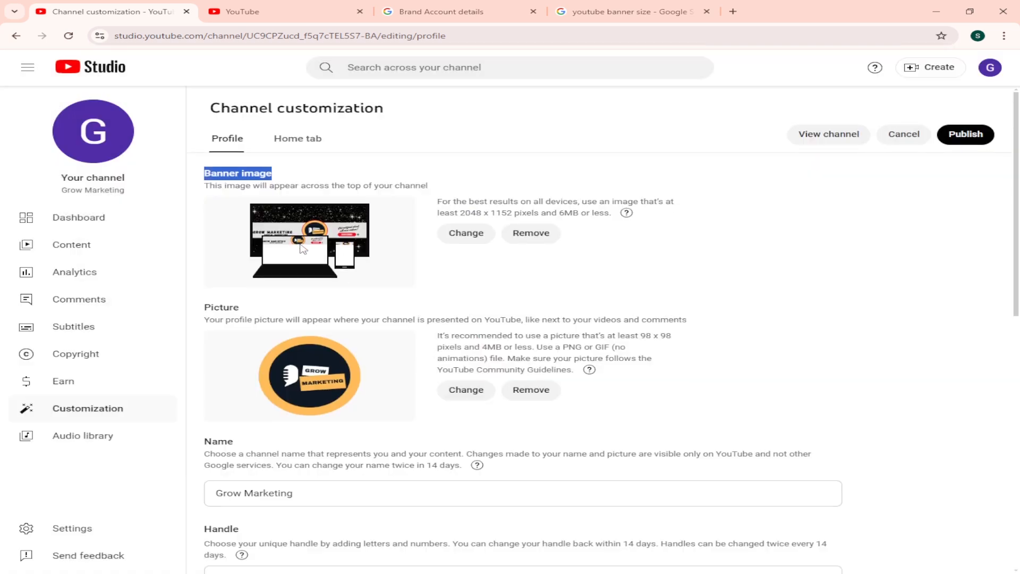
{"action": "scroll", "coordinate": [349, 295], "scroll_direction": "down", "scroll_amount": 4}
{"action": "triple_click", "coordinate": [218, 264]}
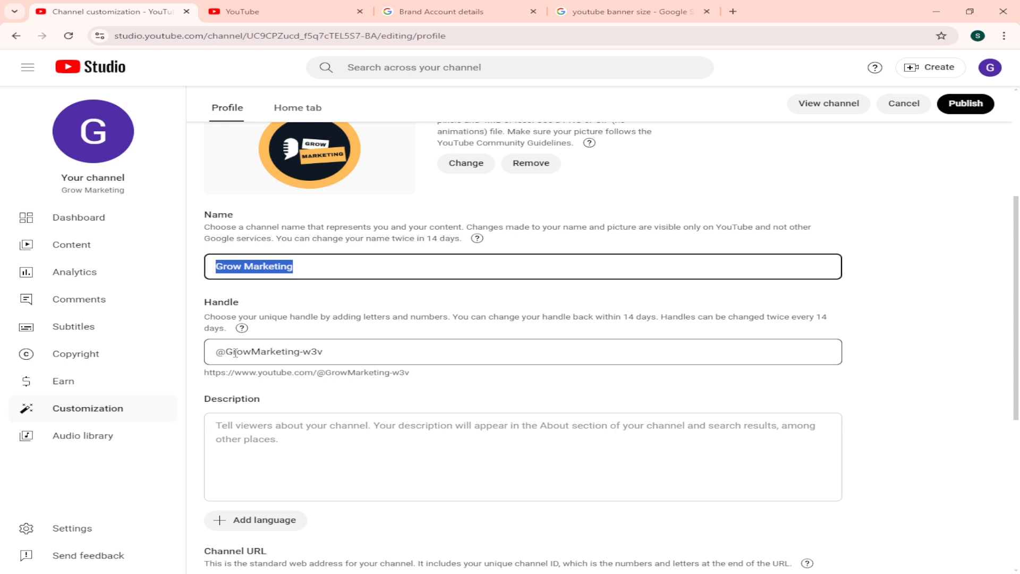
{"action": "left_click", "coordinate": [367, 352]}
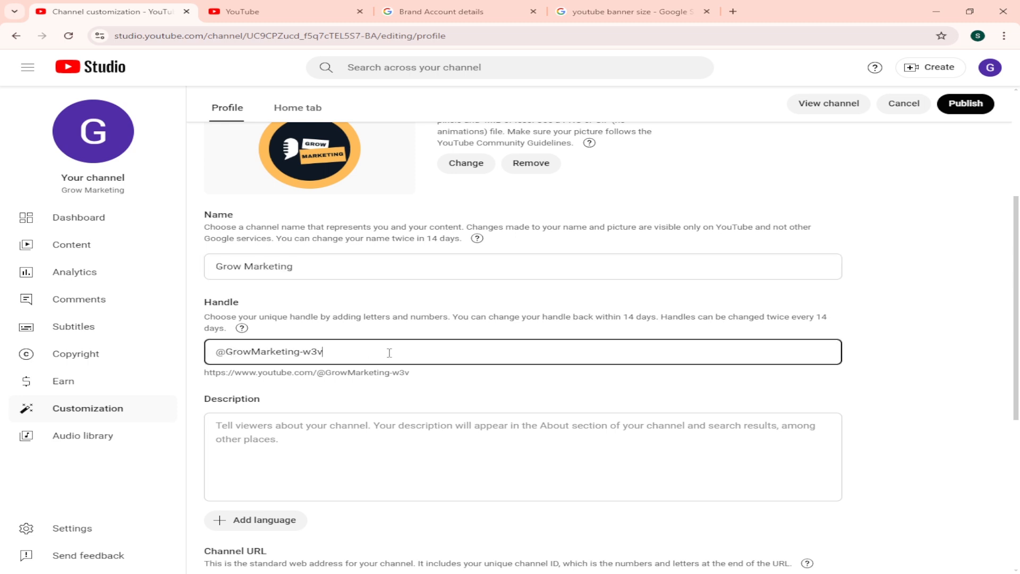
{"action": "key", "text": "BackSpace"}
{"action": "key", "text": "BackSpace"}
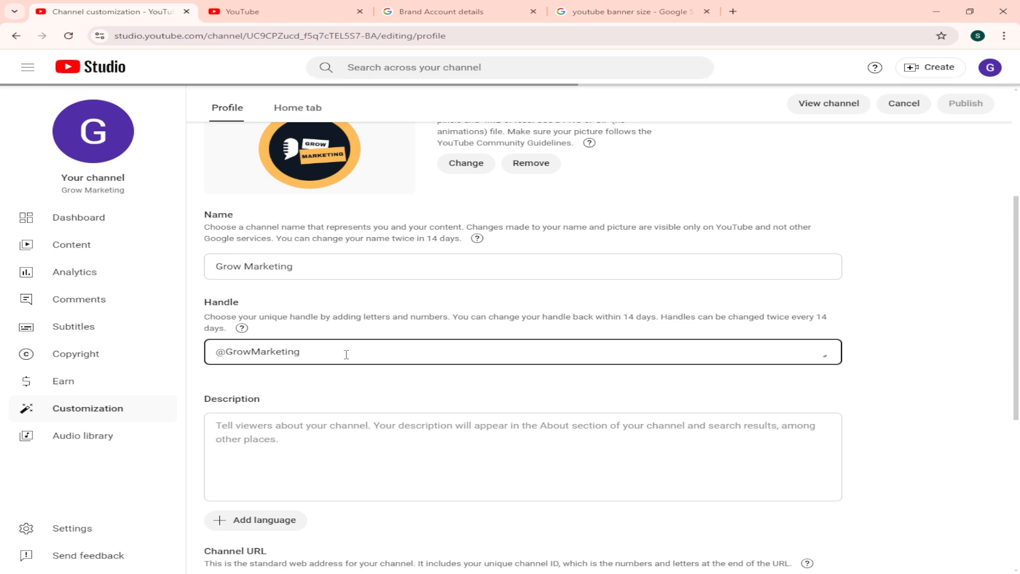
{"action": "key", "text": "BackSpace"}
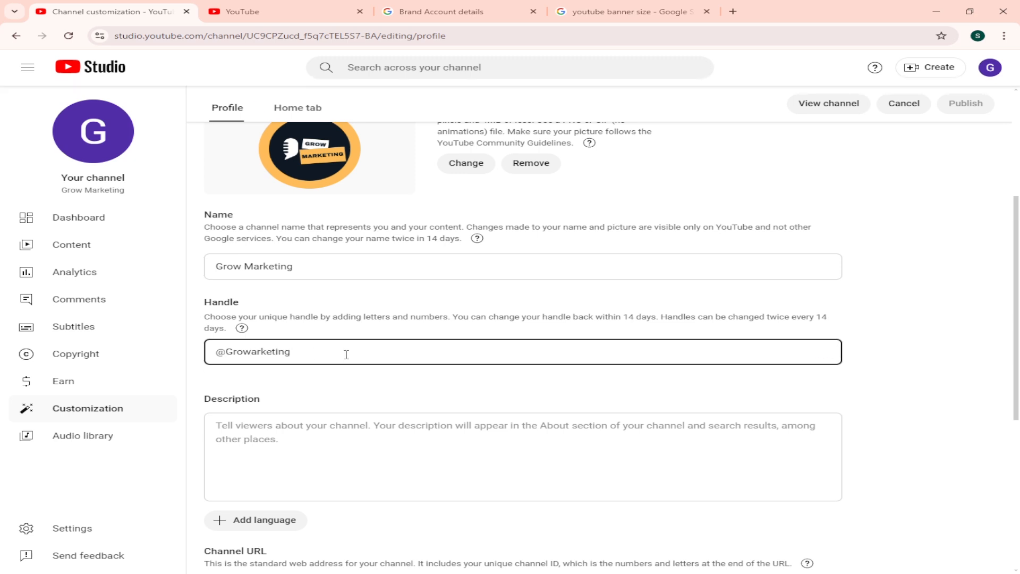
{"action": "type", "text": "m"}
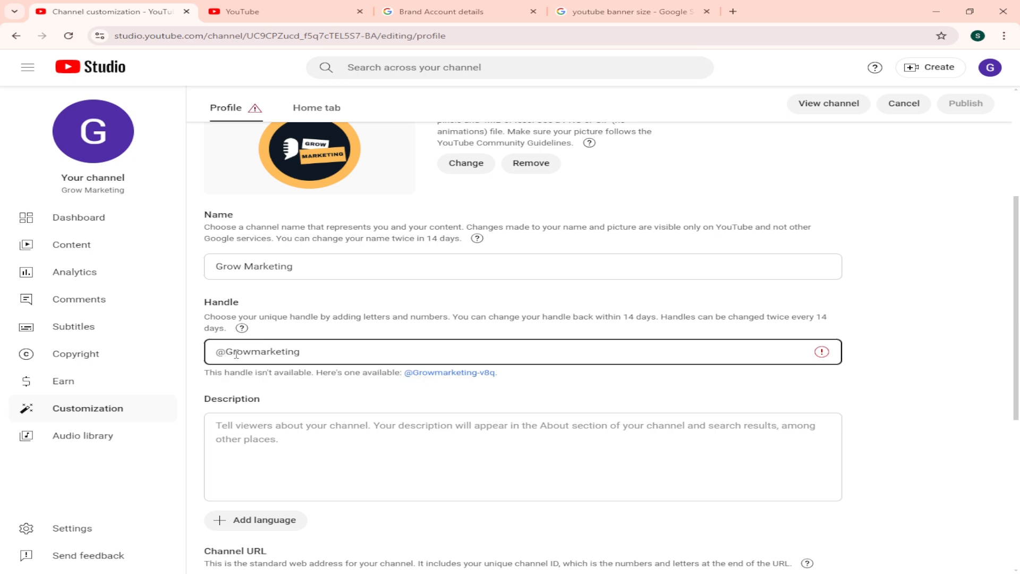
{"action": "left_click", "coordinate": [236, 354]}
{"action": "key", "text": "BackSpace"}
{"action": "type", "text": "g"}
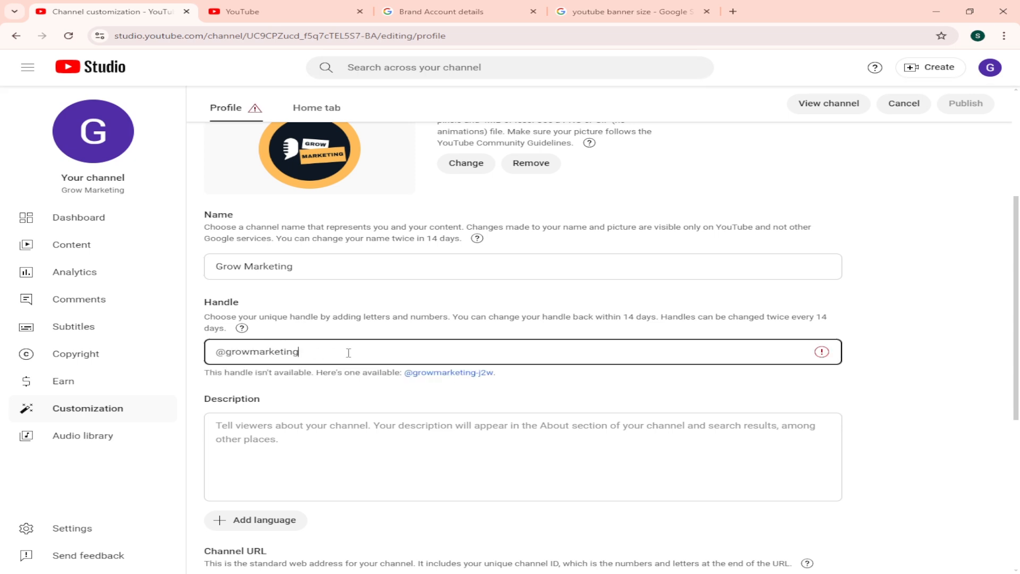
{"action": "type", "text": "bd"}
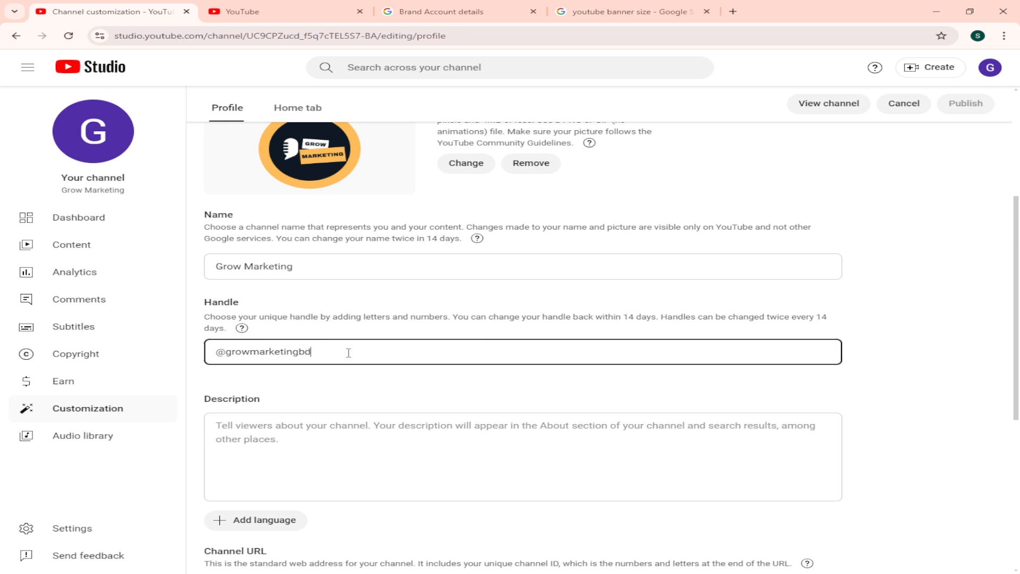
{"action": "left_click", "coordinate": [387, 379]}
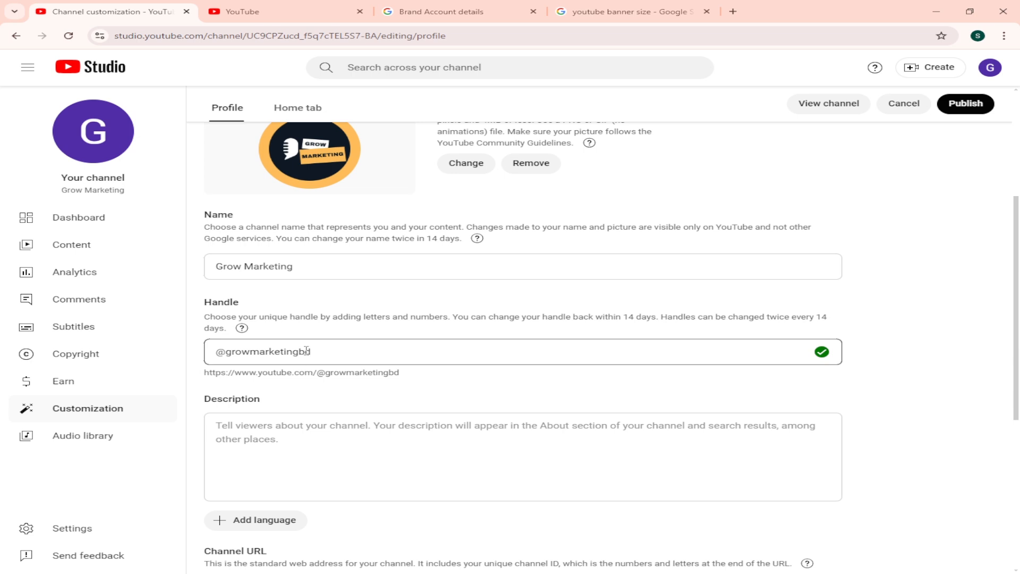
Step: Review the banner image, profile picture, channel name and new handle on the customization page
{"action": "left_click_drag", "start_coordinate": [298, 355], "coordinate": [232, 354]}
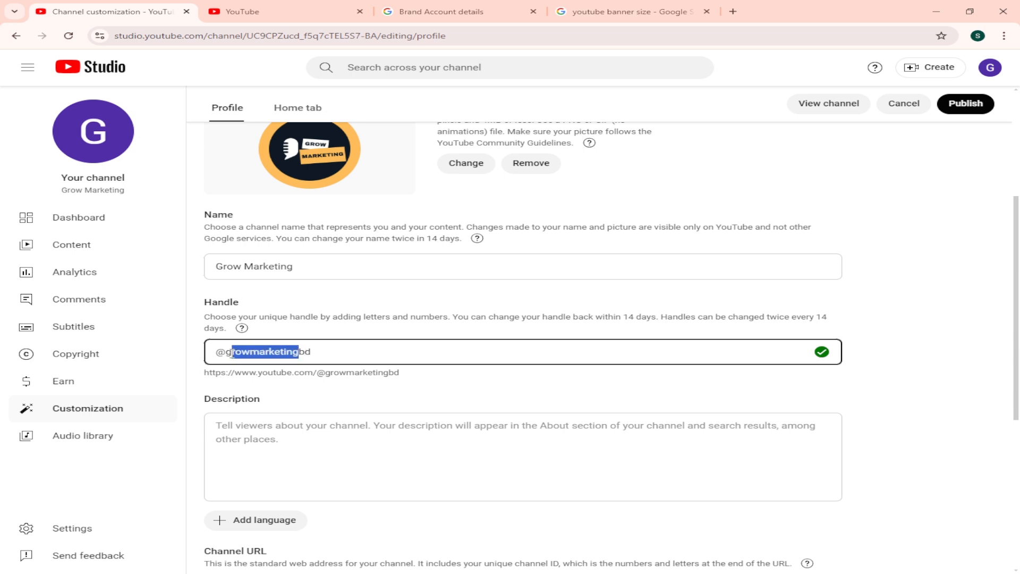
{"action": "scroll", "coordinate": [255, 343], "scroll_direction": "up", "scroll_amount": 2}
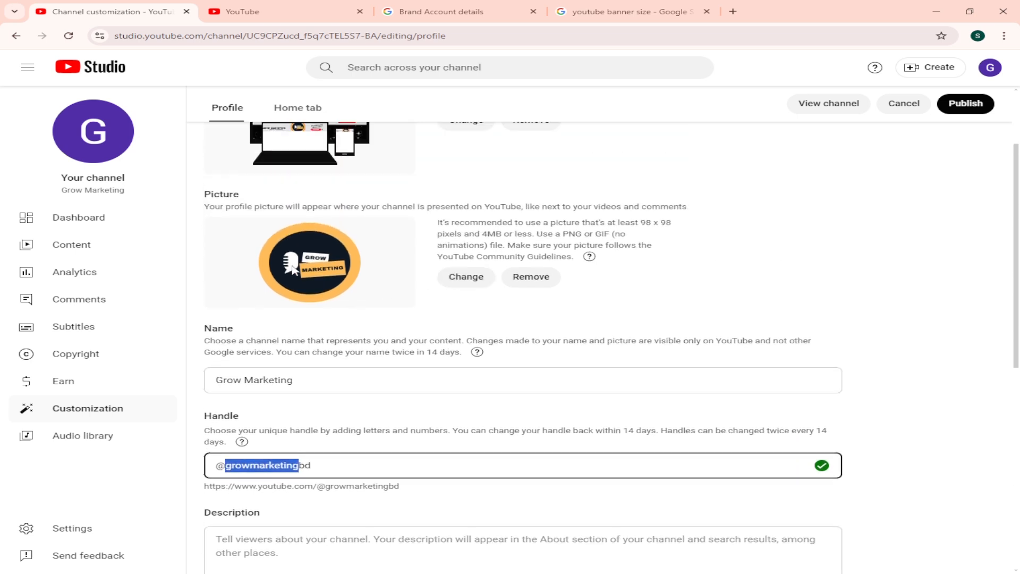
{"action": "scroll", "coordinate": [293, 266], "scroll_direction": "up", "scroll_amount": 2}
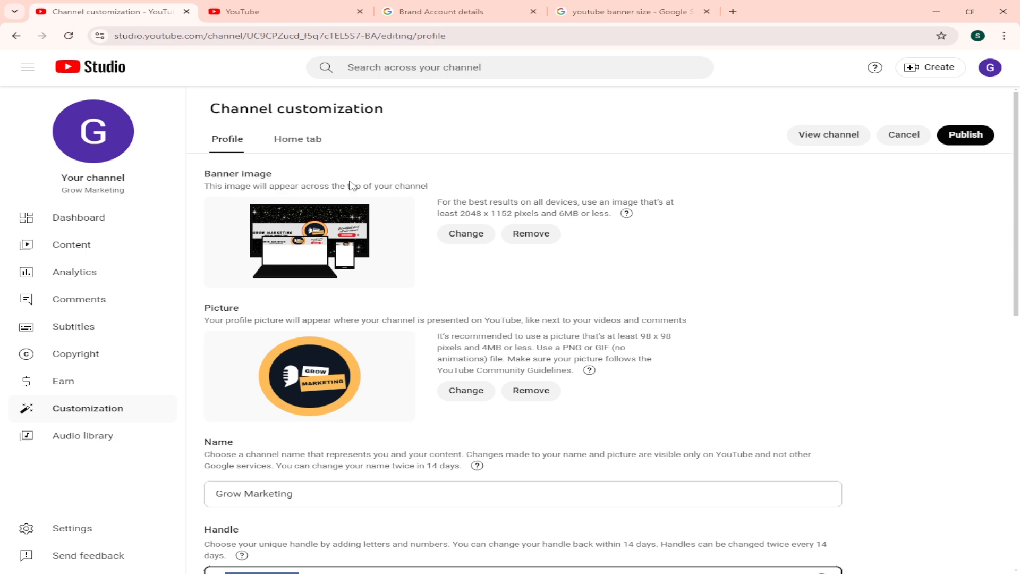
{"action": "scroll", "coordinate": [346, 187], "scroll_direction": "down", "scroll_amount": 3}
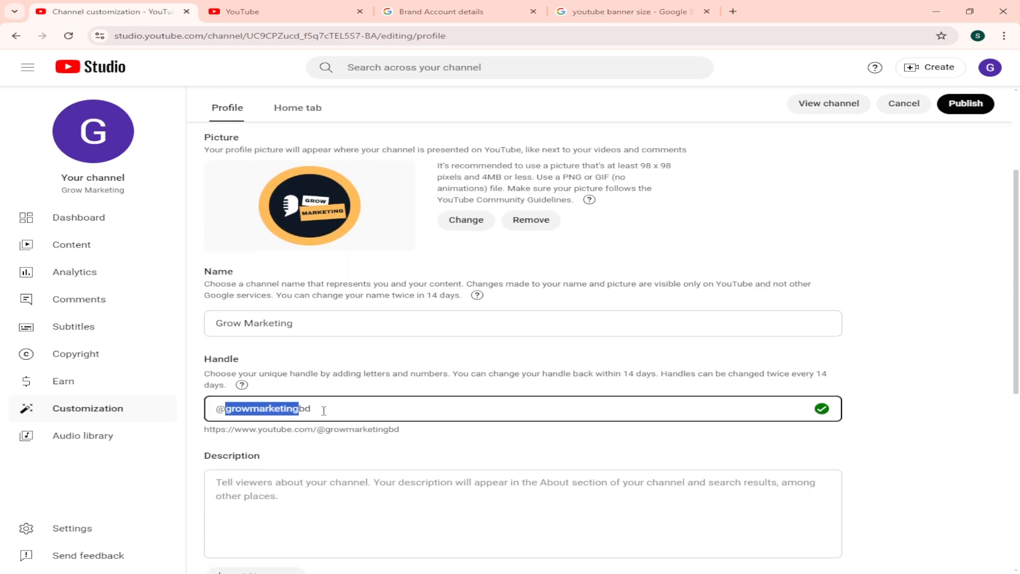
{"action": "left_click", "coordinate": [323, 410]}
{"action": "left_click_drag", "start_coordinate": [226, 409], "coordinate": [199, 409]}
{"action": "left_click", "coordinate": [293, 322]}
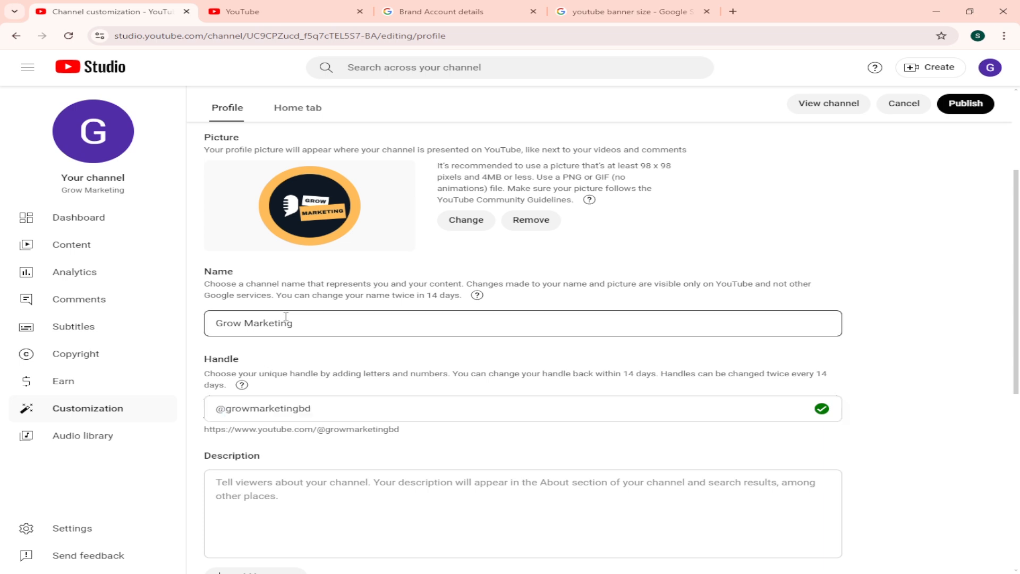
{"action": "left_click", "coordinate": [244, 406]}
{"action": "left_click_drag", "start_coordinate": [328, 409], "coordinate": [223, 413]}
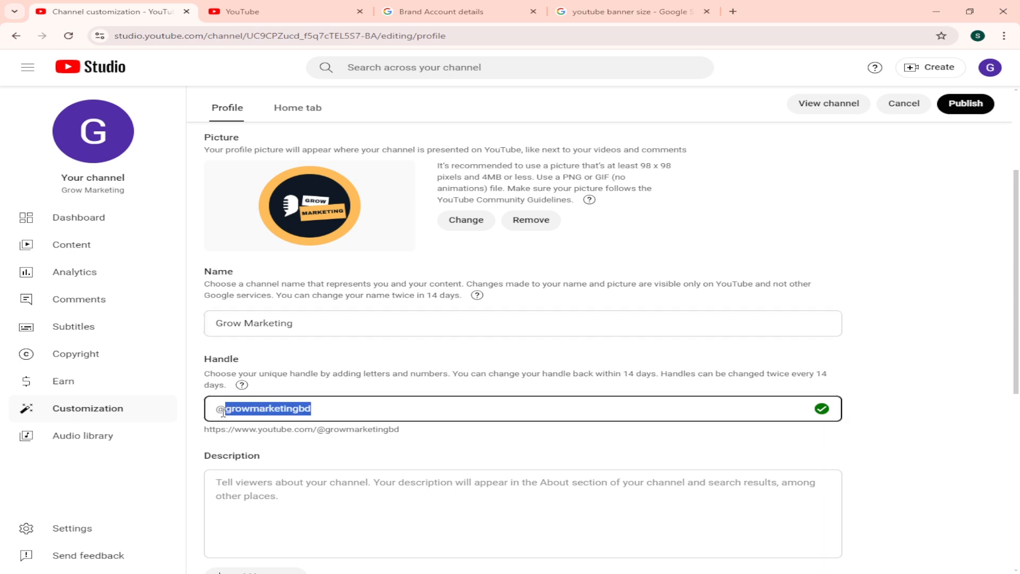
{"action": "left_click", "coordinate": [285, 353]}
{"action": "scroll", "coordinate": [287, 352], "scroll_direction": "down", "scroll_amount": 2}
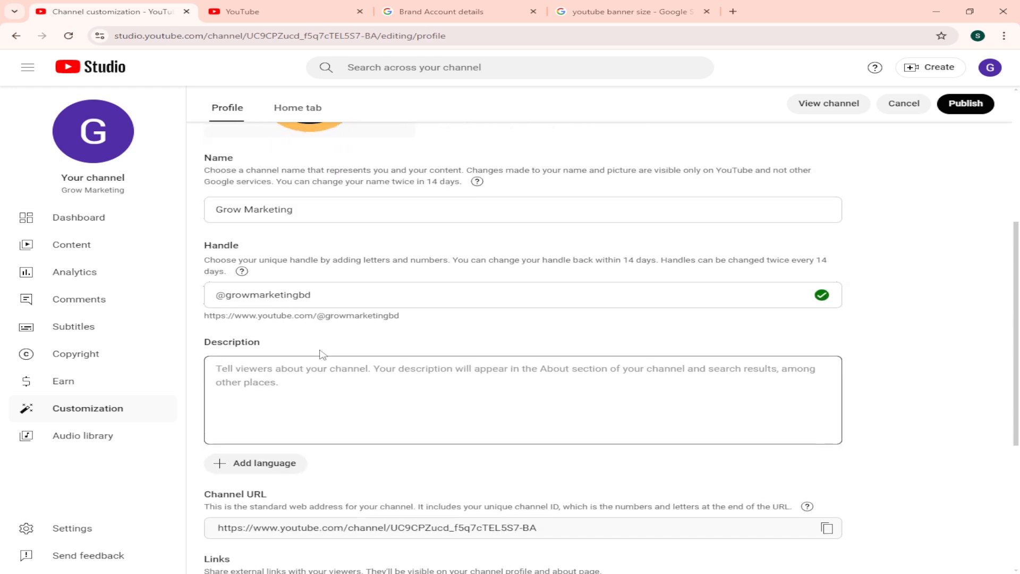
{"action": "left_click", "coordinate": [349, 293]}
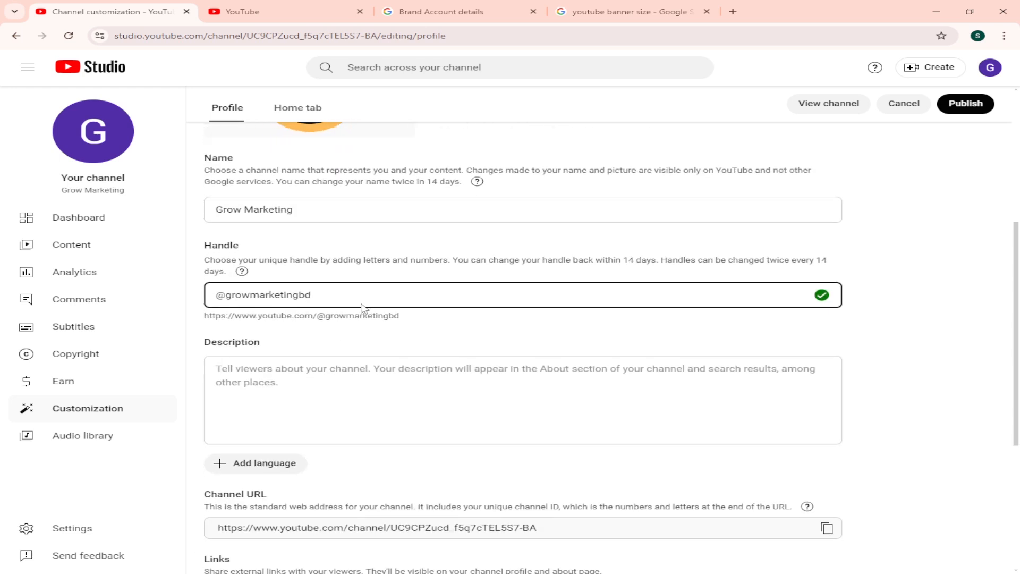
{"action": "left_click_drag", "start_coordinate": [348, 293], "coordinate": [219, 300]}
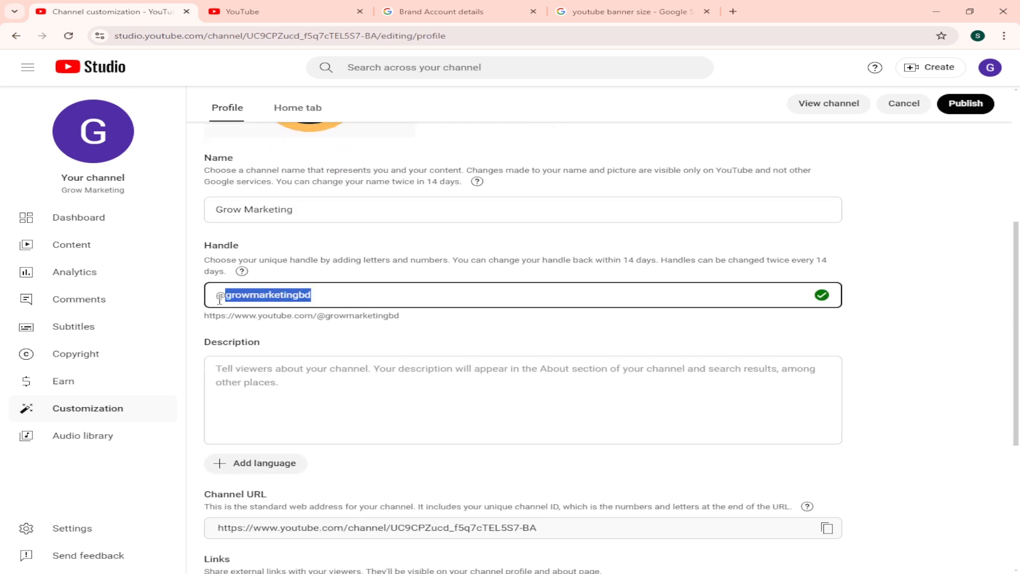
Step: Look over the description, channel URL and links sections, placing the cursor in the empty description field
{"action": "left_click", "coordinate": [319, 351]}
{"action": "scroll", "coordinate": [372, 380], "scroll_direction": "down", "scroll_amount": 2}
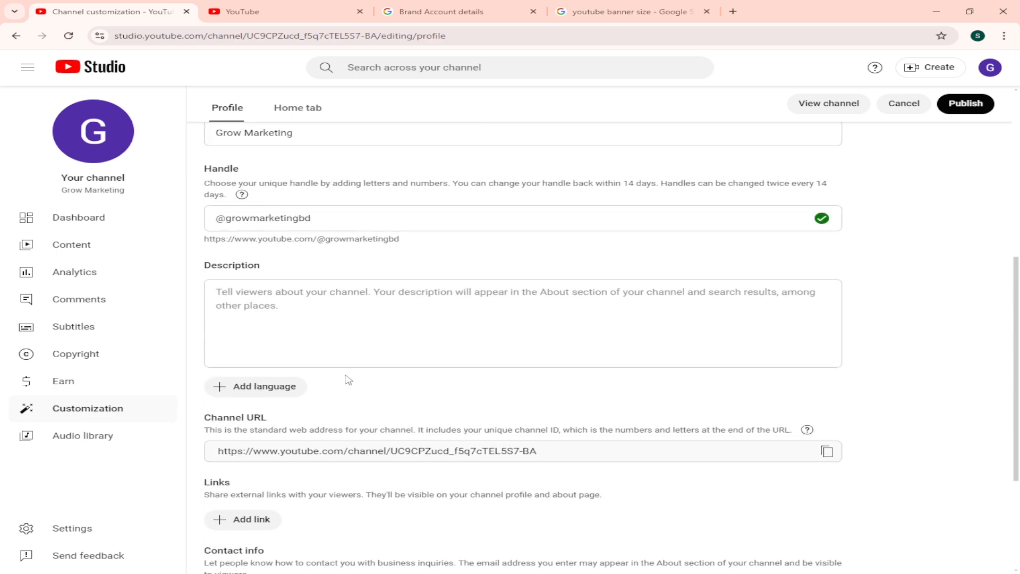
{"action": "scroll", "coordinate": [319, 361], "scroll_direction": "up", "scroll_amount": 1}
{"action": "left_click", "coordinate": [286, 337]}
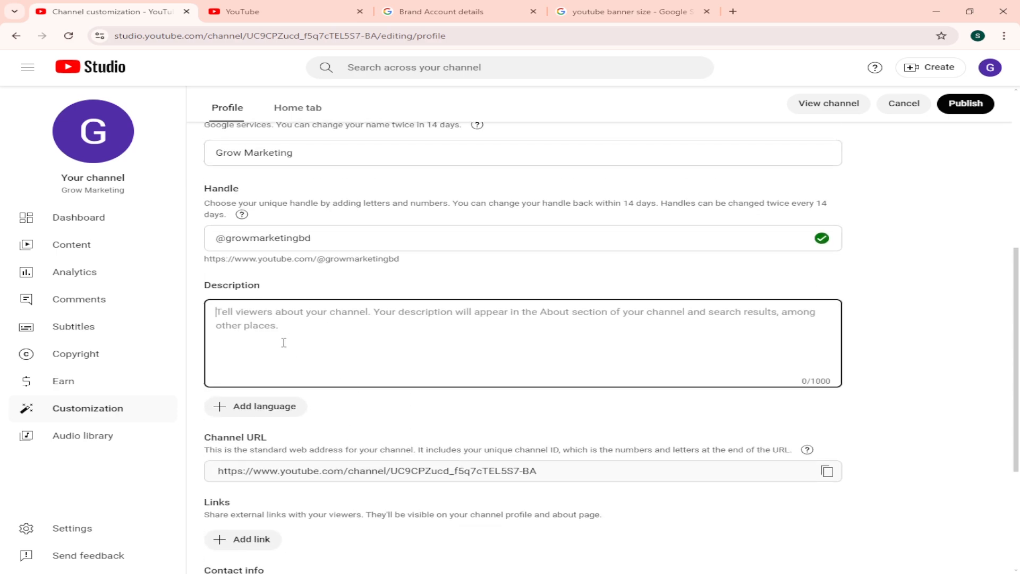
{"action": "scroll", "coordinate": [319, 361], "scroll_direction": "up", "scroll_amount": 5}
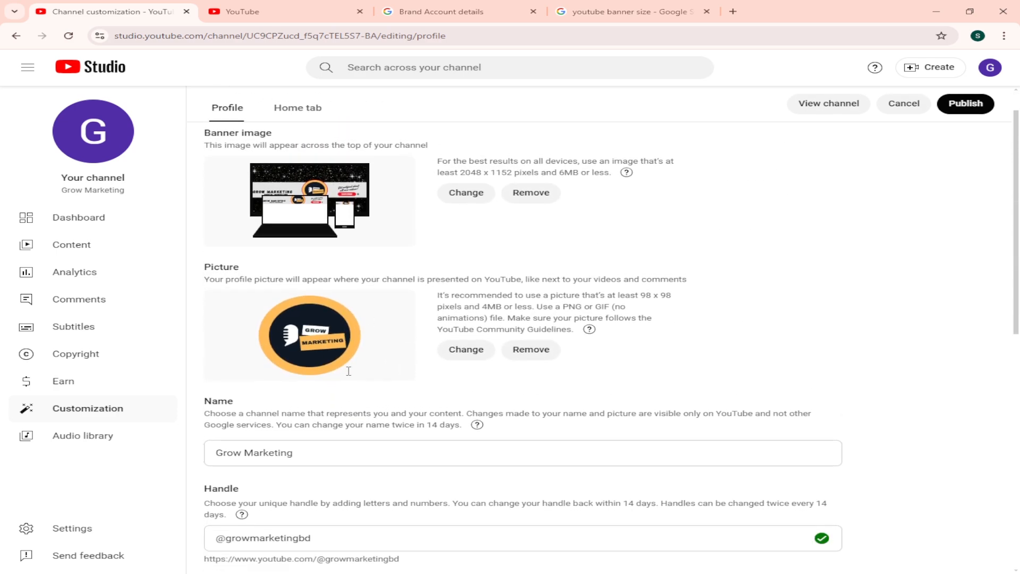
{"action": "scroll", "coordinate": [349, 371], "scroll_direction": "down", "scroll_amount": 4}
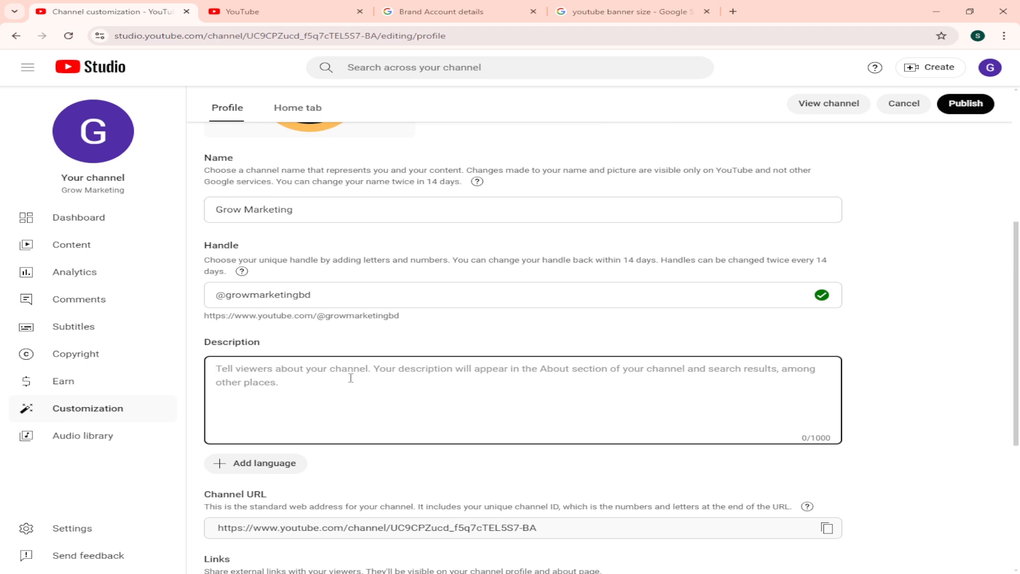
{"action": "scroll", "coordinate": [356, 375], "scroll_direction": "down", "scroll_amount": 1}
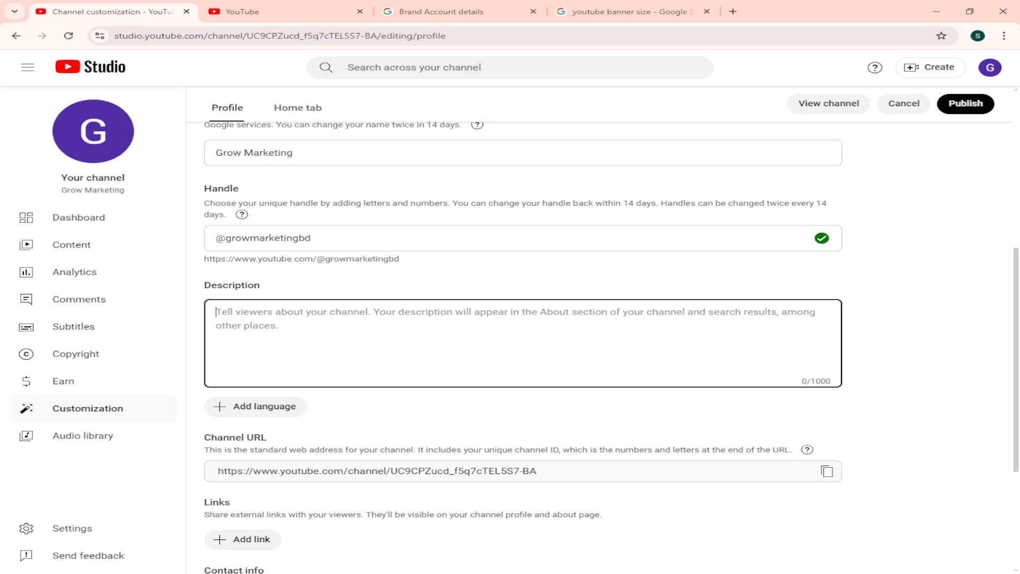
Step: Glance at the seo keyword note, minimize it and the browser, and open another Chrome profile from the desktop
{"action": "key", "text": "alt+Tab"}
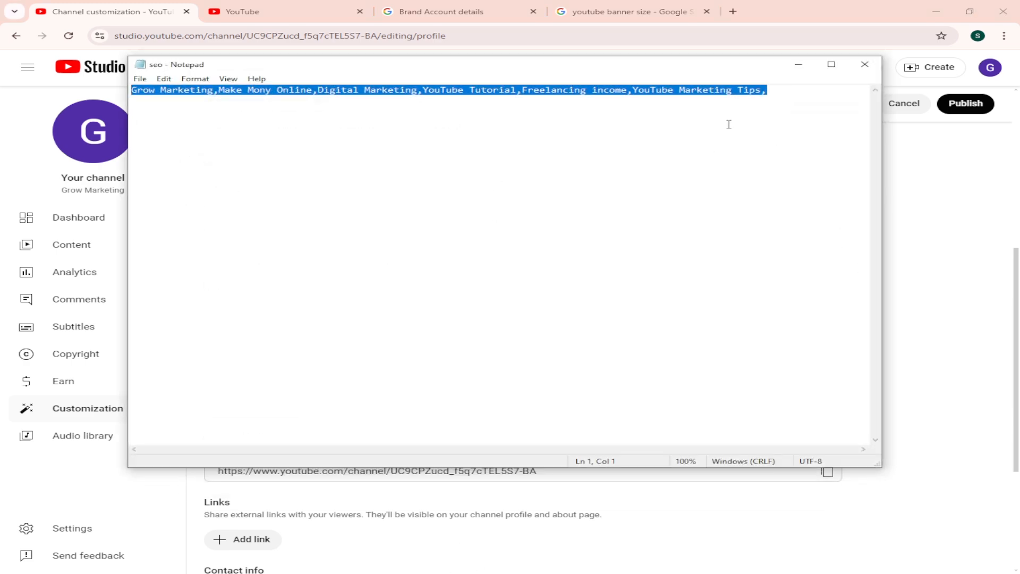
{"action": "left_click", "coordinate": [798, 64]}
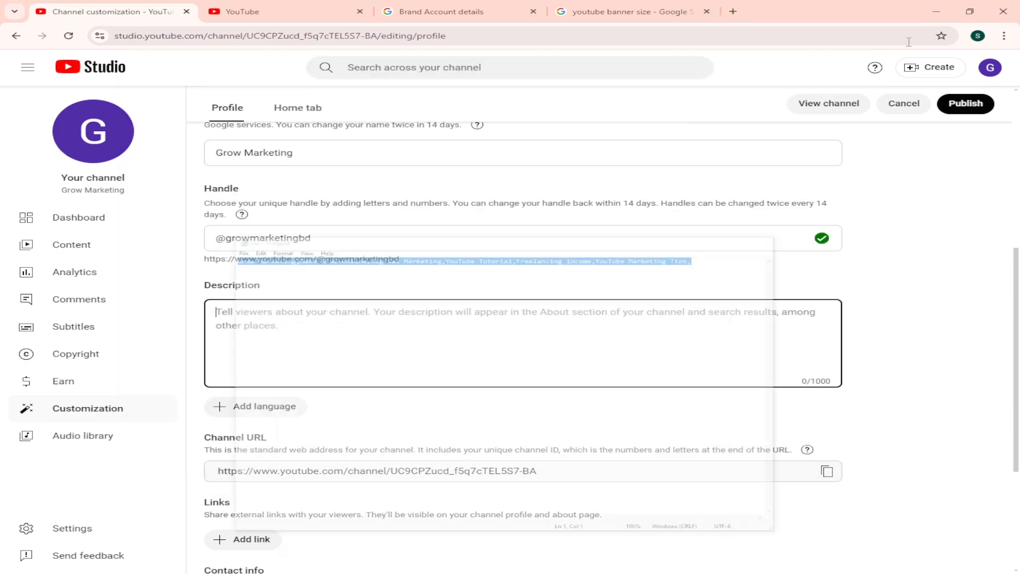
{"action": "left_click", "coordinate": [937, 11]}
{"action": "left_click", "coordinate": [940, 11]}
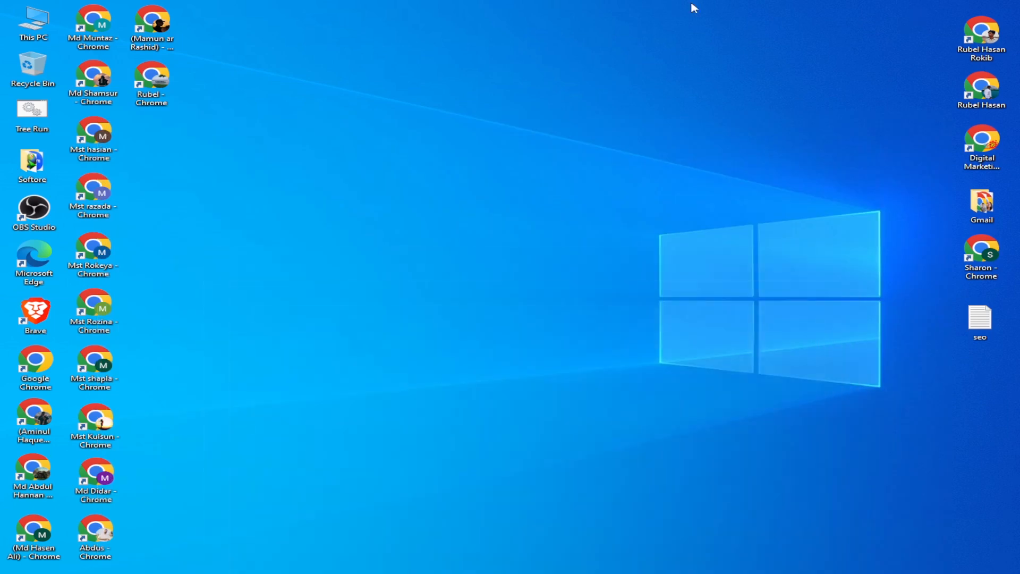
{"action": "double_click", "coordinate": [146, 80]}
{"action": "left_click", "coordinate": [877, 142]}
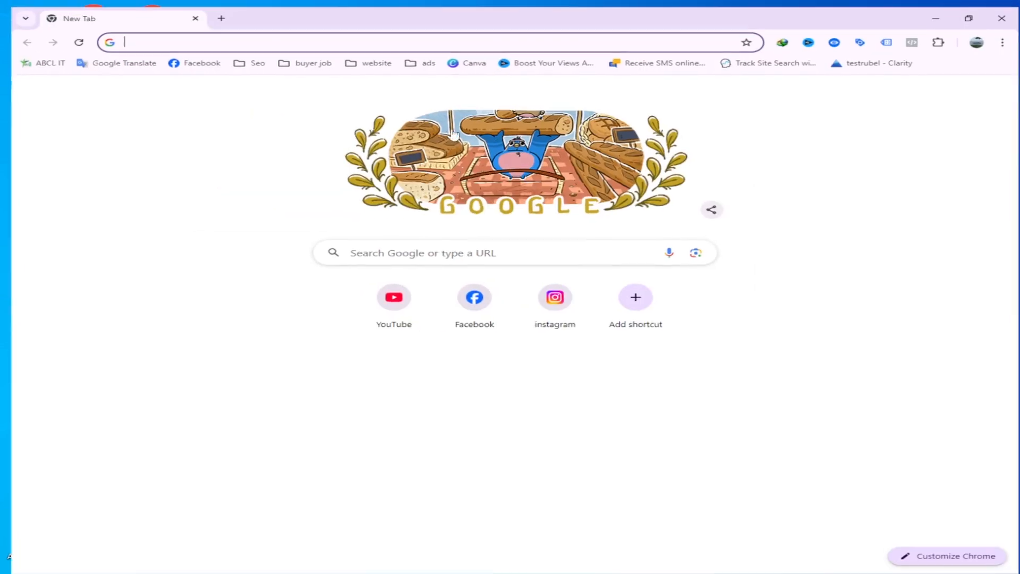
Step: Open ChatGPT from the saved SEO bookmarks, checking the website and ads bookmark folders first
{"action": "left_click", "coordinate": [371, 63]}
{"action": "left_click", "coordinate": [417, 44]}
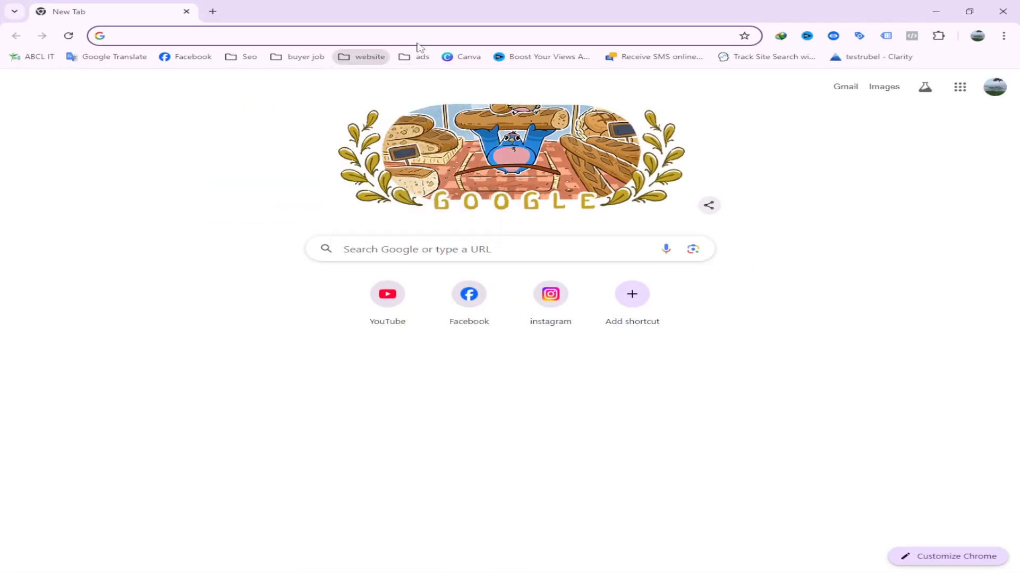
{"action": "left_click", "coordinate": [419, 55]}
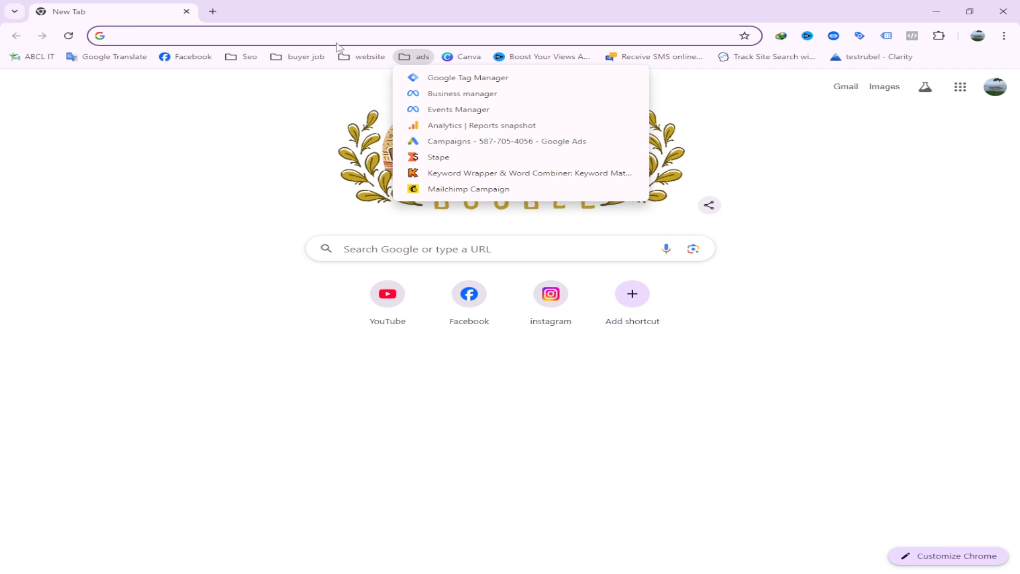
{"action": "mouse_move", "coordinate": [243, 56]}
{"action": "left_click", "coordinate": [255, 76]}
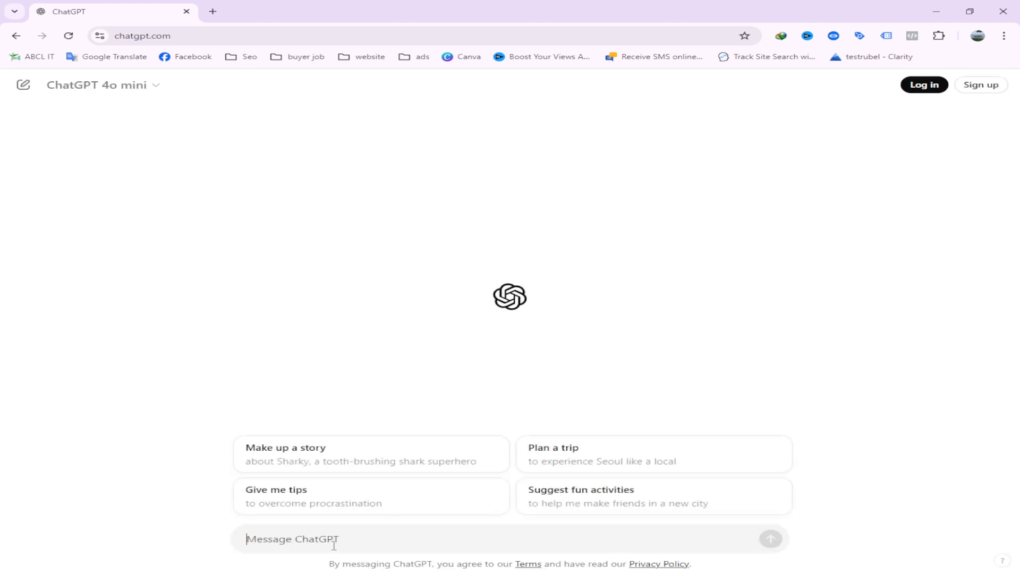
Step: Begin the ChatGPT message with "Channel Keywords:" and the copied keyword list, ending with blank lines below it
{"action": "type", "text": "Chane"}
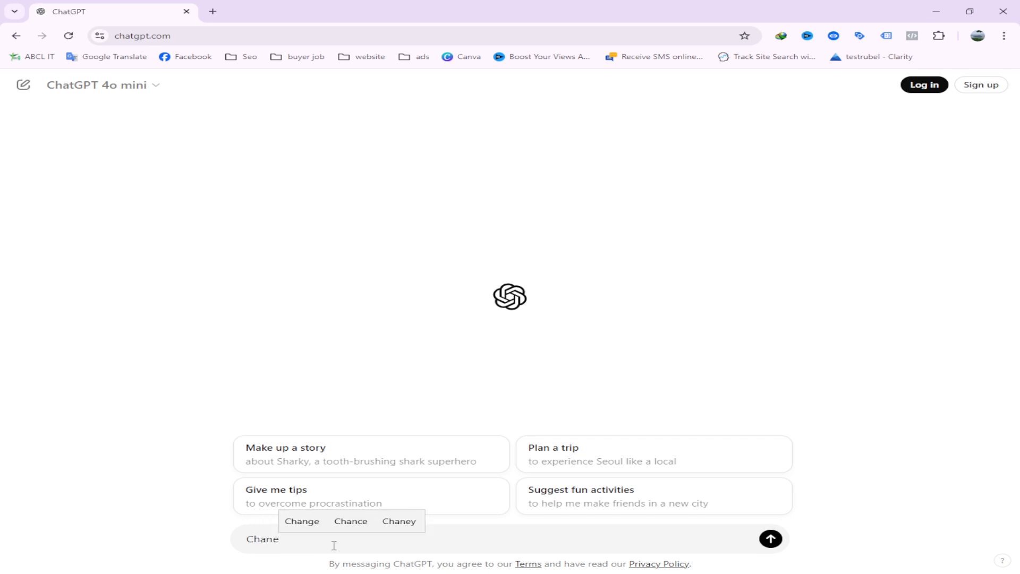
{"action": "key", "text": "BackSpace"}
{"action": "type", "text": "nel "}
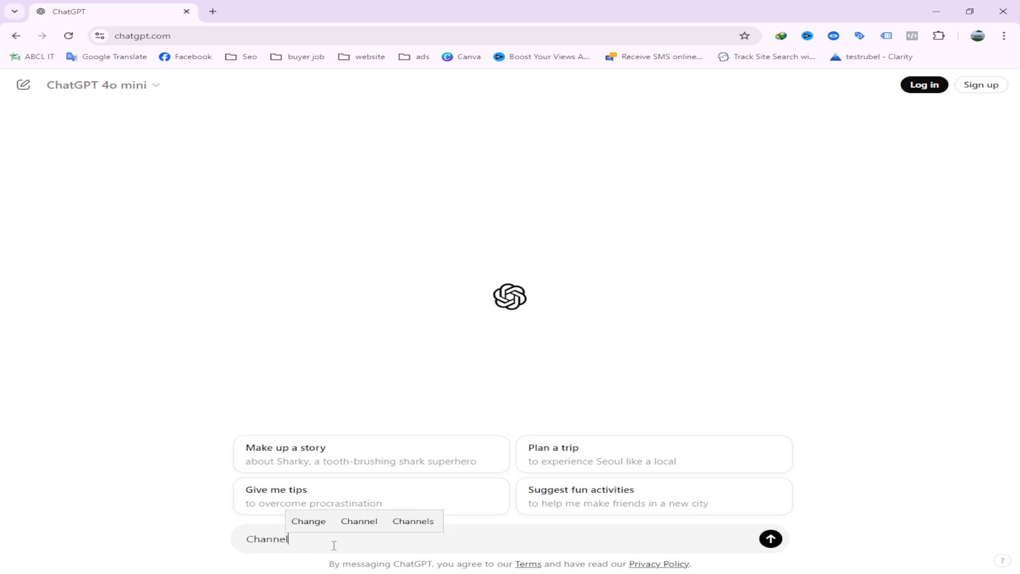
{"action": "type", "text": "Key"}
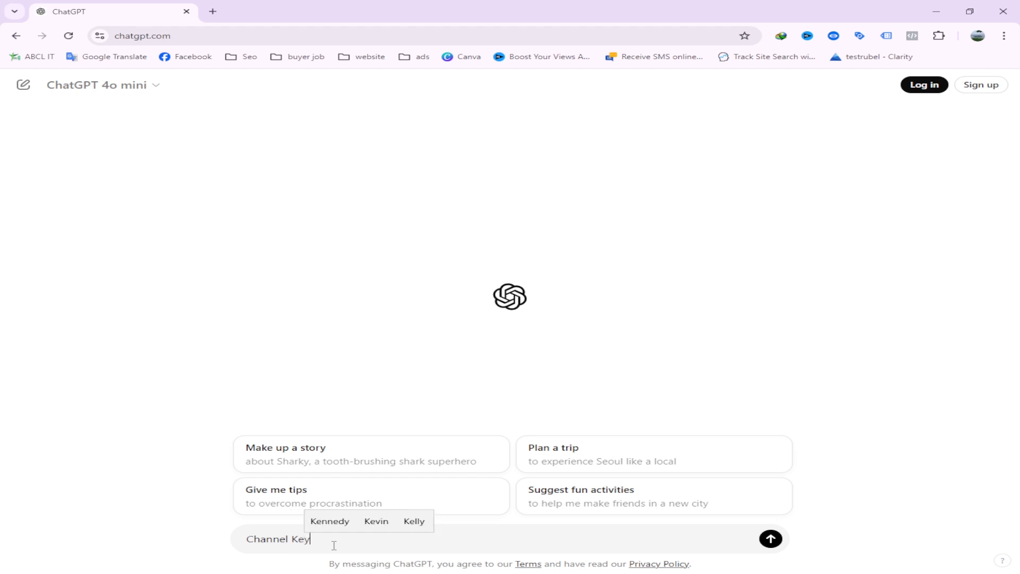
{"action": "type", "text": "words:"}
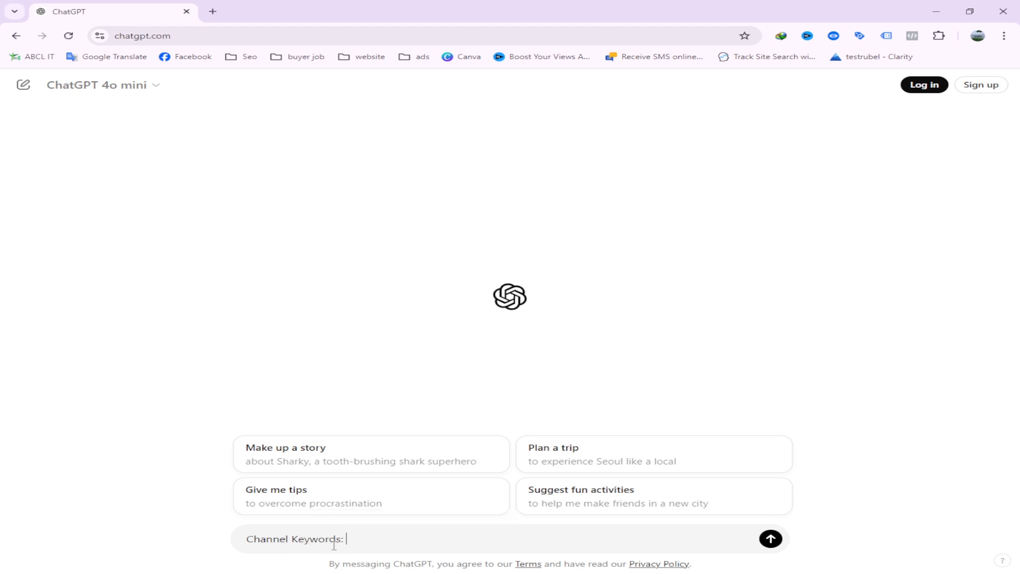
{"action": "type", "text": "Grow Marketing,Make Mony Online,Digital Marketing,YouTube Tutorial,Freelancing income,YouTube Marketing Tips,"}
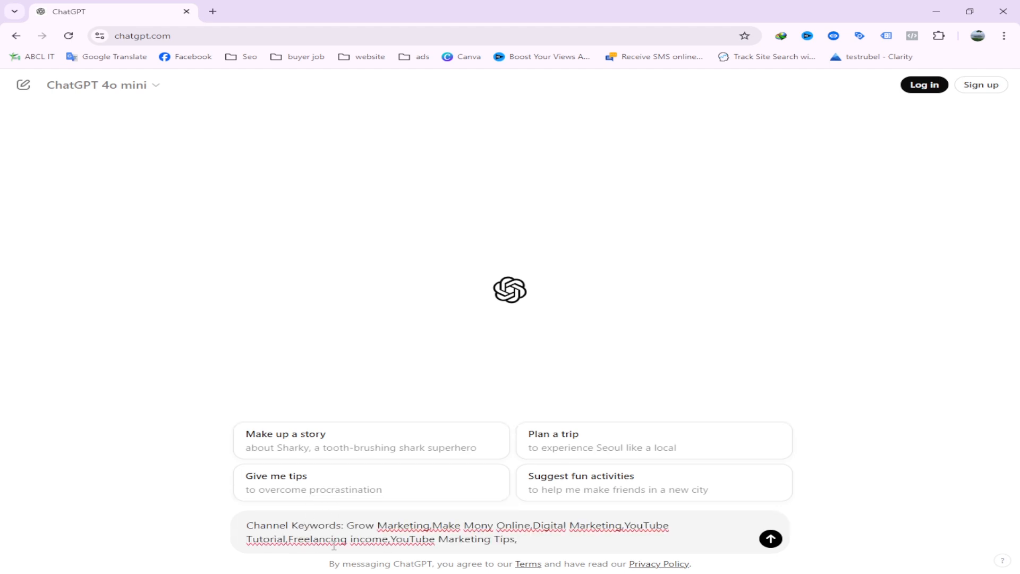
{"action": "key", "text": "shift+Return"}
{"action": "key", "text": "shift+Return"}
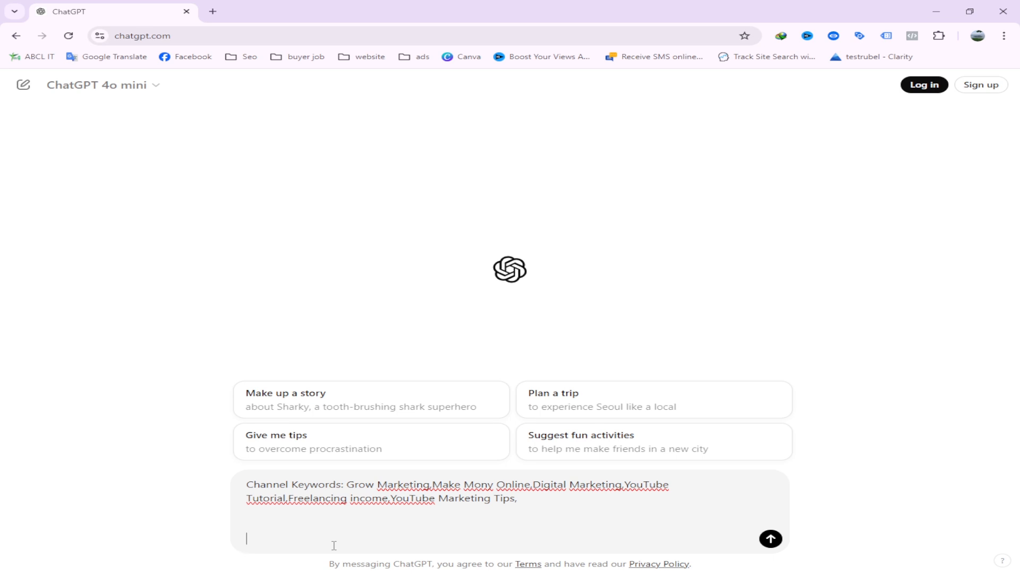
Step: Add the request "Write A youtube channel description" below the keyword list in the message
{"action": "type", "text": "Writ"}
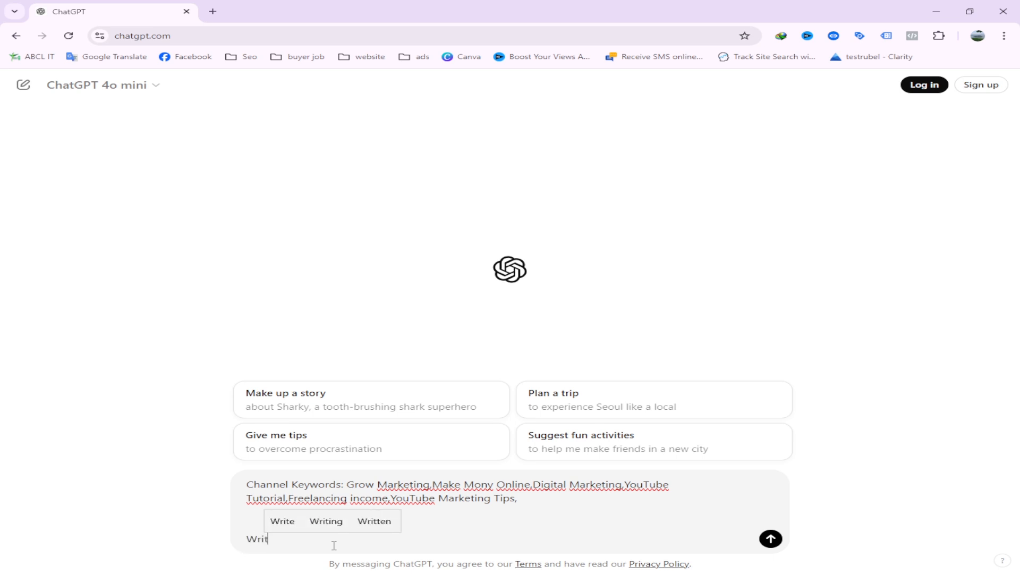
{"action": "type", "text": "e A "}
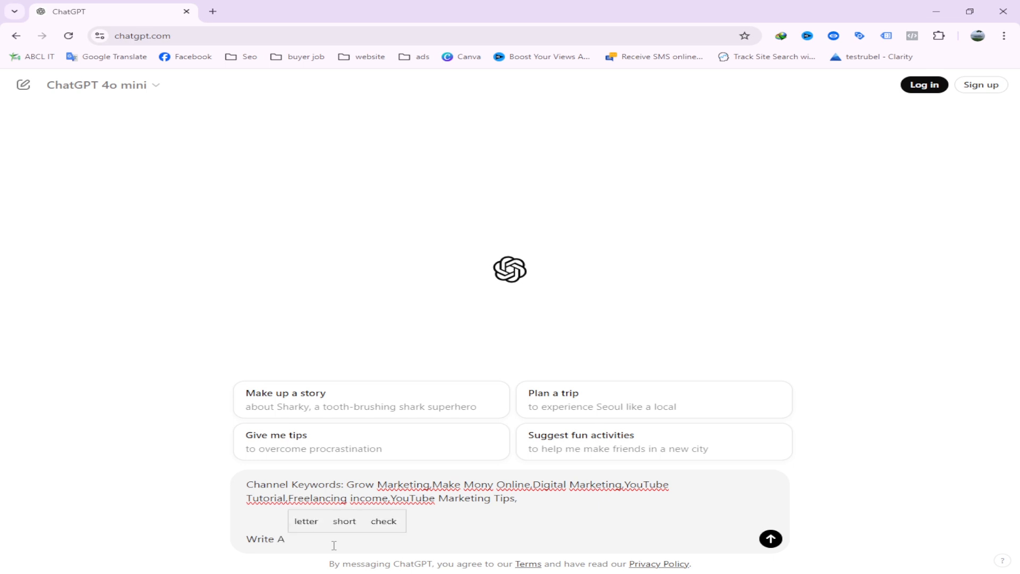
{"action": "type", "text": "youtube c"}
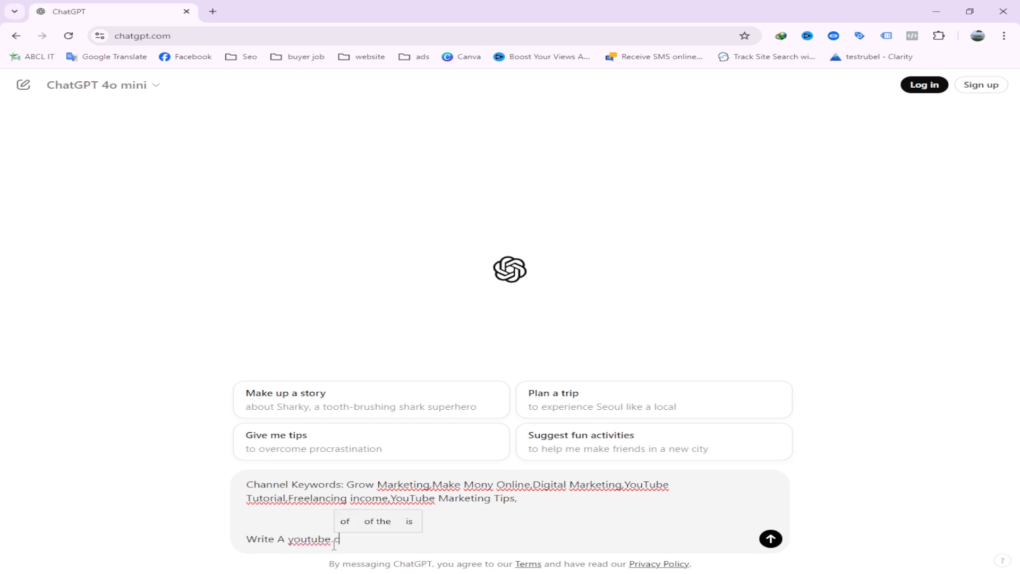
{"action": "type", "text": "hannel d"}
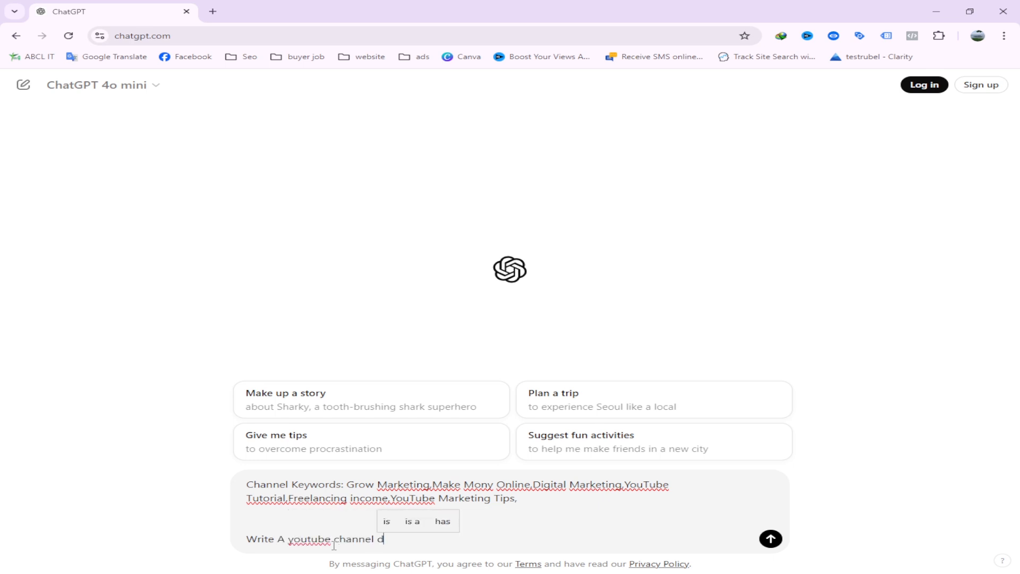
{"action": "type", "text": "esc"}
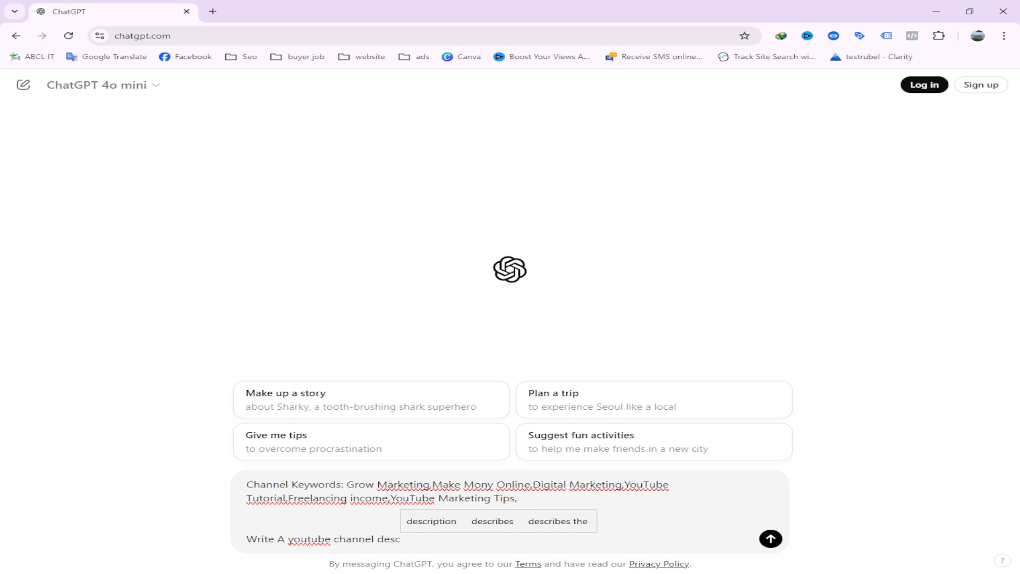
{"action": "left_click", "coordinate": [432, 522]}
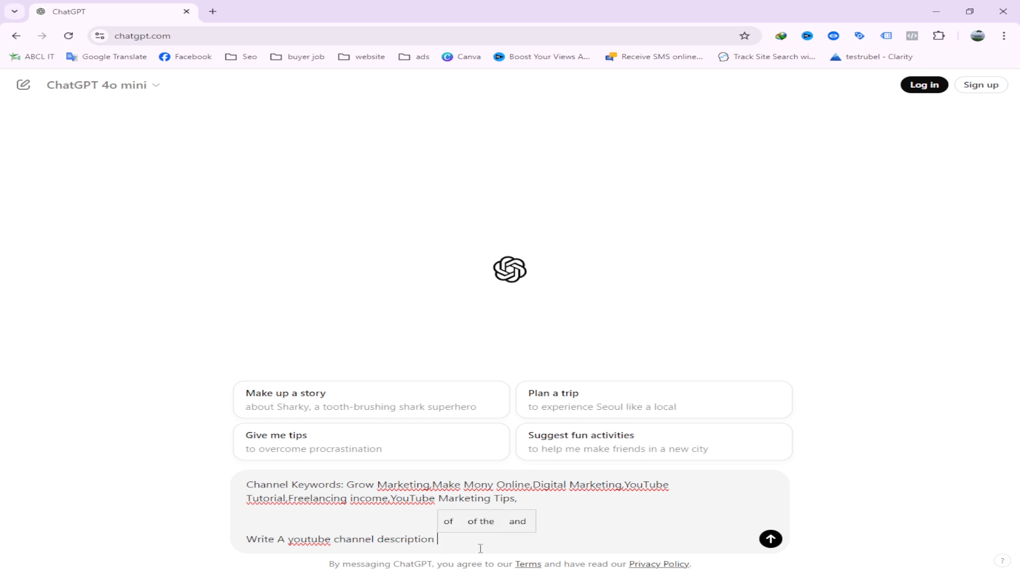
Step: Check the keyword label, keyword list and description request in the prompt, and send it to ChatGPT
{"action": "left_click_drag", "start_coordinate": [248, 484], "coordinate": [347, 486]}
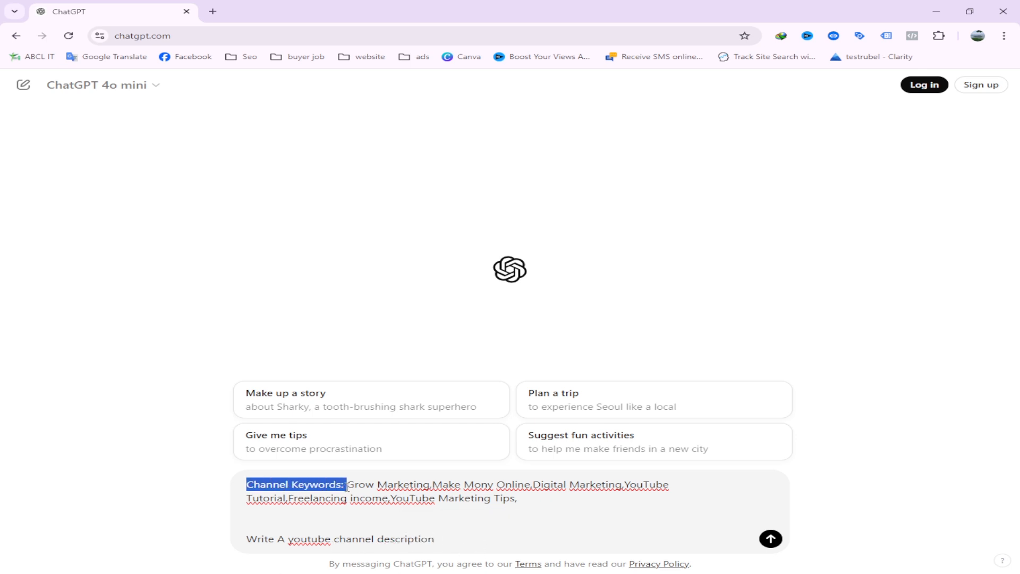
{"action": "left_click_drag", "start_coordinate": [523, 502], "coordinate": [350, 482]}
{"action": "left_click", "coordinate": [451, 539]}
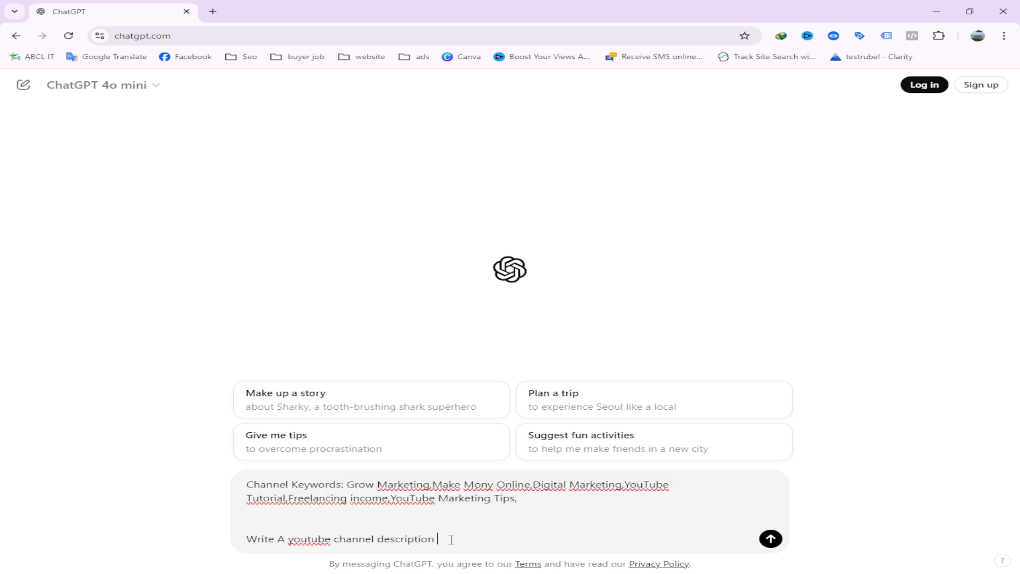
{"action": "left_click_drag", "start_coordinate": [256, 541], "coordinate": [512, 559]}
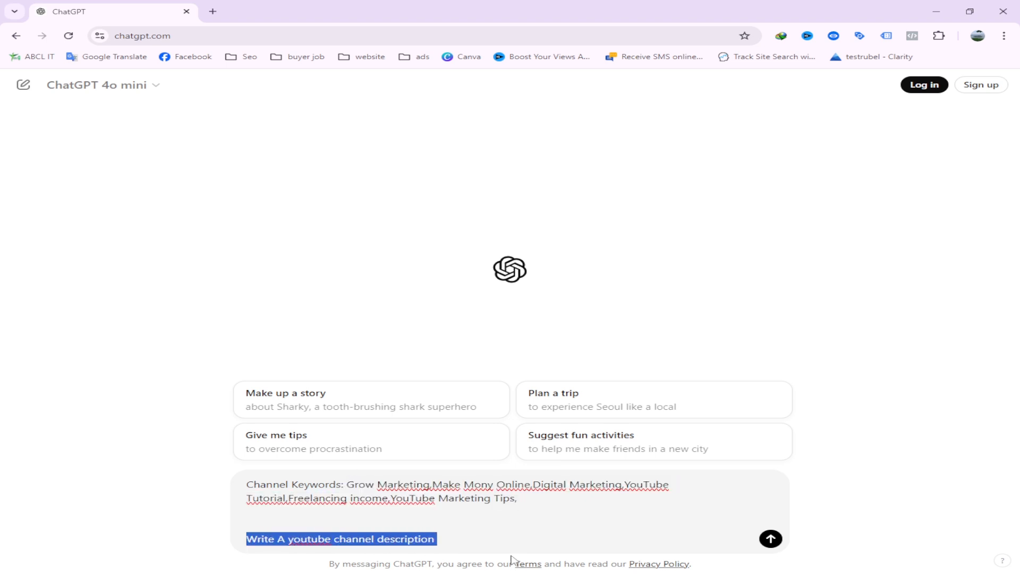
{"action": "left_click", "coordinate": [469, 547]}
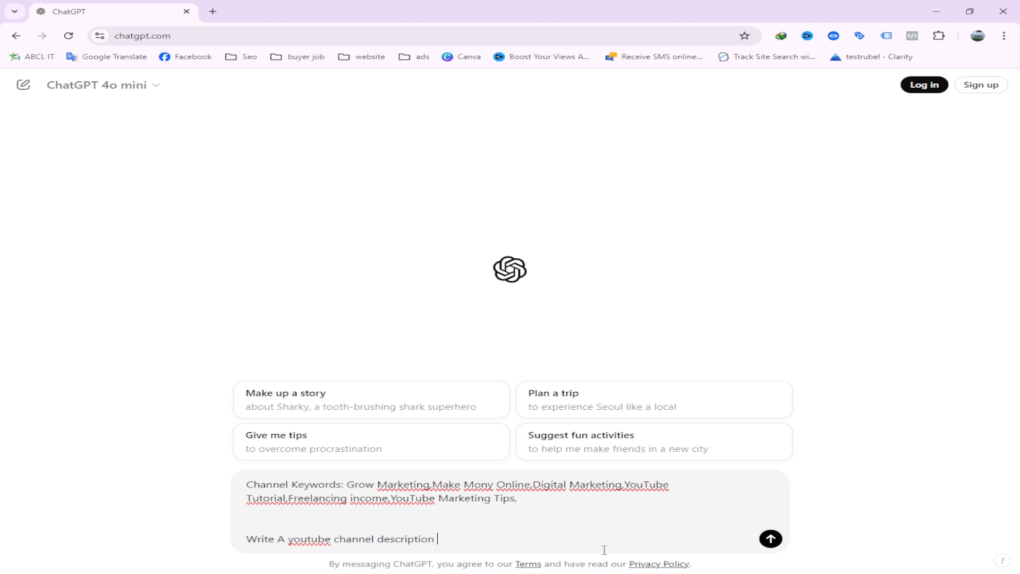
{"action": "left_click", "coordinate": [770, 539]}
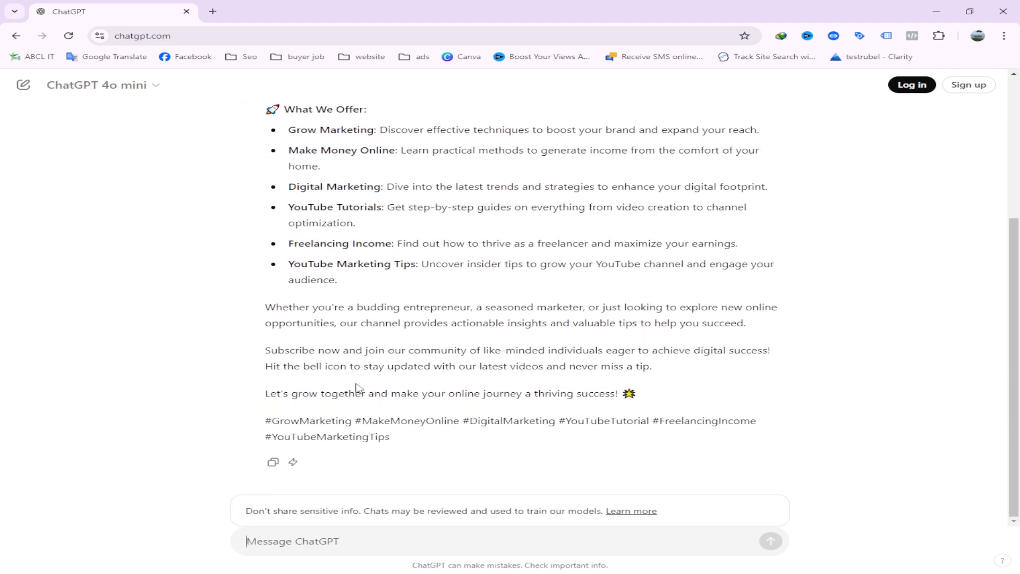
Step: Review the generated channel description from its opening question to the closing line above the hashtags
{"action": "scroll", "coordinate": [322, 368], "scroll_direction": "up", "scroll_amount": 3}
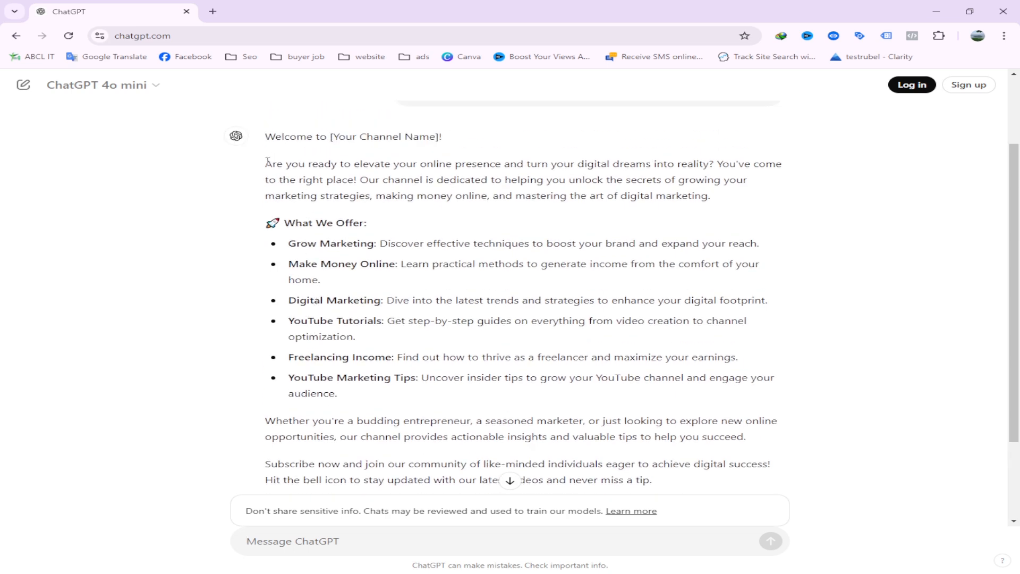
{"action": "left_click_drag", "start_coordinate": [266, 161], "coordinate": [659, 398]}
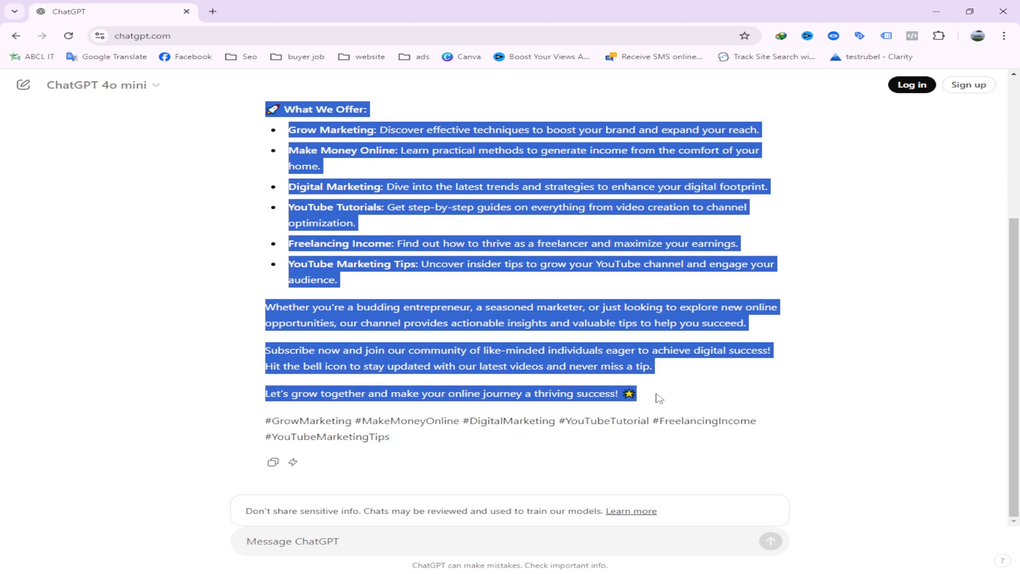
{"action": "scroll", "coordinate": [403, 334], "scroll_direction": "up", "scroll_amount": 2}
{"action": "scroll", "coordinate": [433, 319], "scroll_direction": "down", "scroll_amount": 2}
{"action": "scroll", "coordinate": [550, 367], "scroll_direction": "up", "scroll_amount": 3}
{"action": "left_click", "coordinate": [311, 177]}
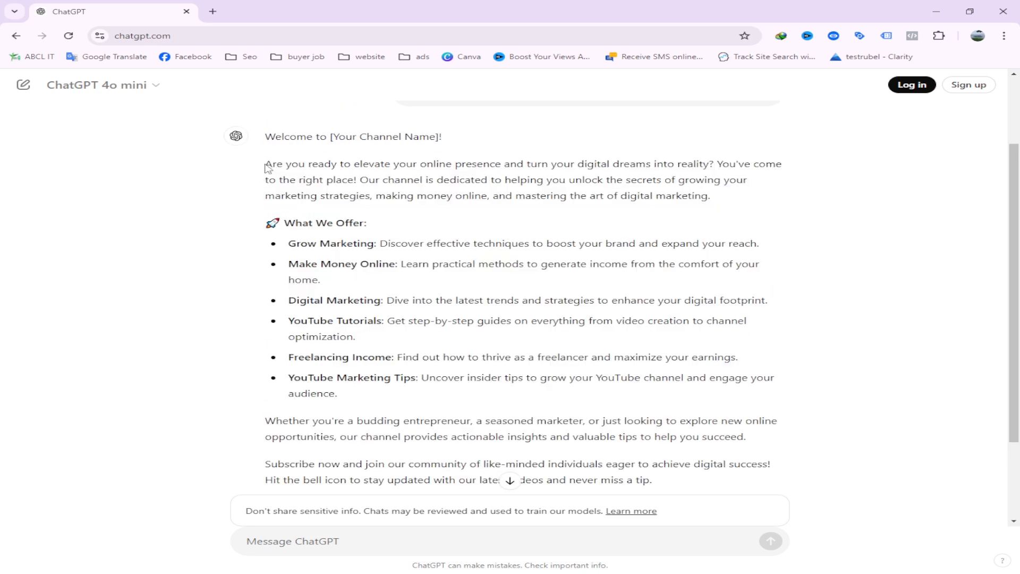
Step: Copy the generated description from "Are you ready" through "thriving success!", leaving out the welcome line and the hashtags
{"action": "left_click_drag", "start_coordinate": [266, 166], "coordinate": [611, 388]}
{"action": "right_click", "coordinate": [565, 393]}
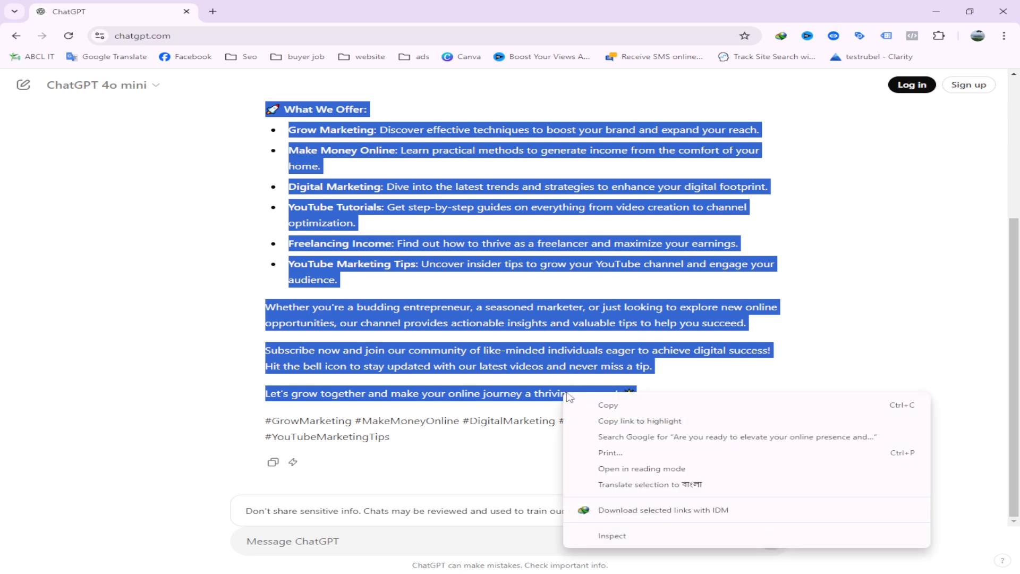
{"action": "left_click", "coordinate": [585, 403]}
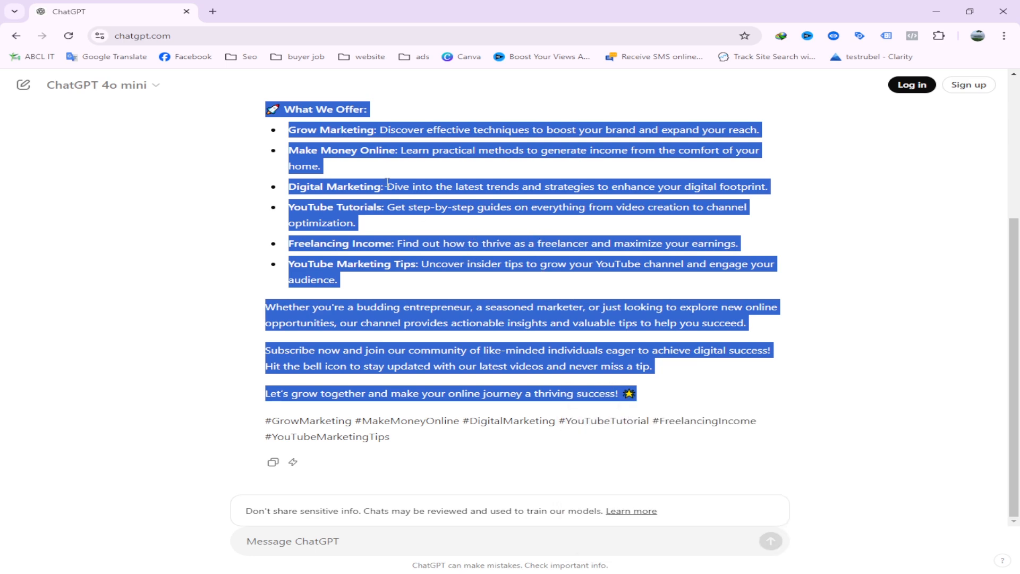
{"action": "scroll", "coordinate": [363, 223], "scroll_direction": "up", "scroll_amount": 1}
{"action": "left_click", "coordinate": [265, 123]}
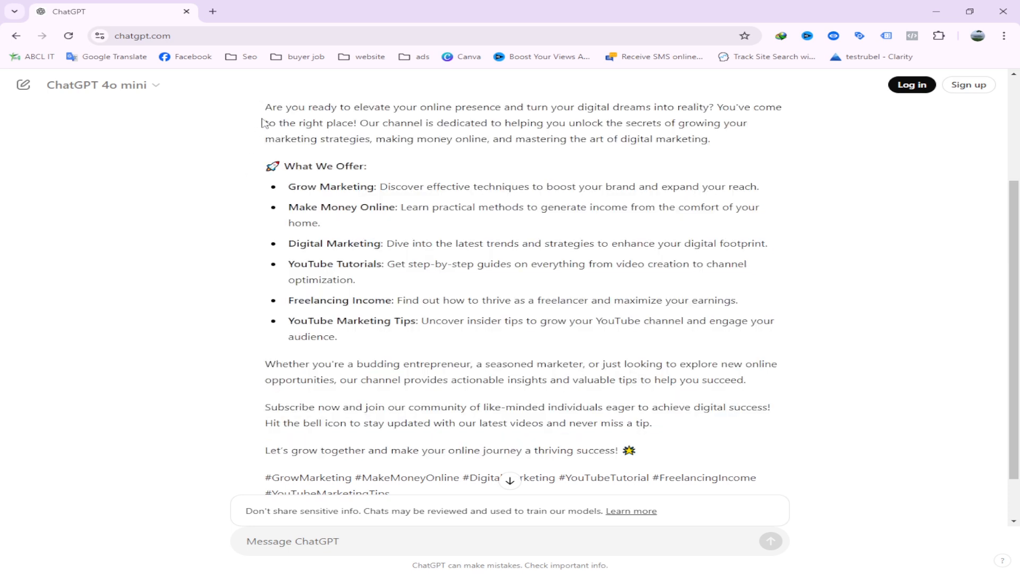
{"action": "left_click_drag", "start_coordinate": [267, 109], "coordinate": [640, 451]}
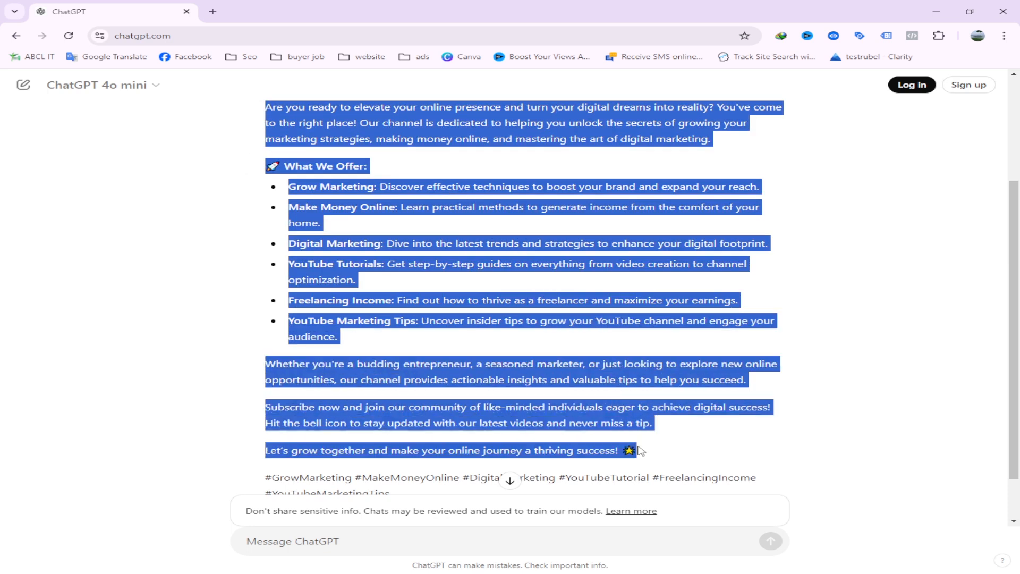
{"action": "right_click", "coordinate": [614, 449]}
{"action": "left_click", "coordinate": [659, 304]}
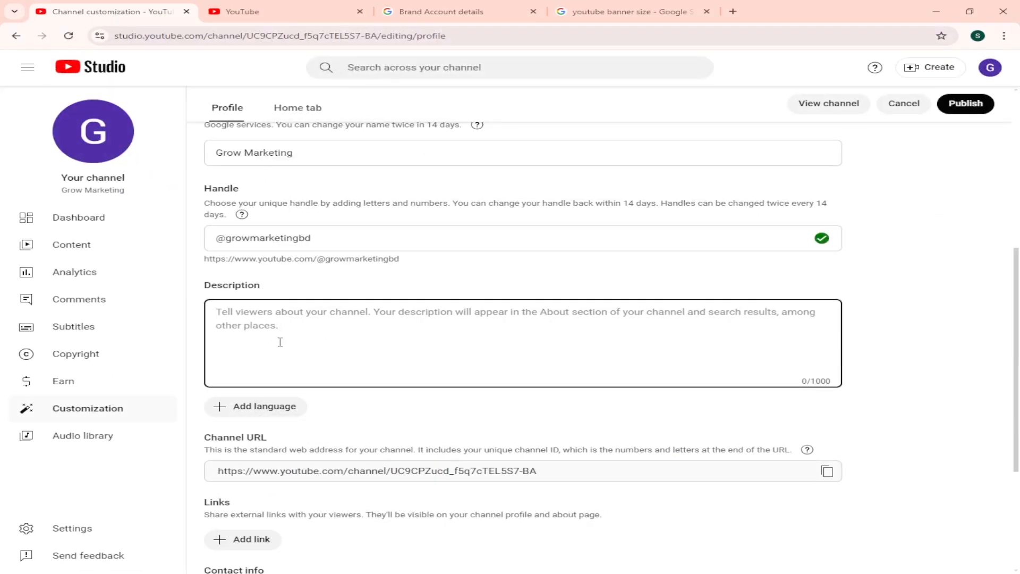
Step: Switch to YouTube Studio, paste the copied text into the channel's Description field and look it over
{"action": "right_click", "coordinate": [277, 340]}
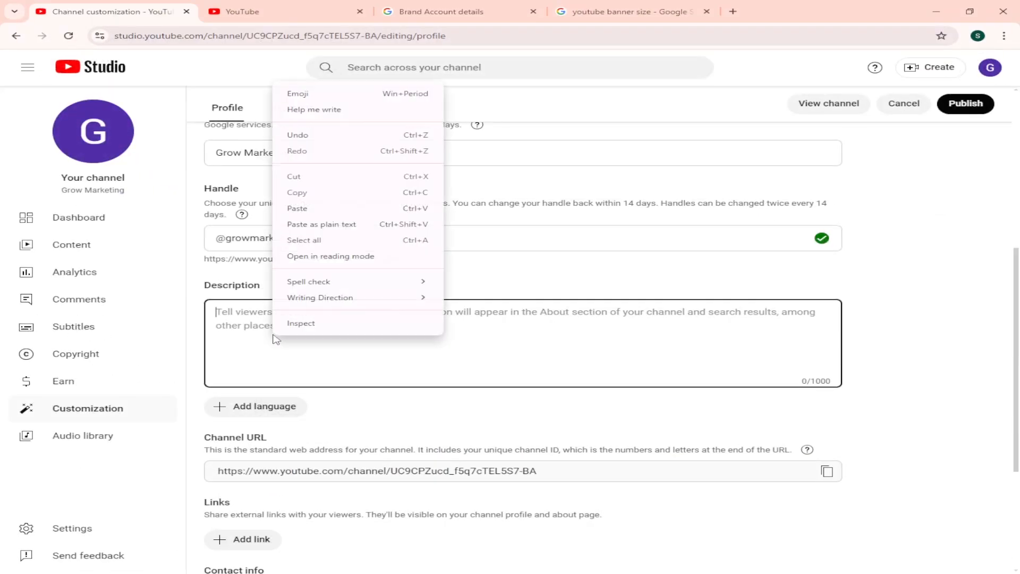
{"action": "left_click", "coordinate": [349, 208]}
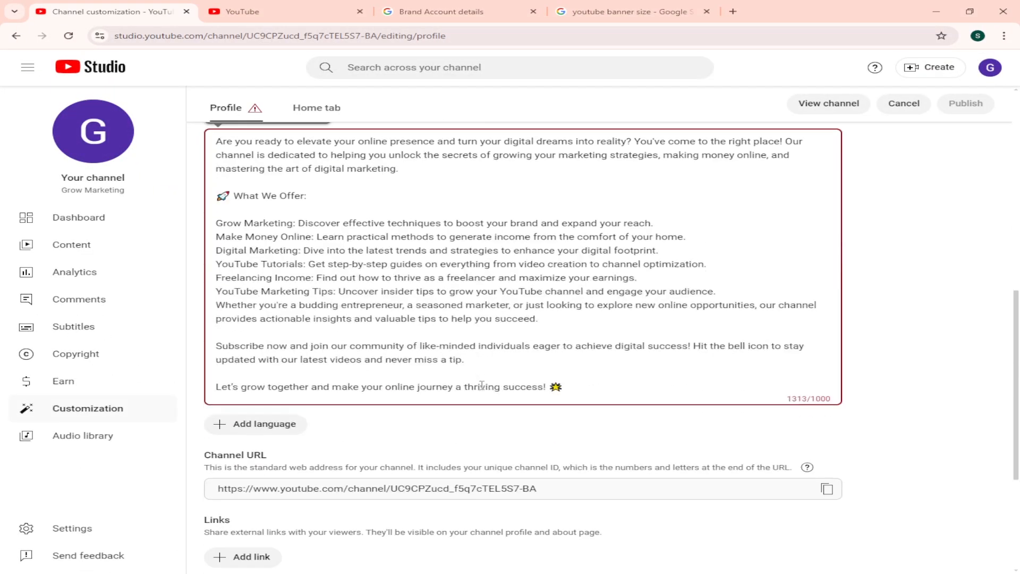
{"action": "left_click", "coordinate": [914, 355]}
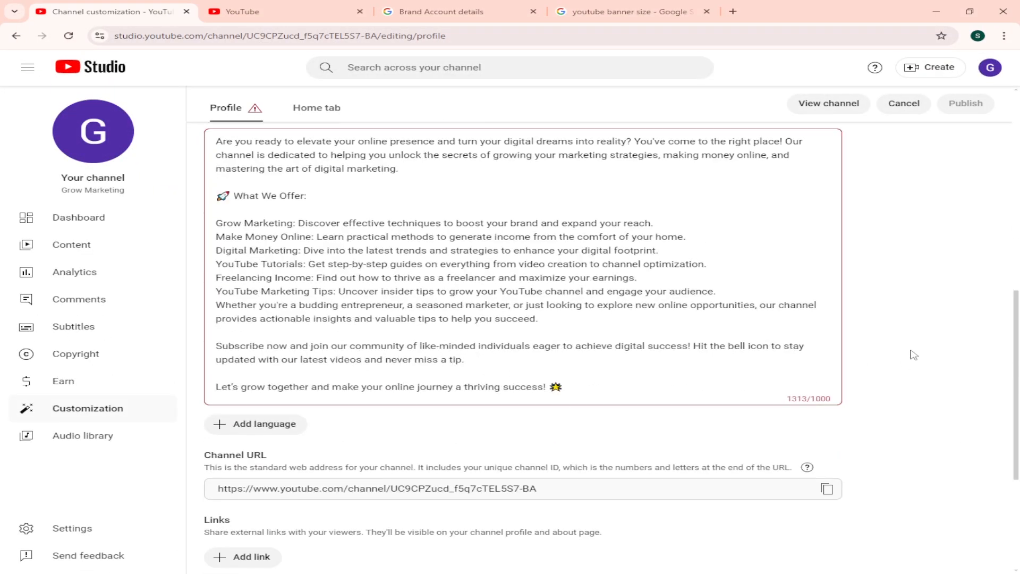
{"action": "scroll", "coordinate": [415, 362], "scroll_direction": "up", "scroll_amount": 2}
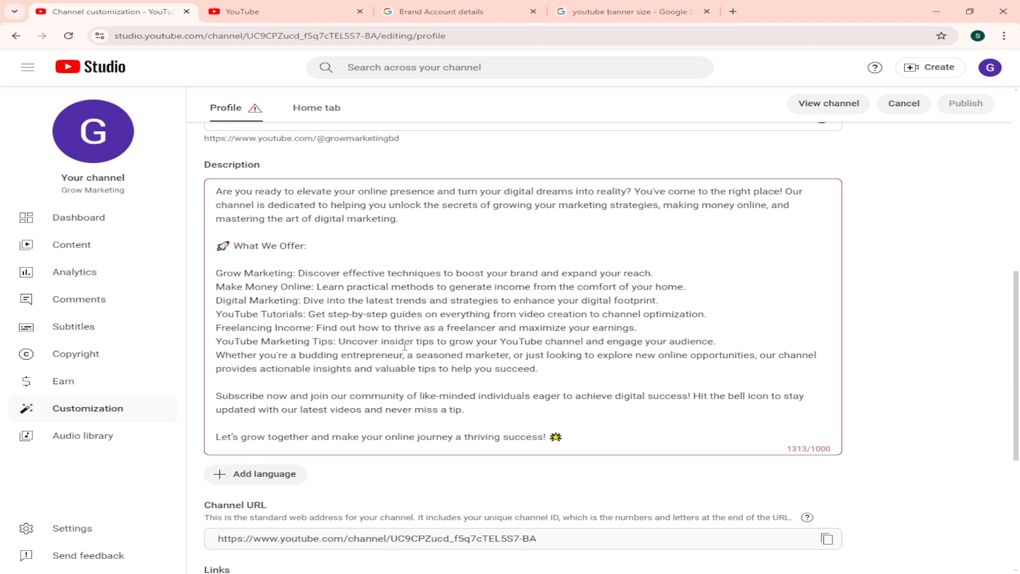
{"action": "scroll", "coordinate": [707, 412], "scroll_direction": "down", "scroll_amount": 2}
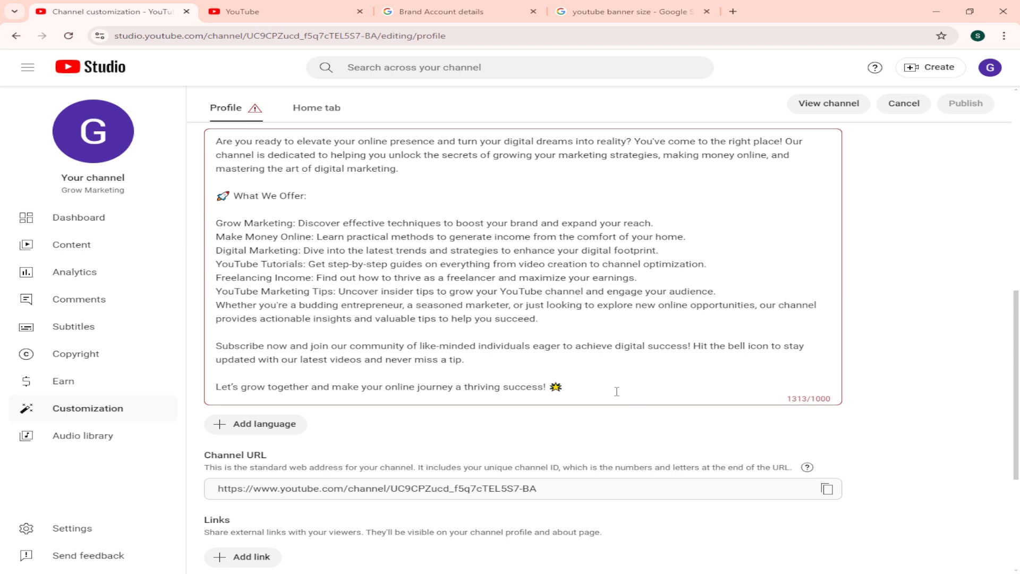
Step: Delete the "Subscribe now" and "Let's grow together" paragraphs and the leftover blank line from the description's end
{"action": "left_click_drag", "start_coordinate": [617, 392], "coordinate": [217, 350]}
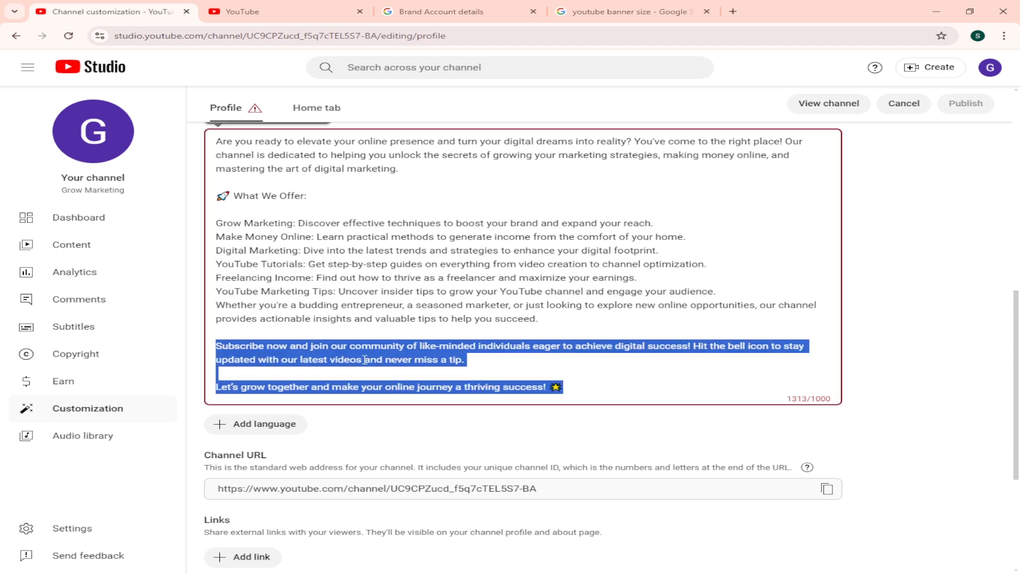
{"action": "key", "text": "BackSpace"}
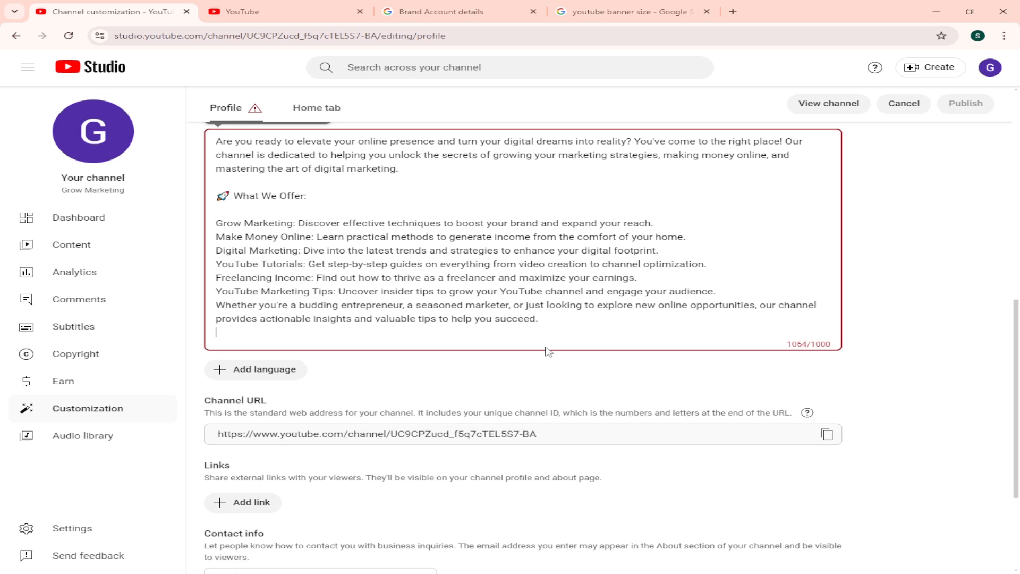
{"action": "key", "text": "BackSpace"}
Step: Delete the "YouTube Marketing Tips" line and the "Whether you're a budding entrepreneur" paragraph from the description's end
{"action": "left_click_drag", "start_coordinate": [559, 320], "coordinate": [217, 292]}
{"action": "key", "text": "ctrl+a"}
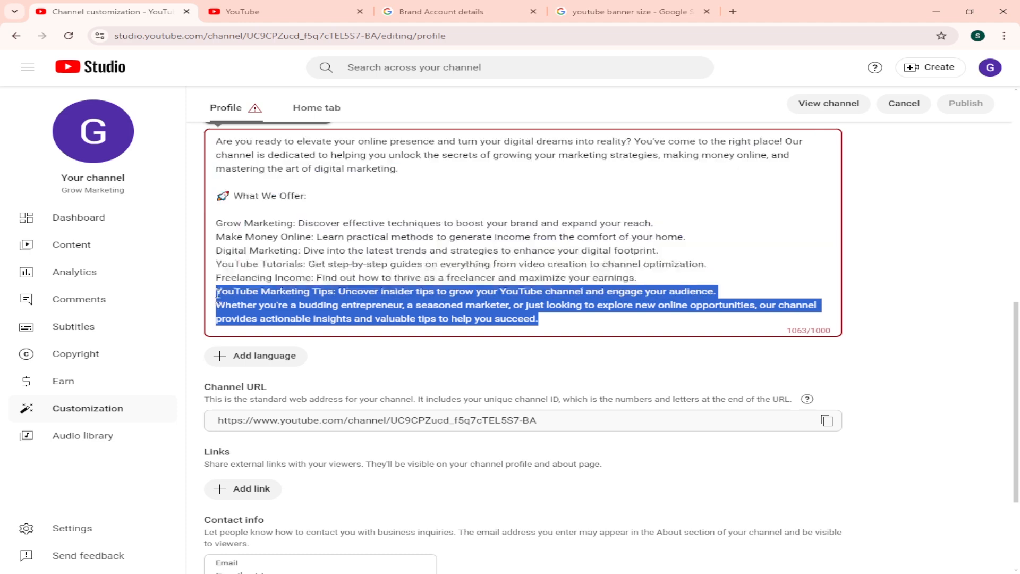
{"action": "key", "text": "BackSpace"}
{"action": "key", "text": "BackSpace"}
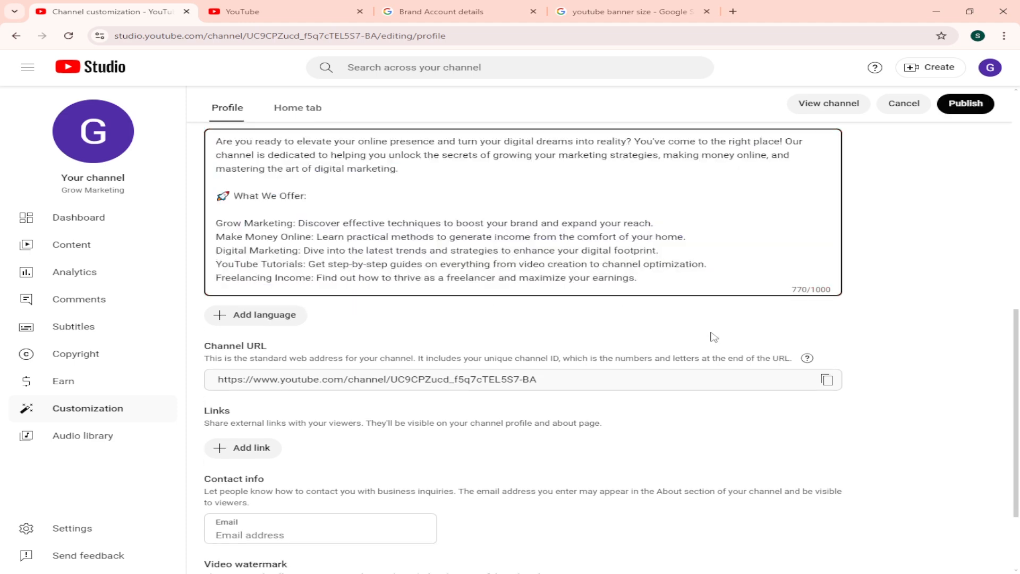
{"action": "left_click", "coordinate": [933, 317]}
Step: Look over the channel's picture, name, handle and the full text of the shortened description
{"action": "scroll", "coordinate": [334, 307], "scroll_direction": "up", "scroll_amount": 2}
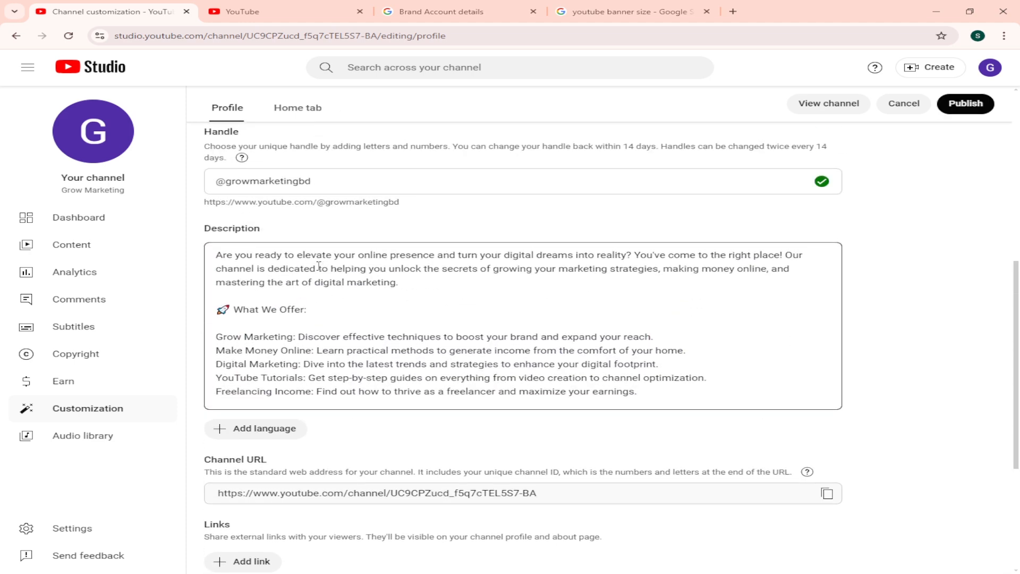
{"action": "scroll", "coordinate": [399, 291], "scroll_direction": "up", "scroll_amount": 5}
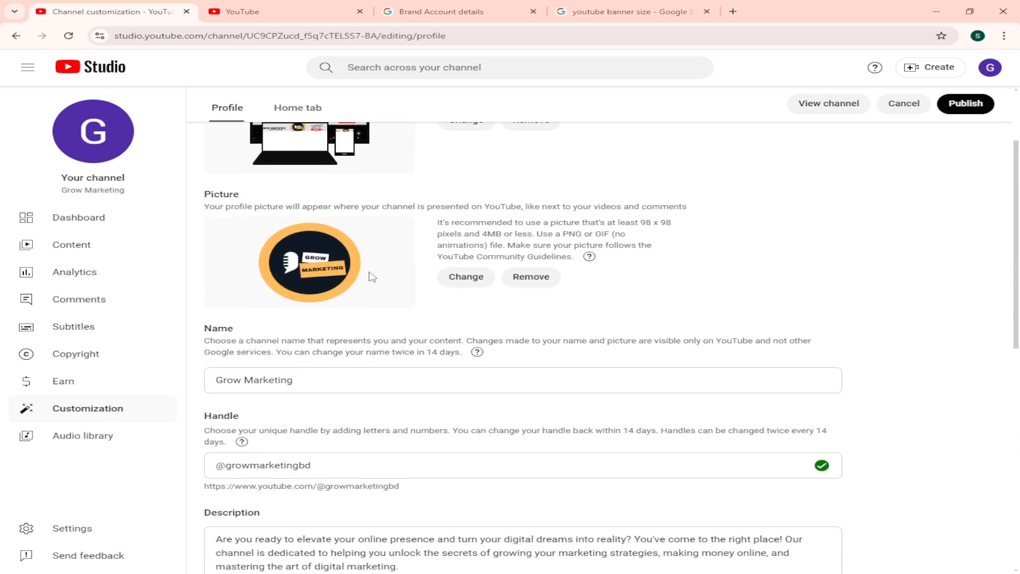
{"action": "scroll", "coordinate": [372, 276], "scroll_direction": "up", "scroll_amount": 2}
{"action": "scroll", "coordinate": [394, 292], "scroll_direction": "down", "scroll_amount": 6}
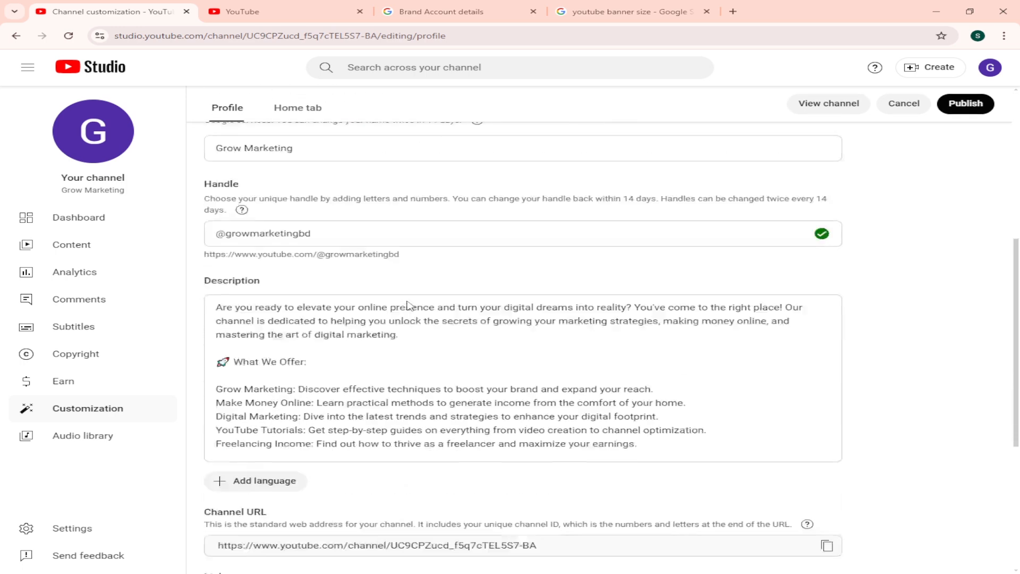
{"action": "scroll", "coordinate": [408, 306], "scroll_direction": "down", "scroll_amount": 1}
{"action": "mouse_move", "coordinate": [217, 257]}
{"action": "left_mouse_down"}
{"action": "mouse_move", "coordinate": [653, 362]}
{"action": "mouse_move", "coordinate": [661, 399]}
{"action": "mouse_move", "coordinate": [794, 256]}
{"action": "mouse_move", "coordinate": [210, 254]}
{"action": "left_mouse_up"}
{"action": "left_click", "coordinate": [661, 395]}
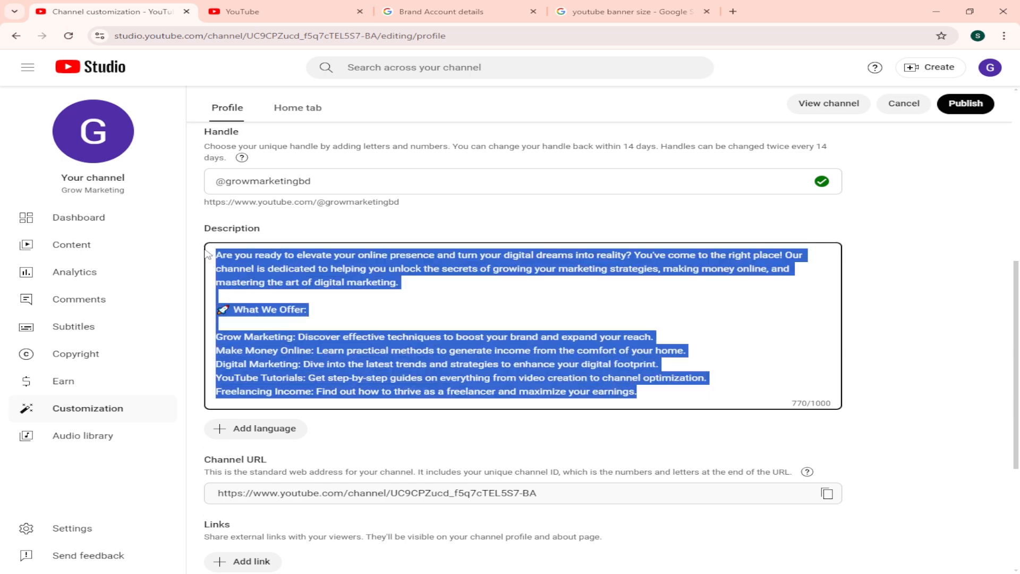
{"action": "left_click", "coordinate": [235, 266]}
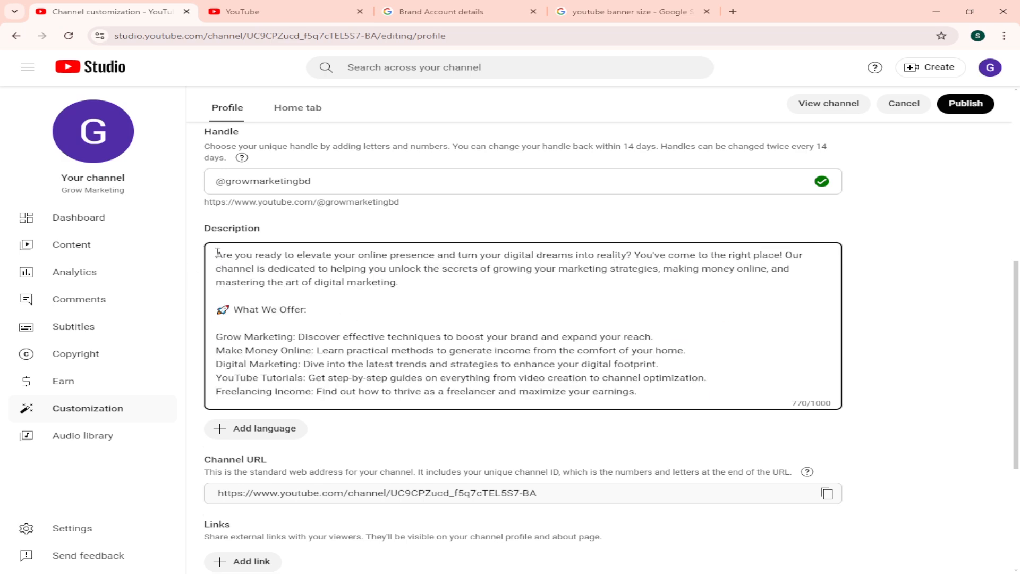
Step: Insert "WELCOME tO mY Grow Marketing channel" and a blank line above the description's opening question, reusing the channel name from the Name field
{"action": "left_click", "coordinate": [217, 254]}
{"action": "key", "text": "Return"}
{"action": "key", "text": "Return"}
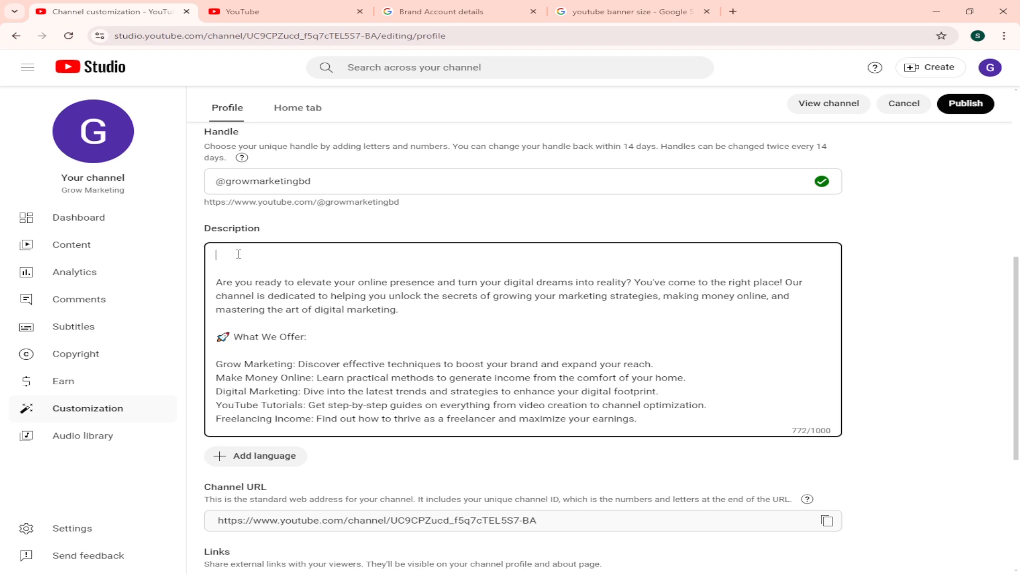
{"action": "scroll", "coordinate": [307, 393], "scroll_direction": "up", "scroll_amount": 2}
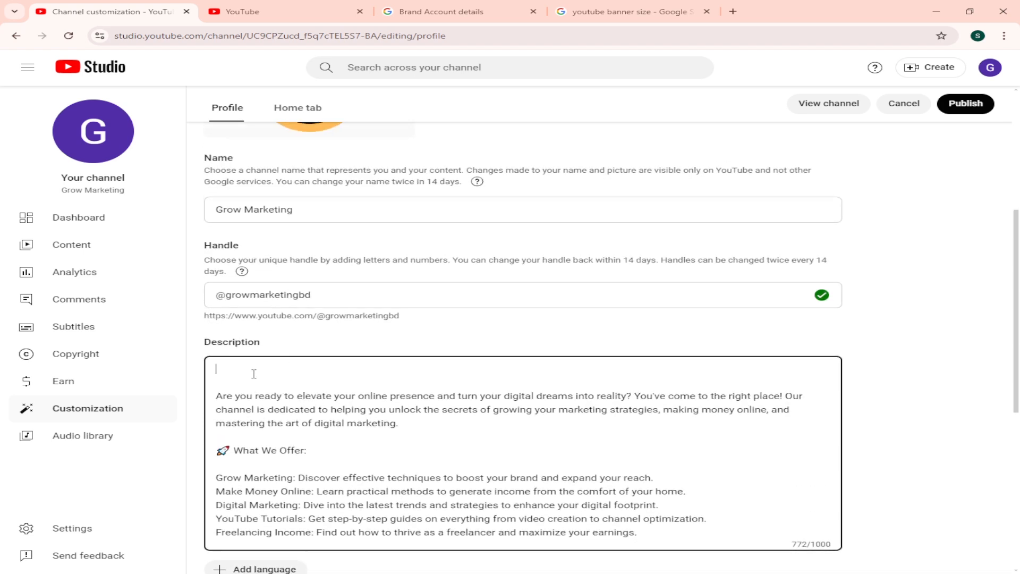
{"action": "type", "text": "WELCOME"}
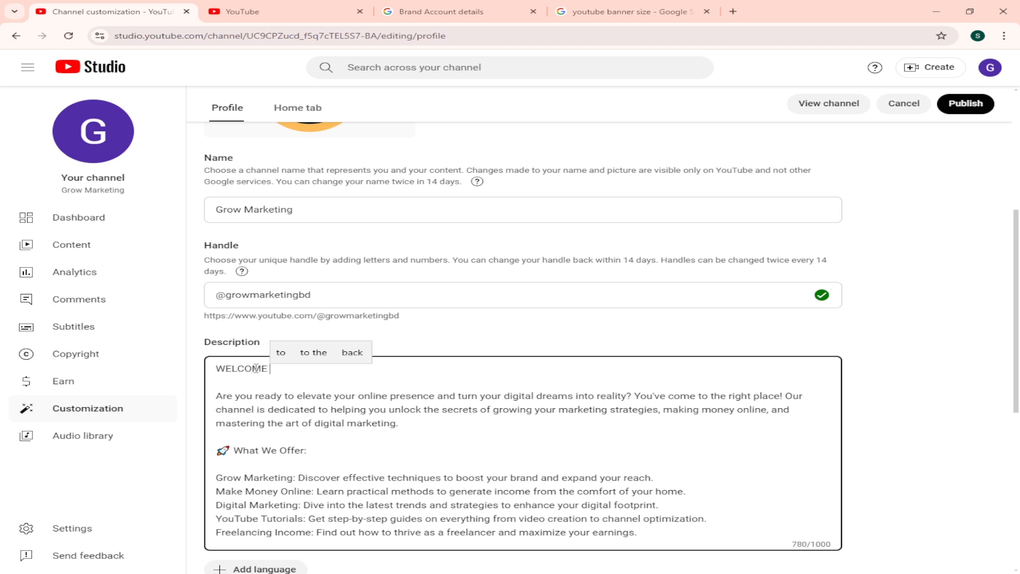
{"action": "type", "text": " tO "}
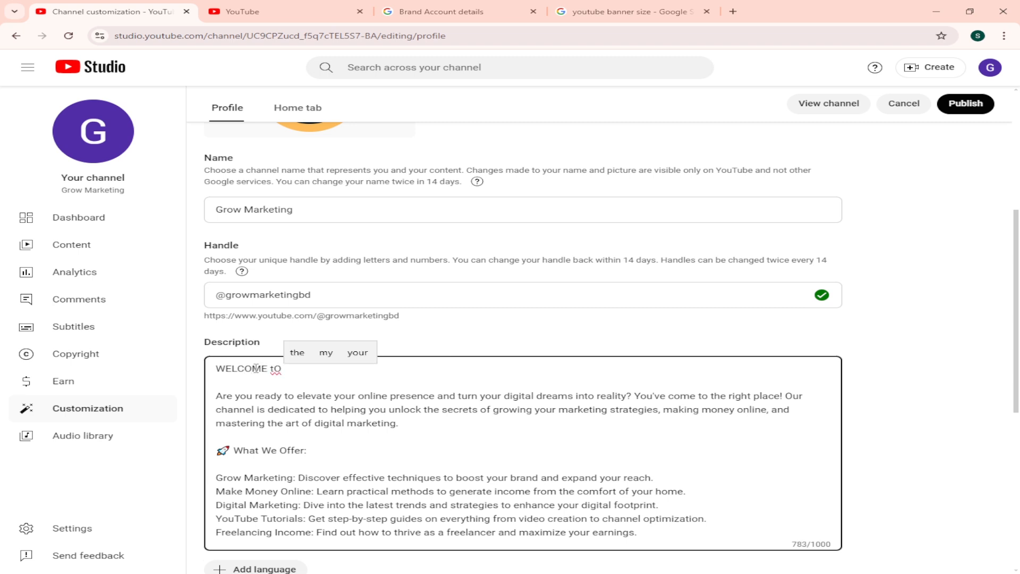
{"action": "type", "text": "mY"}
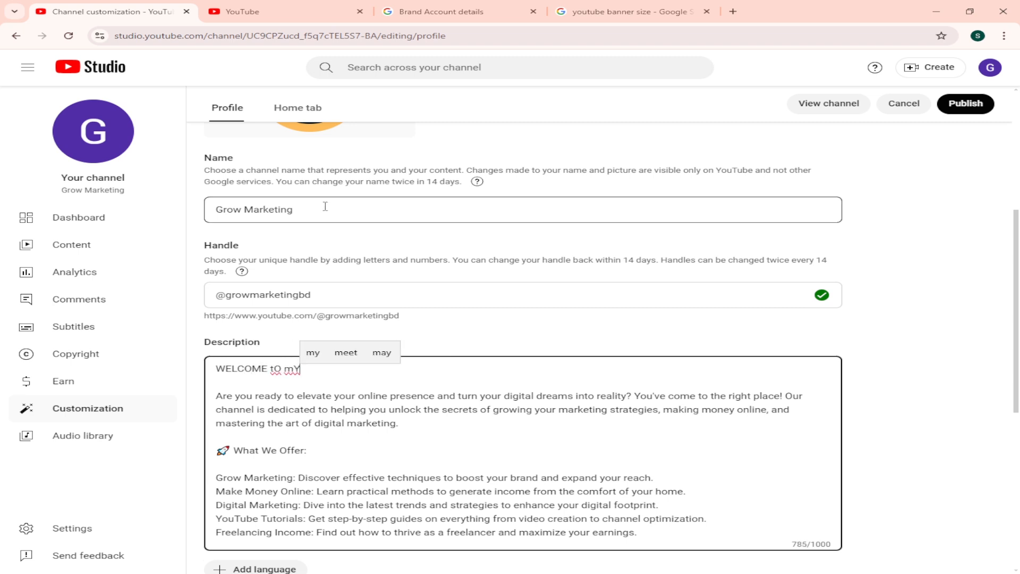
{"action": "triple_click", "coordinate": [322, 206]}
{"action": "key", "text": "ctrl+c"}
{"action": "left_click", "coordinate": [352, 366]}
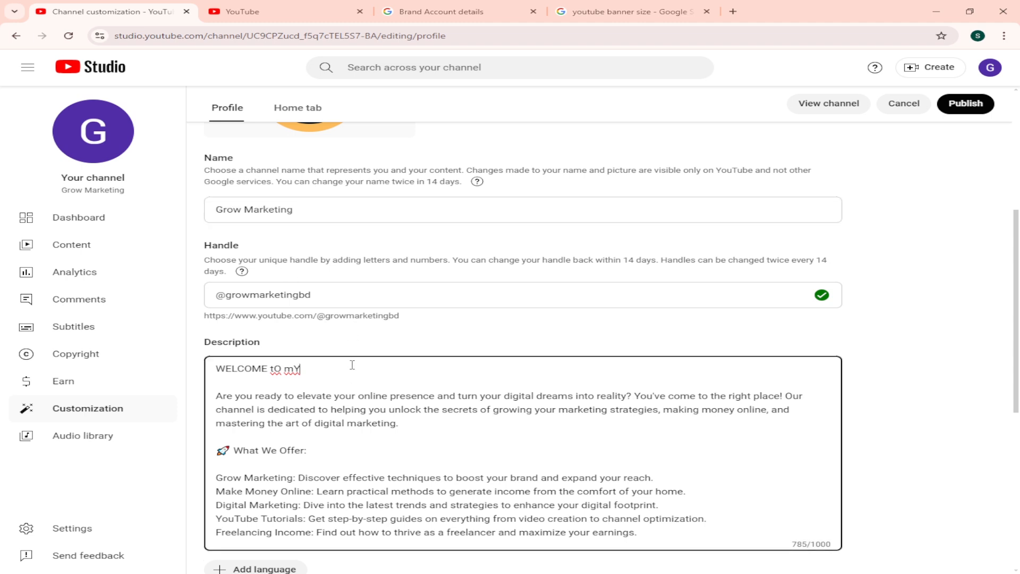
{"action": "key", "text": "ctrl+v"}
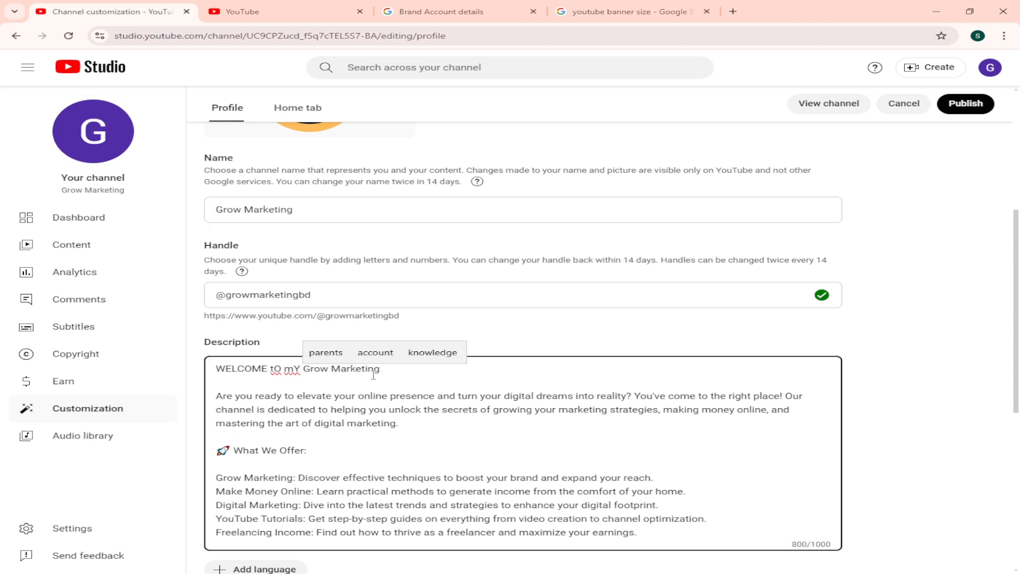
{"action": "type", "text": "cHANNEL"}
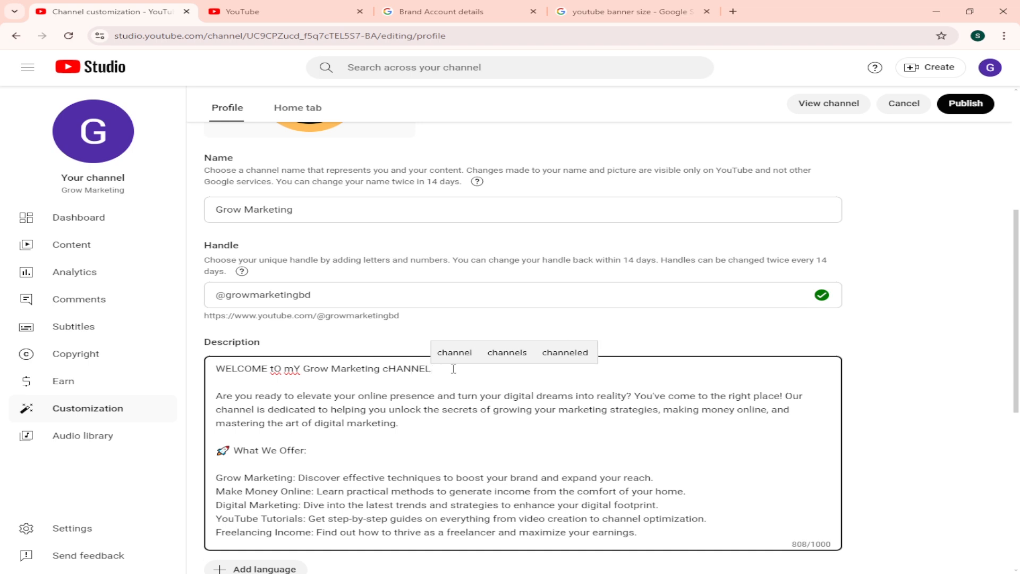
{"action": "left_click", "coordinate": [454, 352]}
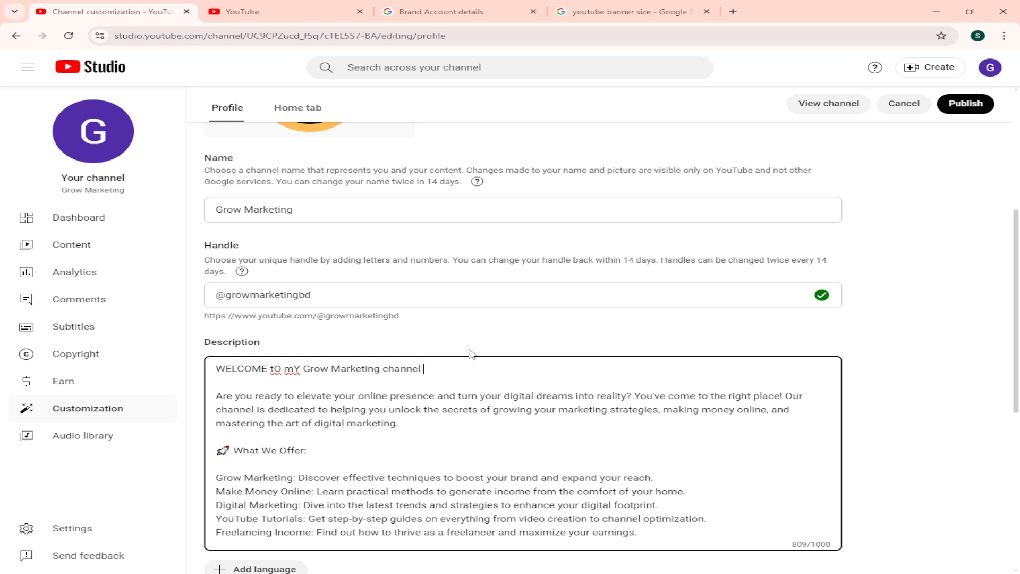
Step: Correct the welcome line's capitalization and end it with a period so it reads "Welcome to my Grow Marketing channel."
{"action": "left_click", "coordinate": [299, 368]}
{"action": "key", "text": "BackSpace"}
{"action": "type", "text": "y"}
{"action": "left_click", "coordinate": [281, 368]}
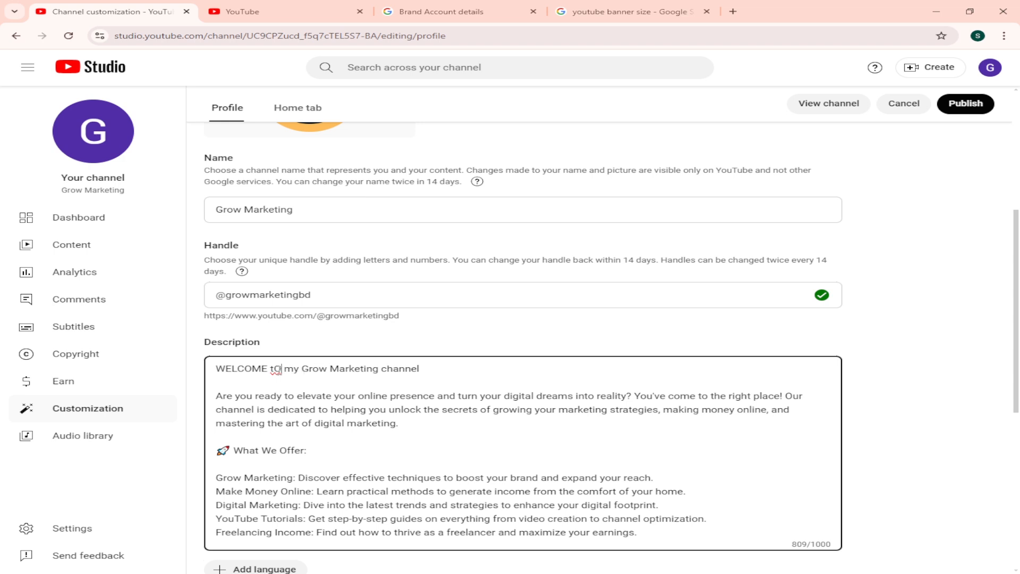
{"action": "key", "text": "BackSpace"}
{"action": "type", "text": "o"}
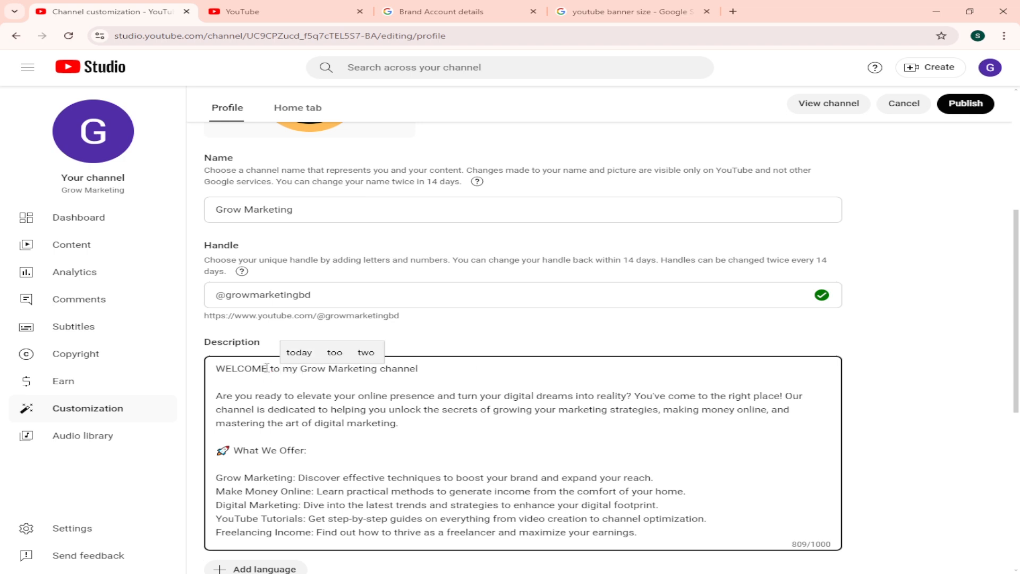
{"action": "left_click_drag", "start_coordinate": [267, 368], "coordinate": [210, 374]}
{"action": "type", "text": "Welco"}
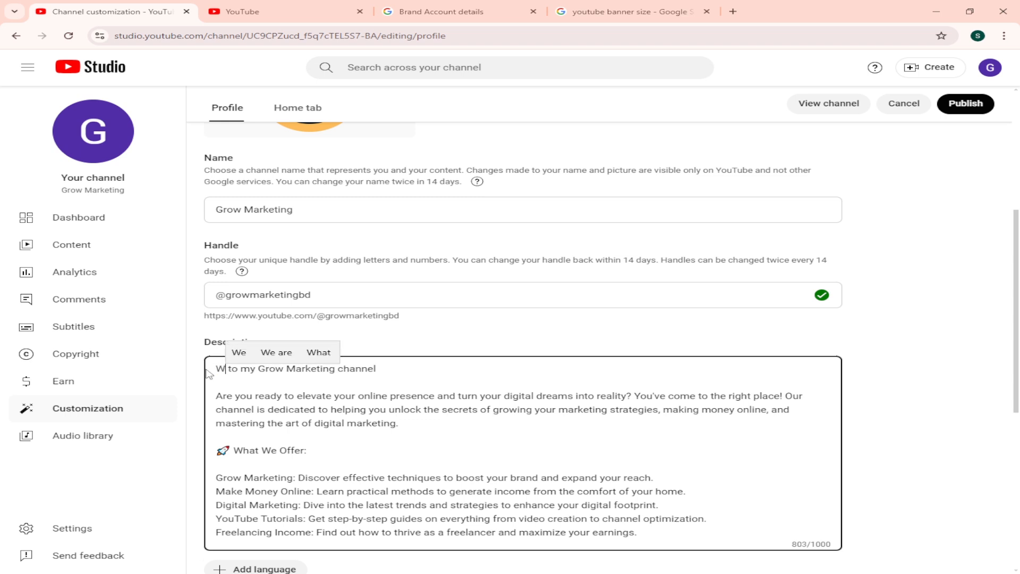
{"action": "type", "text": "me"}
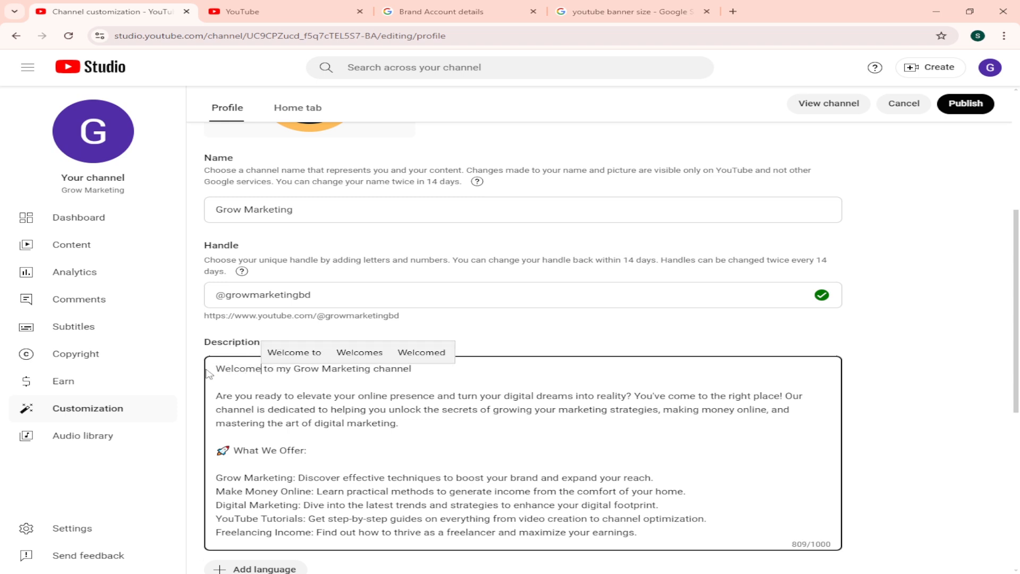
{"action": "left_click", "coordinate": [465, 380]}
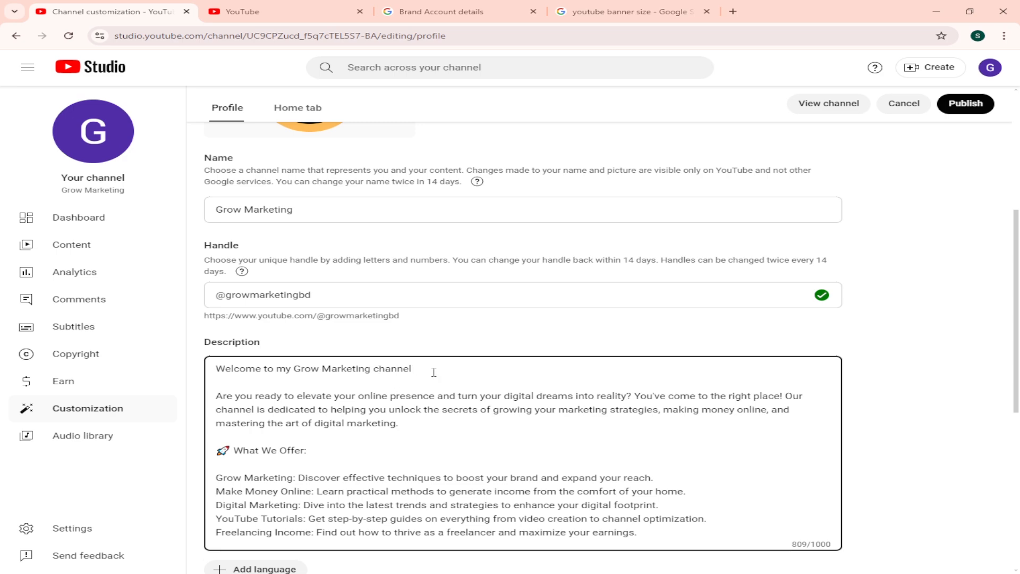
Step: Review the profile settings from the banner, picture and handle through the description to the contact email field
{"action": "scroll", "coordinate": [434, 372], "scroll_direction": "down", "scroll_amount": 3}
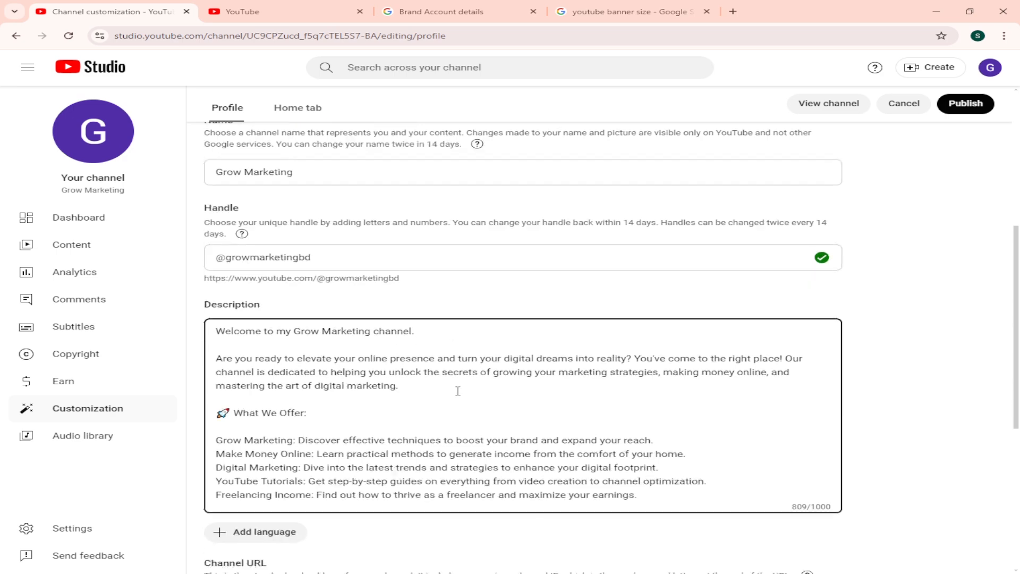
{"action": "scroll", "coordinate": [319, 279], "scroll_direction": "up", "scroll_amount": 2}
{"action": "scroll", "coordinate": [327, 319], "scroll_direction": "up", "scroll_amount": 3}
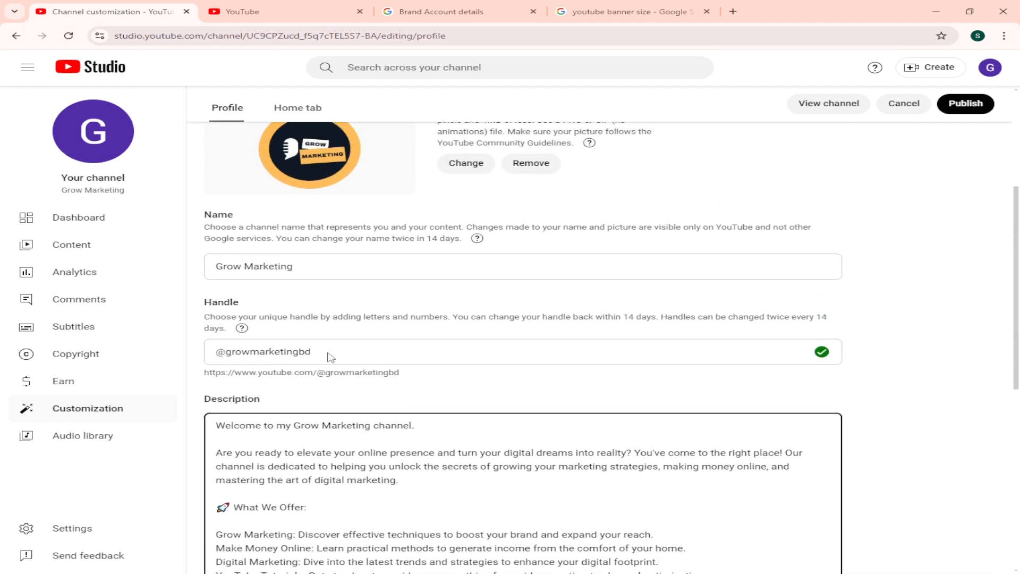
{"action": "scroll", "coordinate": [351, 216], "scroll_direction": "up", "scroll_amount": 4}
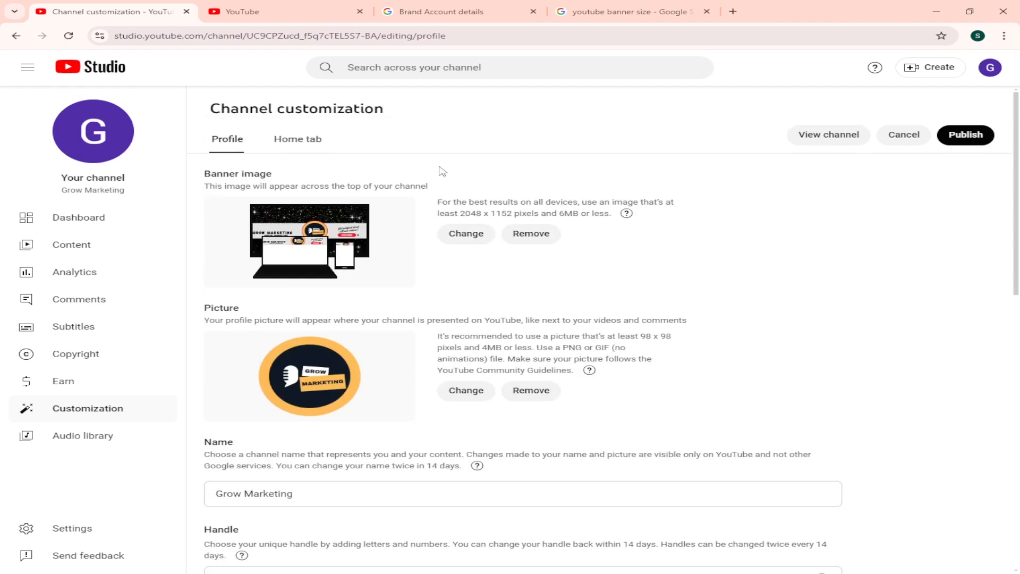
{"action": "scroll", "coordinate": [403, 284], "scroll_direction": "down", "scroll_amount": 6}
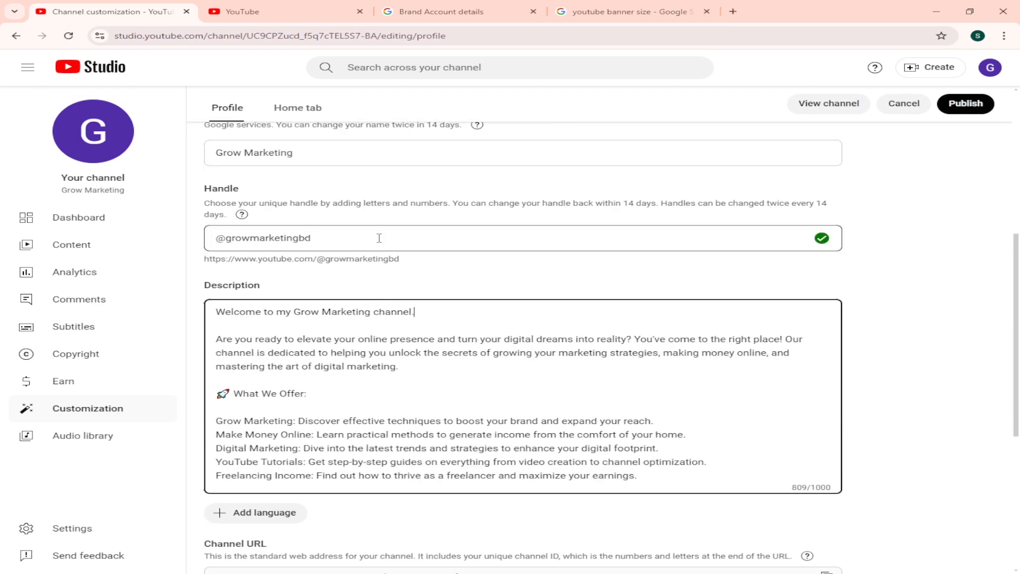
{"action": "left_click_drag", "start_coordinate": [380, 238], "coordinate": [222, 237]}
{"action": "left_click", "coordinate": [290, 190]}
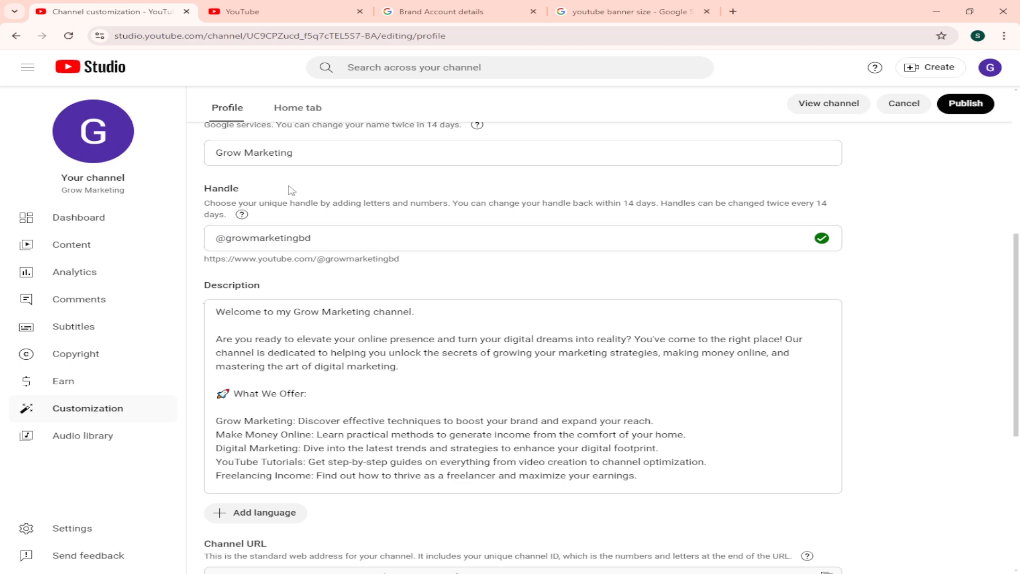
{"action": "scroll", "coordinate": [292, 190], "scroll_direction": "down", "scroll_amount": 1}
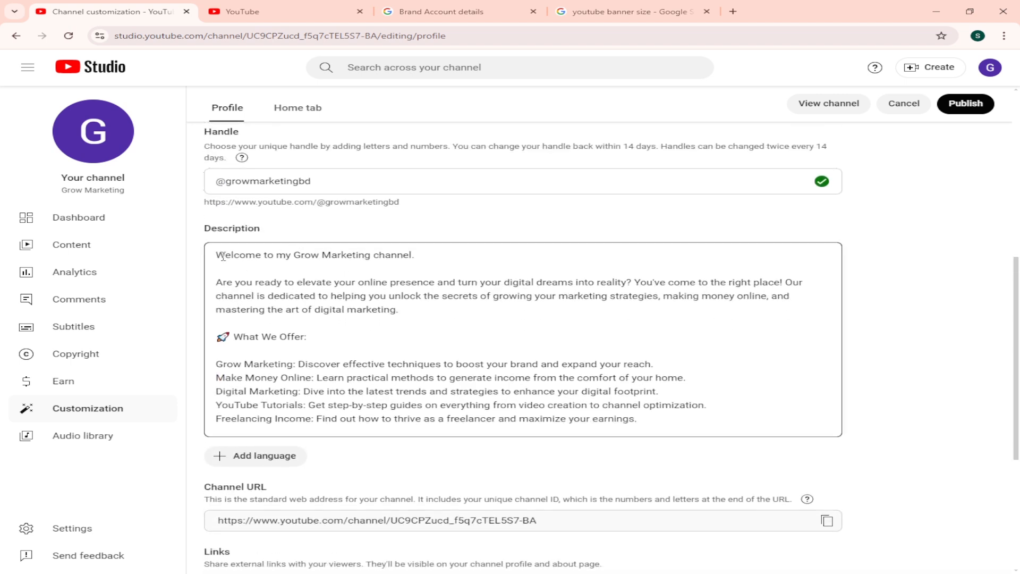
{"action": "left_click_drag", "start_coordinate": [223, 256], "coordinate": [432, 270]}
{"action": "scroll", "coordinate": [432, 278], "scroll_direction": "down", "scroll_amount": 5}
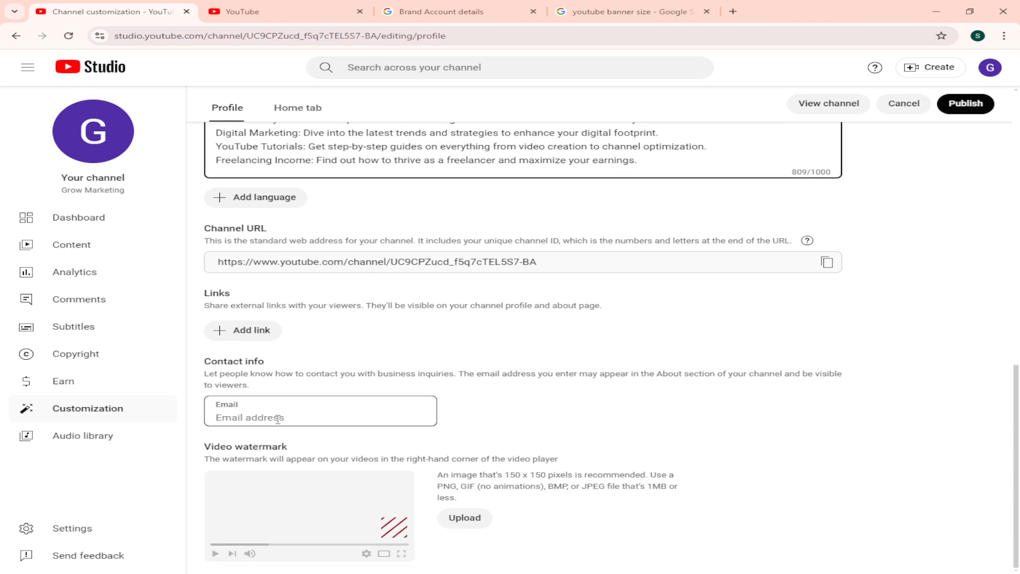
{"action": "left_click", "coordinate": [277, 419]}
Step: Upload the Grow Marketing JPG from Downloads as the channel's video watermark, accepting the full-image crop
{"action": "left_click_drag", "start_coordinate": [203, 448], "coordinate": [292, 449]}
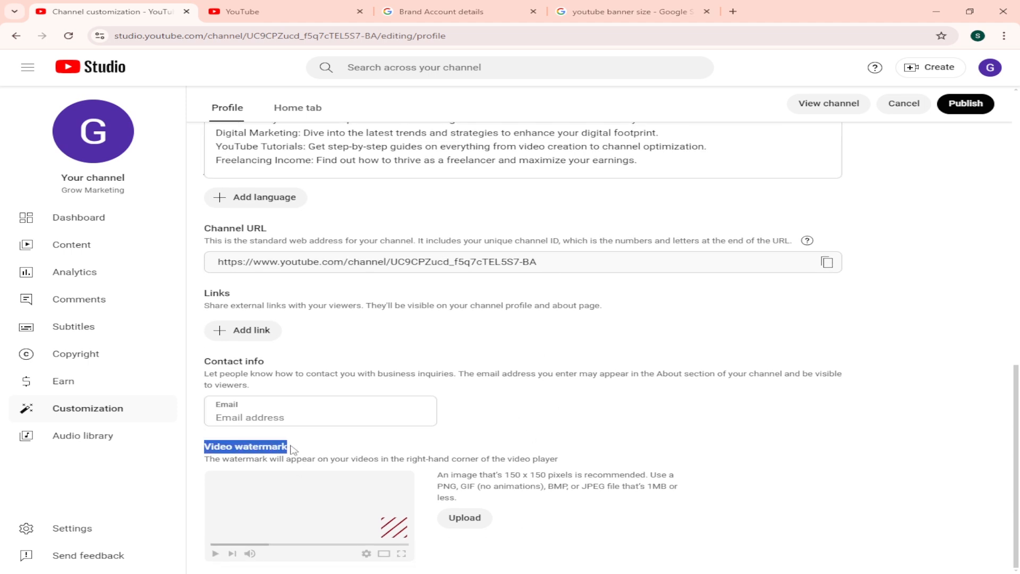
{"action": "left_click", "coordinate": [464, 518]}
{"action": "left_click", "coordinate": [187, 114]}
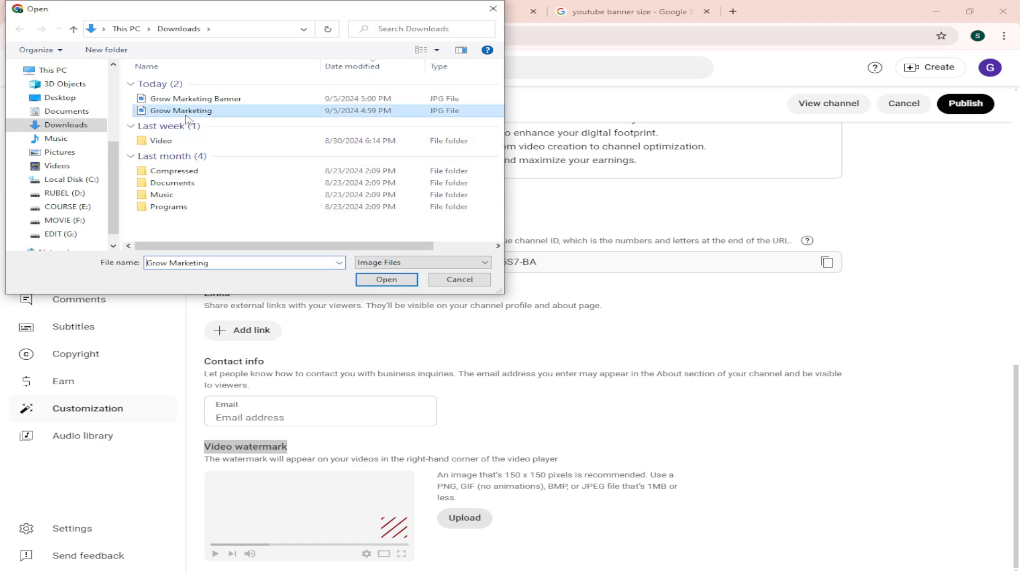
{"action": "left_click", "coordinate": [395, 282]}
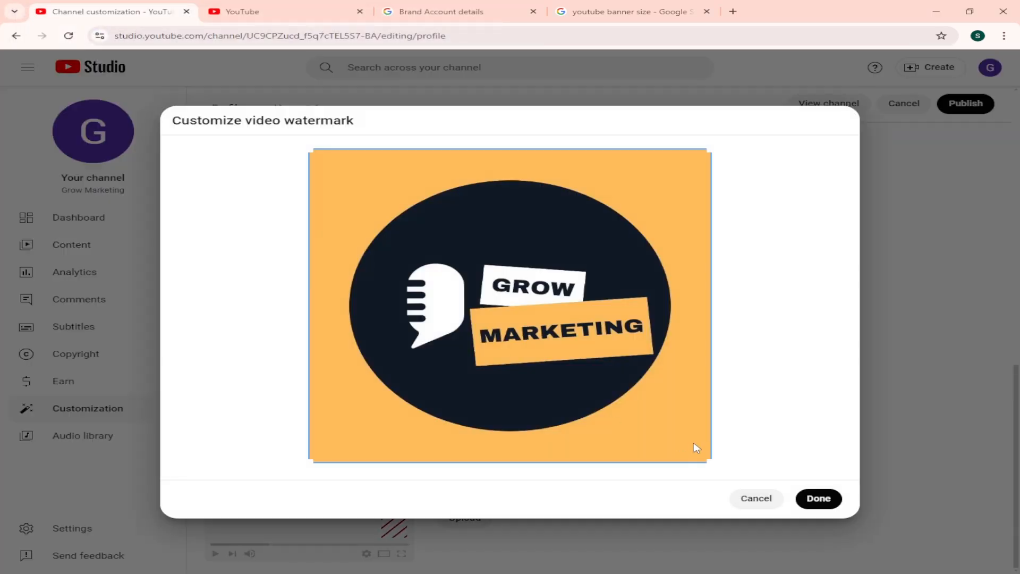
{"action": "left_click", "coordinate": [814, 498]}
{"action": "scroll", "coordinate": [392, 525], "scroll_direction": "up", "scroll_amount": 1}
{"action": "scroll", "coordinate": [523, 477], "scroll_direction": "down", "scroll_amount": 1}
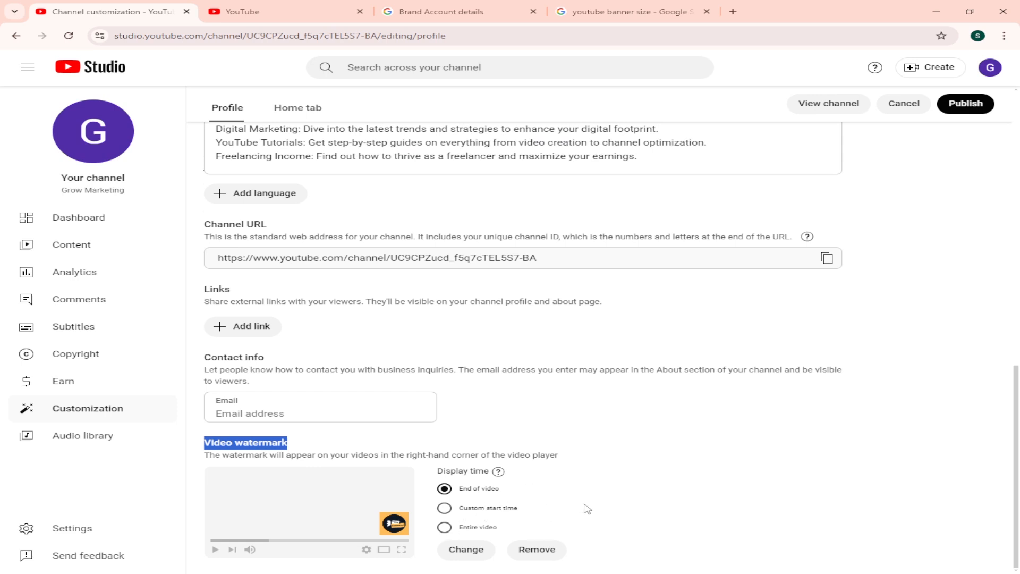
Step: Try the Entire video and Custom start time display options for the watermark, and set it back to End of video
{"action": "left_click", "coordinate": [444, 527]}
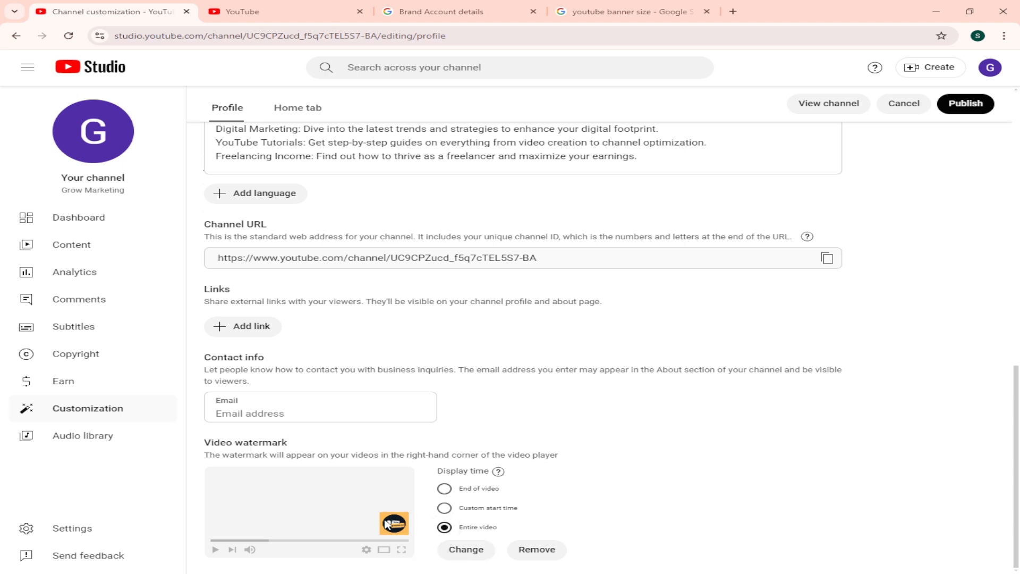
{"action": "left_click", "coordinate": [445, 488]}
{"action": "left_click", "coordinate": [444, 508]}
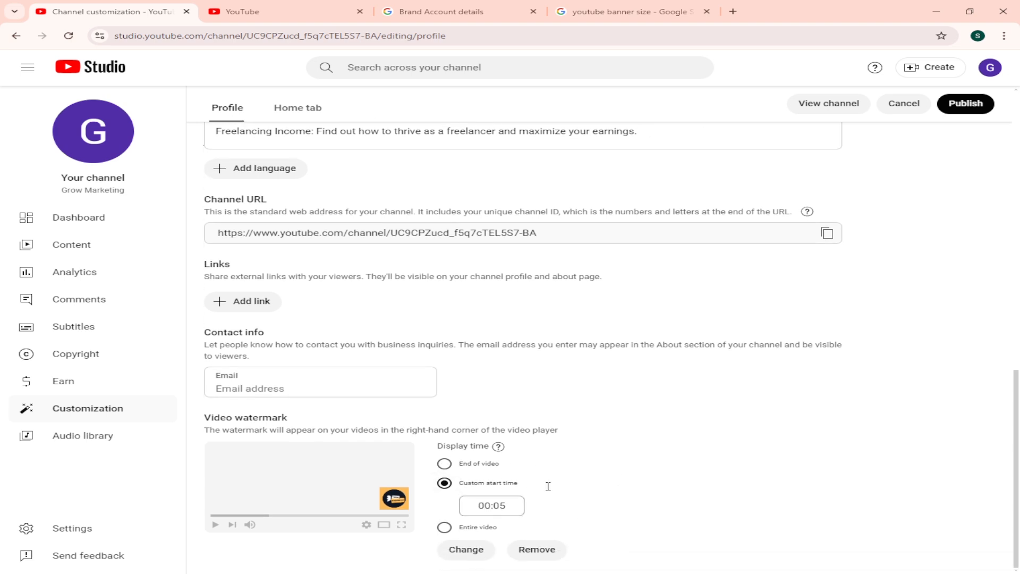
{"action": "left_click", "coordinate": [478, 466]}
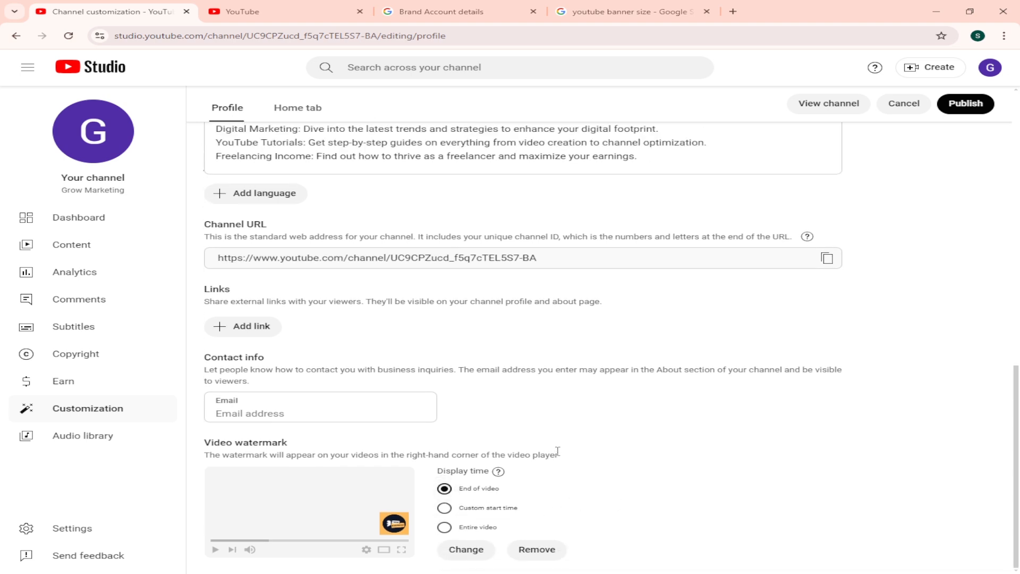
Step: Publish the channel profile changes and open the Home tab customization settings
{"action": "scroll", "coordinate": [531, 413], "scroll_direction": "up", "scroll_amount": 8}
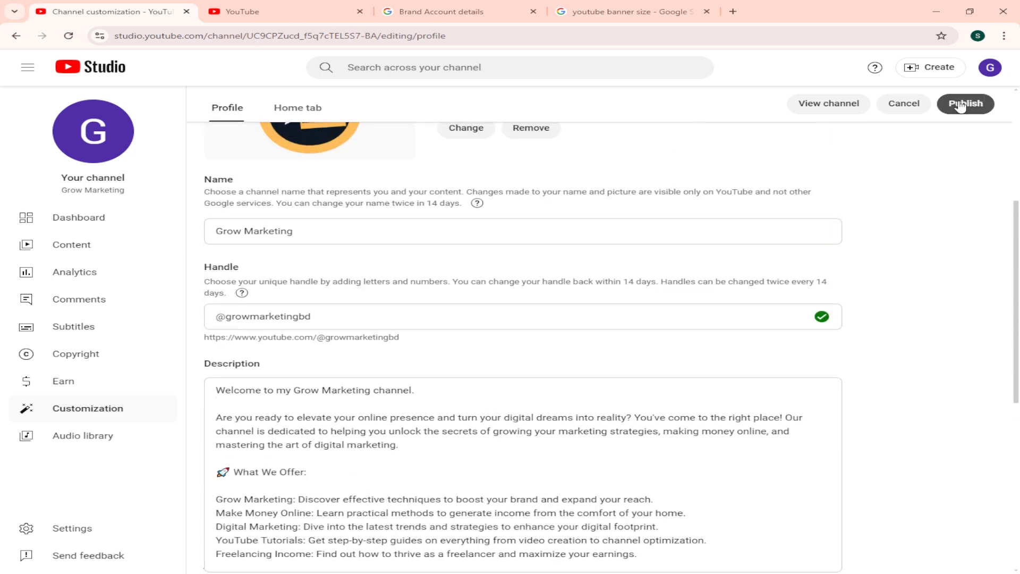
{"action": "left_click", "coordinate": [961, 105]}
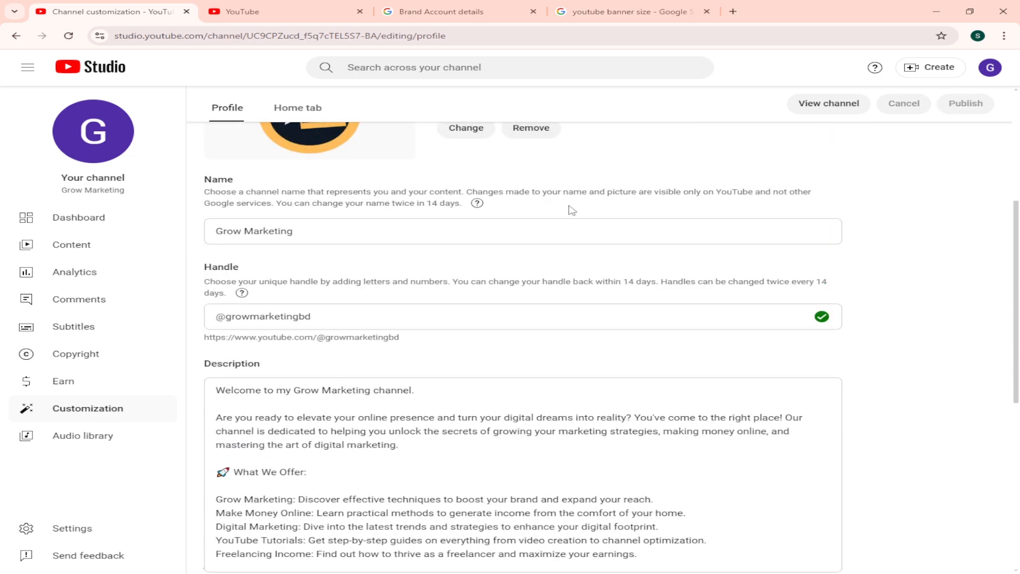
{"action": "scroll", "coordinate": [572, 210], "scroll_direction": "up", "scroll_amount": 5}
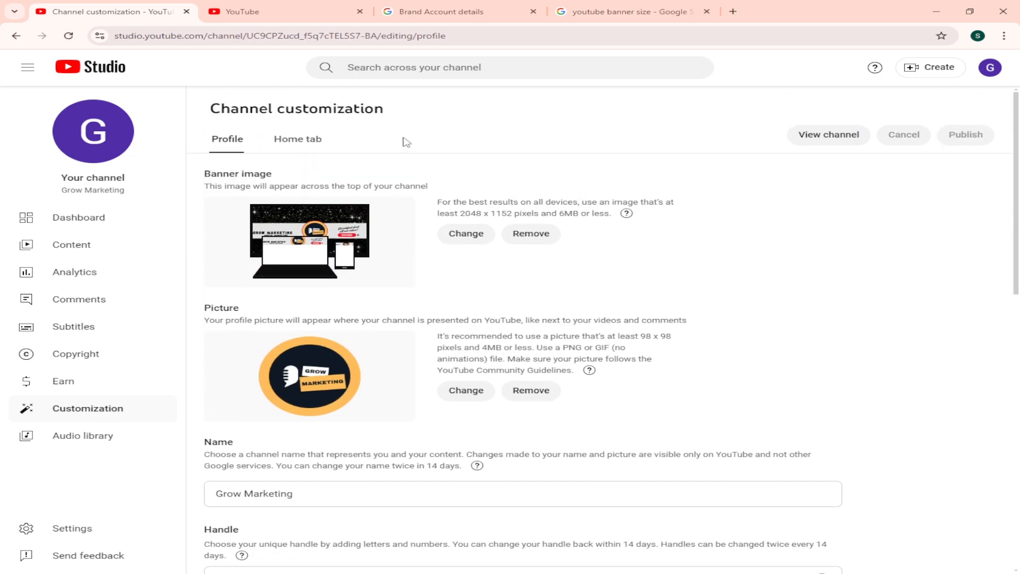
{"action": "left_click", "coordinate": [282, 146]}
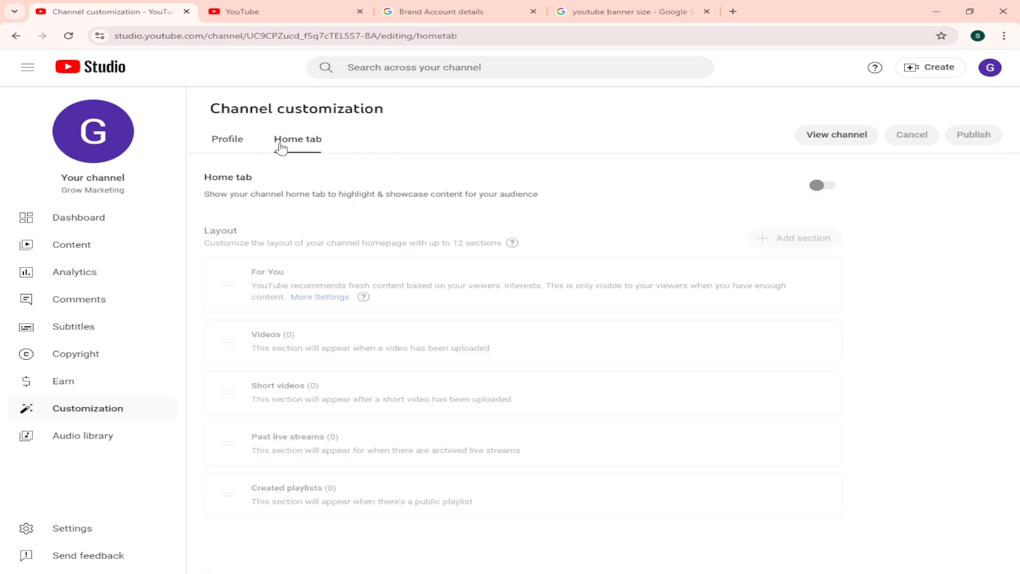
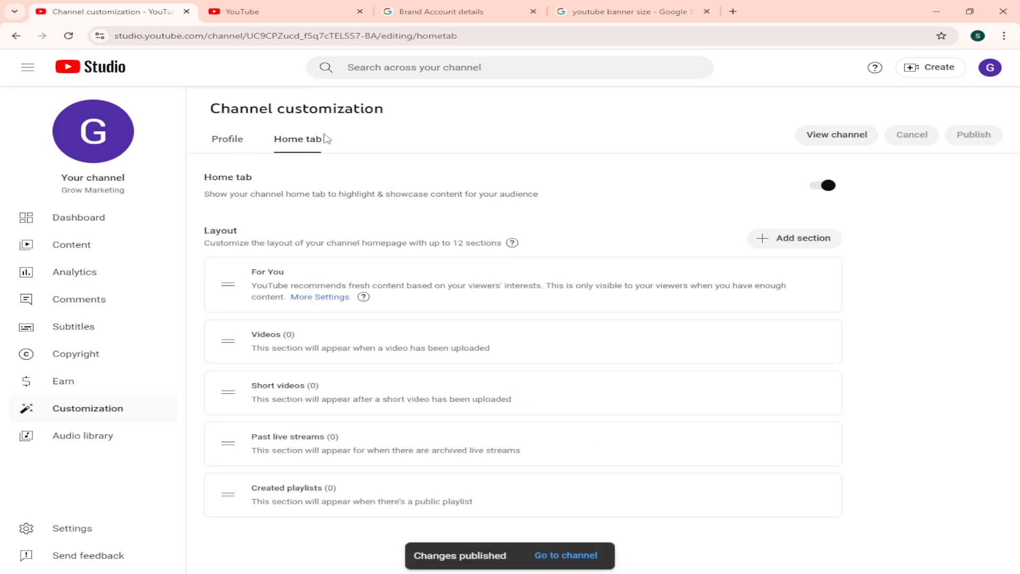
Step: Compare the channel's Home tab layout sections with the home page of the Jamuna TV channel on YouTube
{"action": "left_click", "coordinate": [225, 141]}
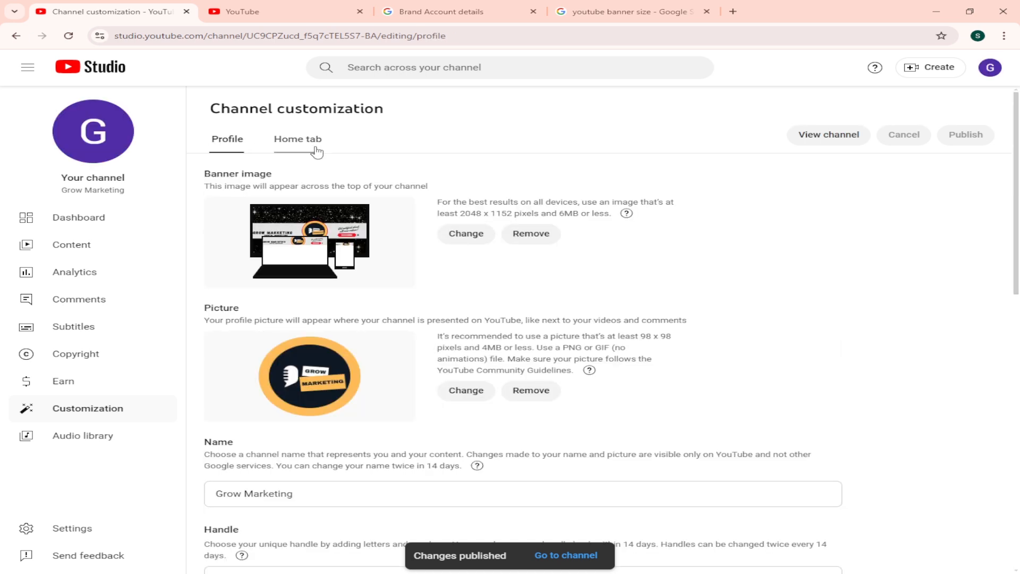
{"action": "left_click", "coordinate": [313, 150]}
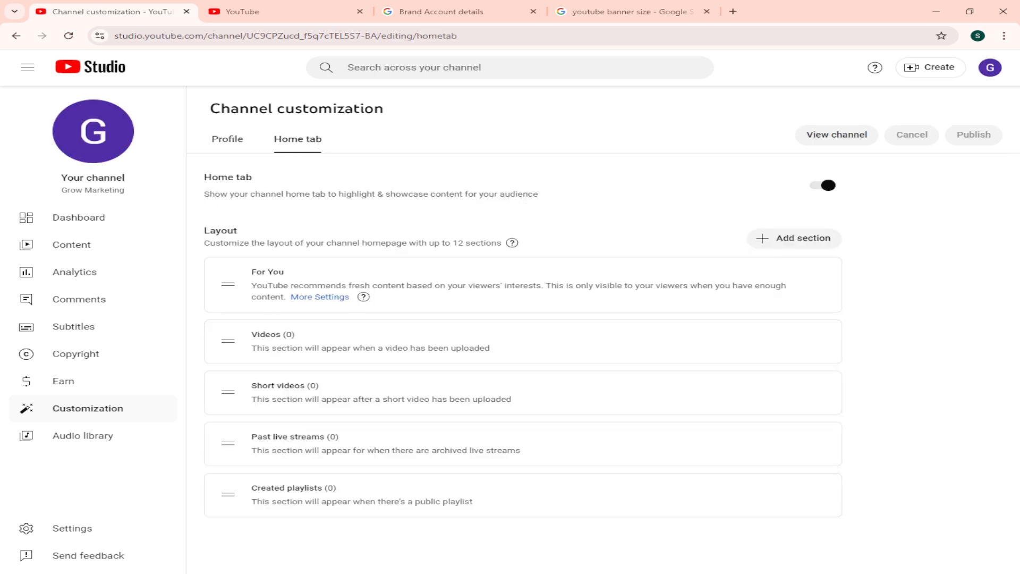
{"action": "key", "text": "alt+Tab"}
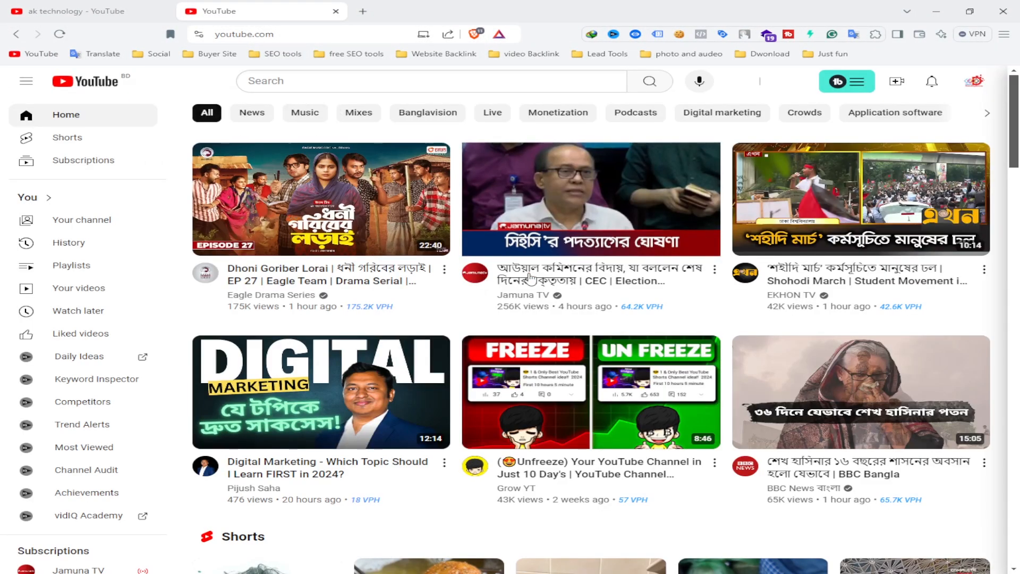
{"action": "left_click", "coordinate": [477, 274]}
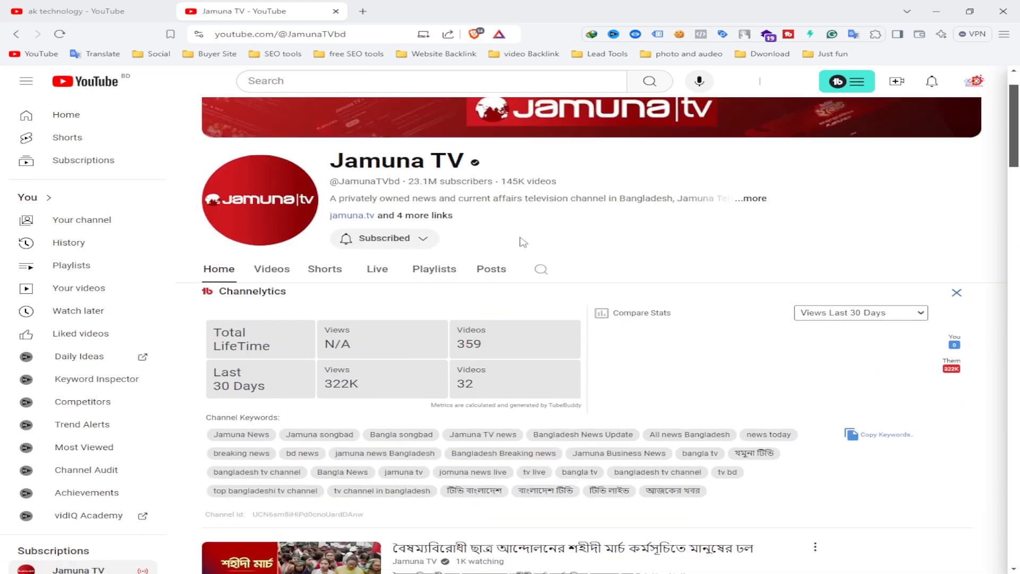
{"action": "scroll", "coordinate": [304, 288], "scroll_direction": "down", "scroll_amount": 5}
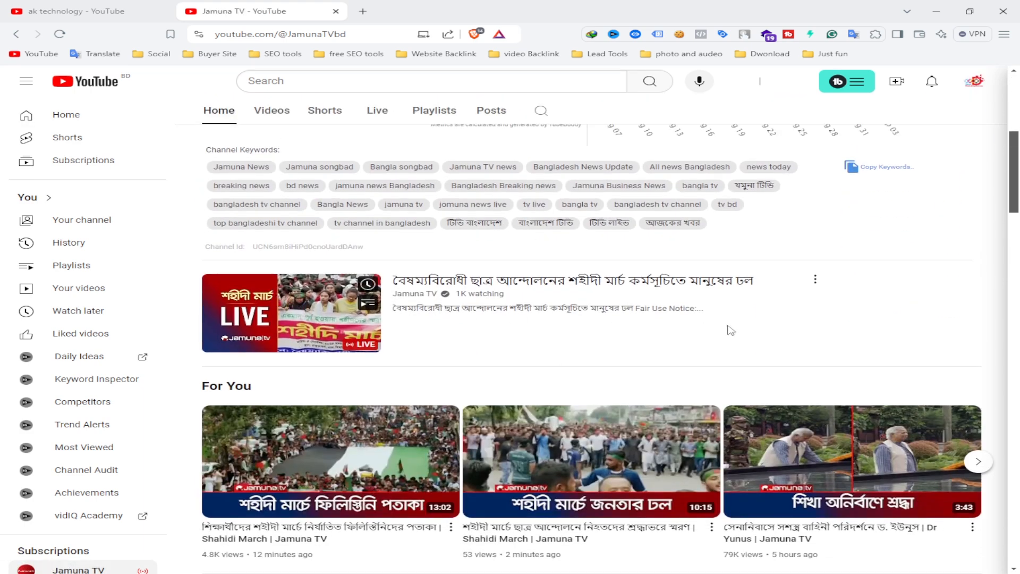
{"action": "scroll", "coordinate": [295, 321], "scroll_direction": "up", "scroll_amount": 6}
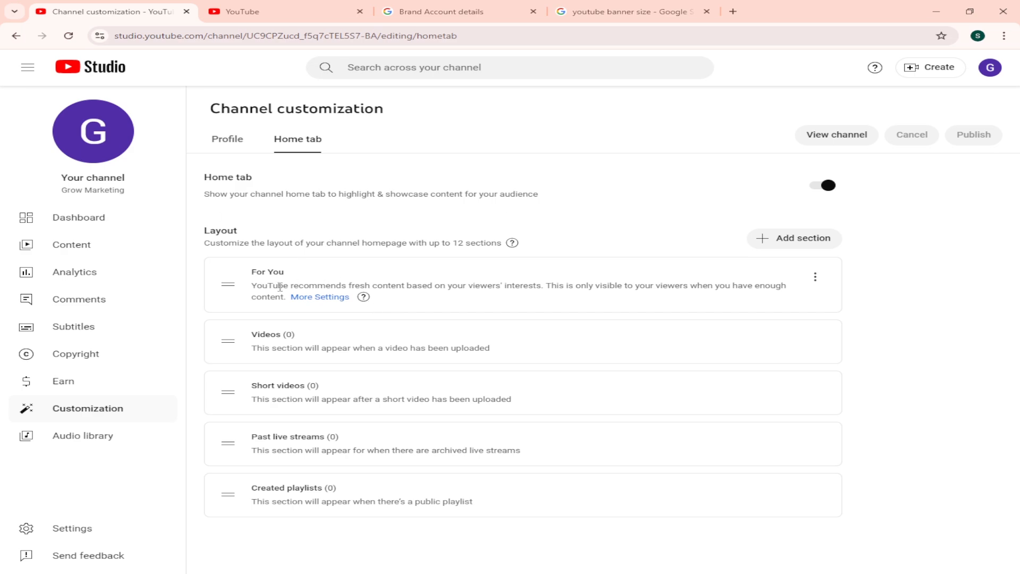
Step: Review the channel's profile settings again, from the banner, picture, name and handle through the description to the links and contact info
{"action": "left_click", "coordinate": [101, 408]}
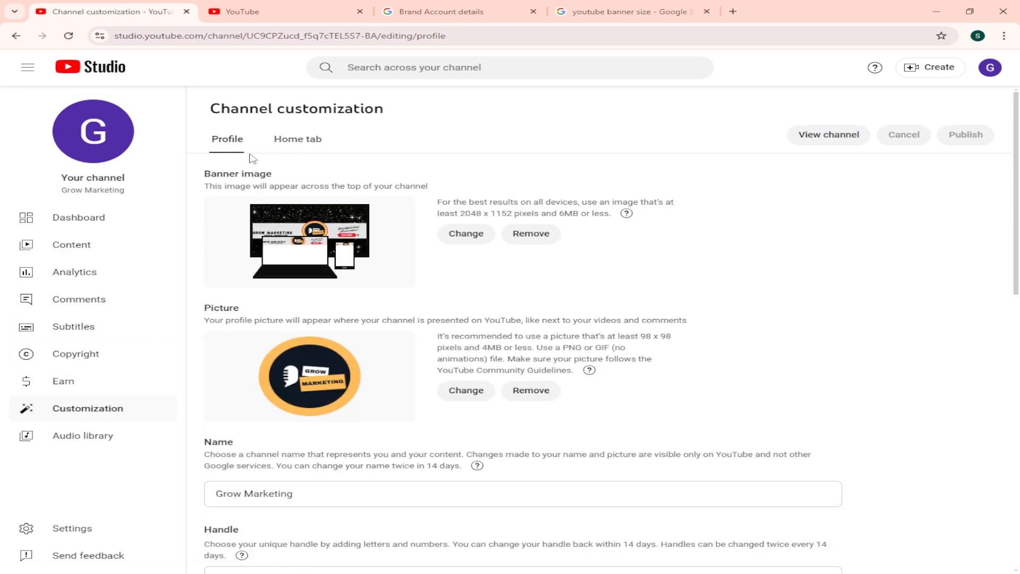
{"action": "scroll", "coordinate": [441, 292], "scroll_direction": "down", "scroll_amount": 4}
{"action": "scroll", "coordinate": [322, 238], "scroll_direction": "up", "scroll_amount": 4}
{"action": "scroll", "coordinate": [383, 236], "scroll_direction": "down", "scroll_amount": 1}
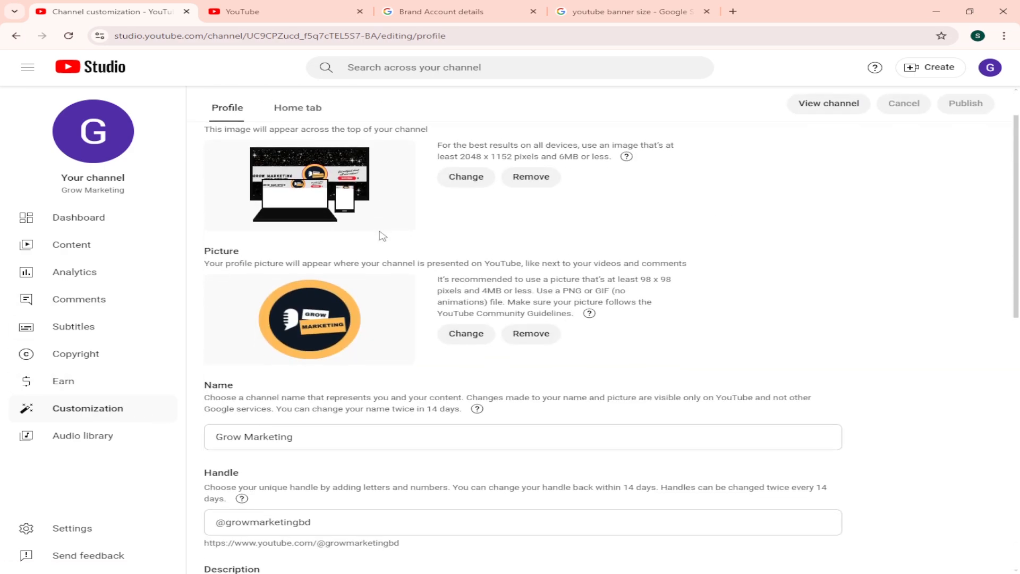
{"action": "scroll", "coordinate": [303, 328], "scroll_direction": "up", "scroll_amount": 1}
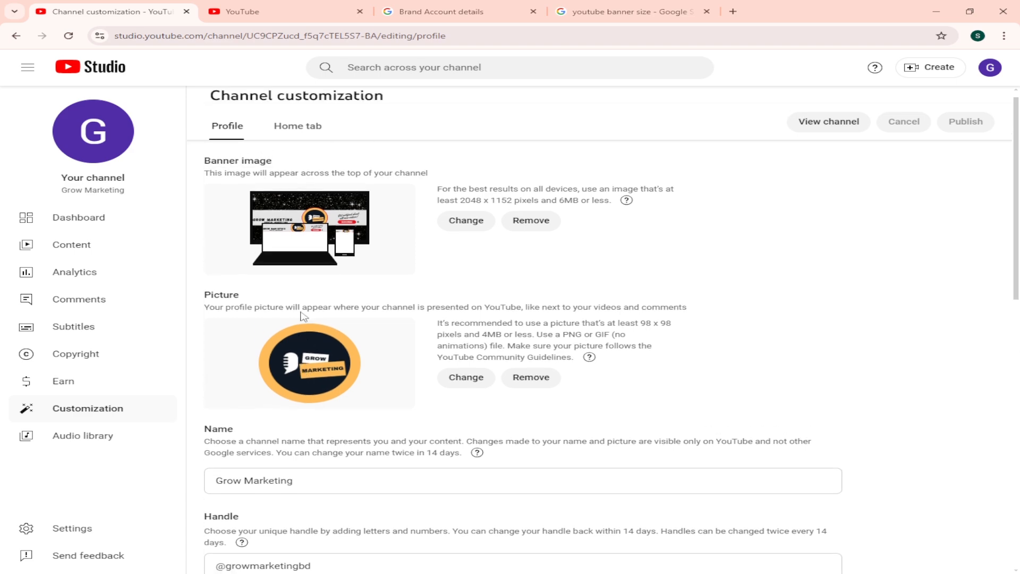
{"action": "scroll", "coordinate": [329, 319], "scroll_direction": "down", "scroll_amount": 3}
{"action": "left_click_drag", "start_coordinate": [323, 324], "coordinate": [210, 325]}
{"action": "scroll", "coordinate": [379, 315], "scroll_direction": "down", "scroll_amount": 2}
{"action": "double_click", "coordinate": [353, 294]}
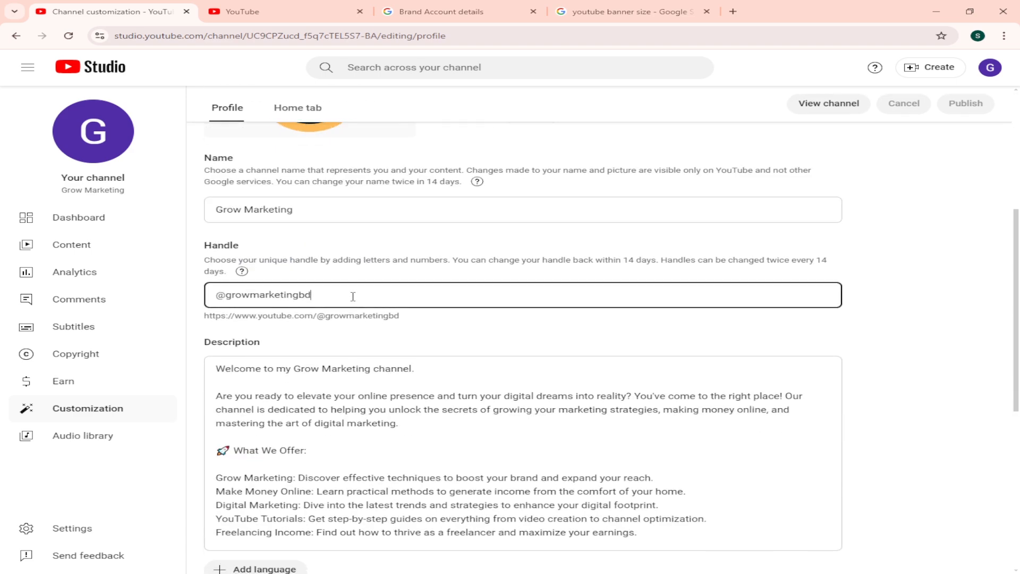
{"action": "scroll", "coordinate": [430, 308], "scroll_direction": "down", "scroll_amount": 2}
{"action": "scroll", "coordinate": [430, 308], "scroll_direction": "down", "scroll_amount": 5}
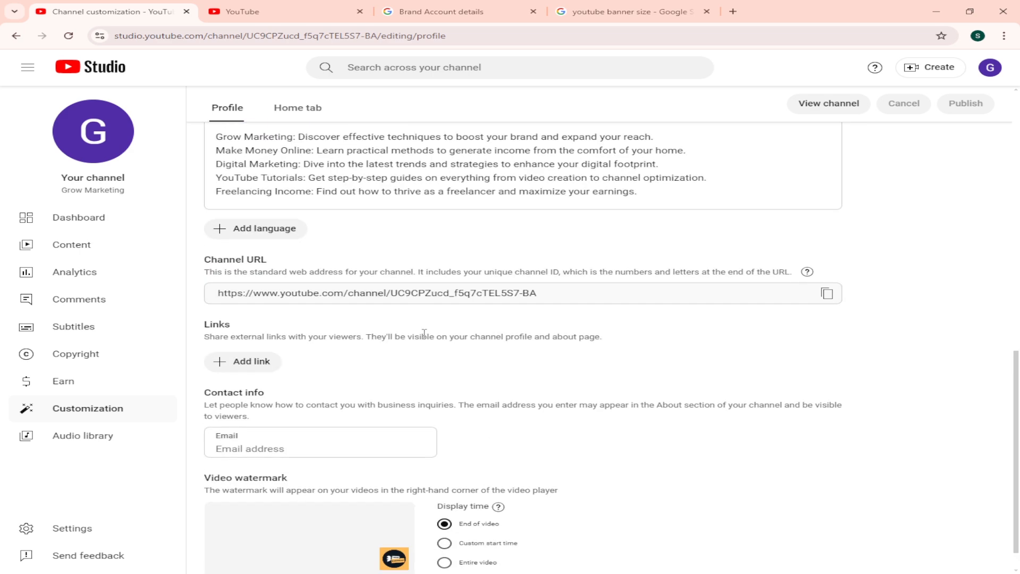
Step: Examine the original-language choices for translating the channel name and description, and leave without adding a translation
{"action": "left_click", "coordinate": [257, 195]}
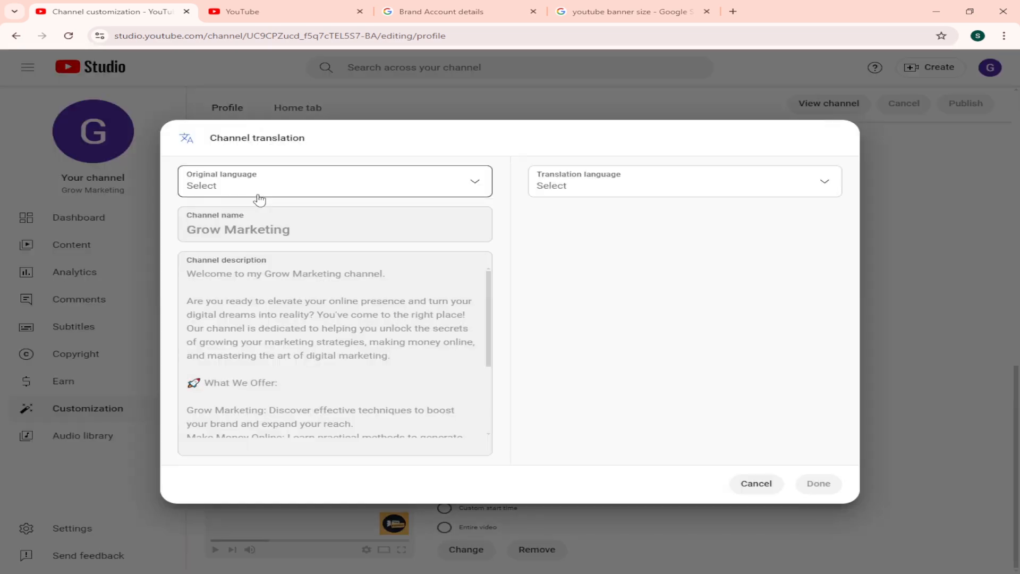
{"action": "left_click", "coordinate": [279, 190]}
{"action": "scroll", "coordinate": [273, 378], "scroll_direction": "down", "scroll_amount": 2}
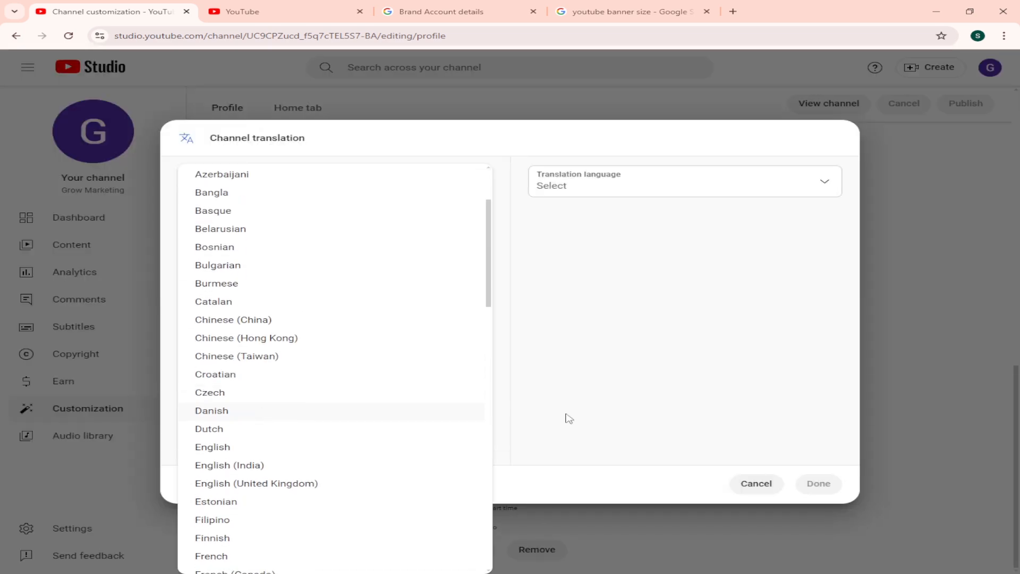
{"action": "left_click", "coordinate": [591, 357]}
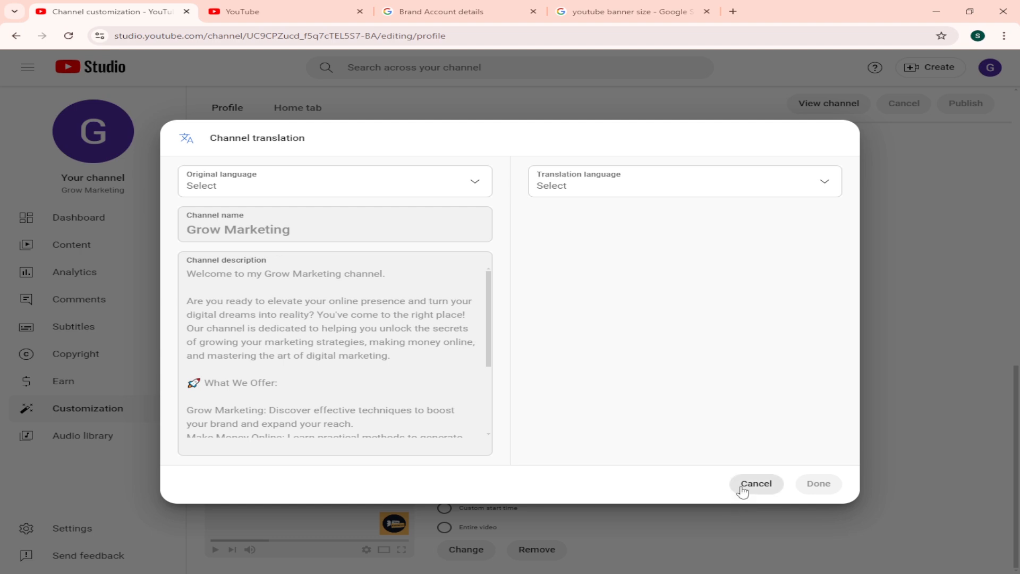
{"action": "scroll", "coordinate": [327, 367], "scroll_direction": "down", "scroll_amount": 3}
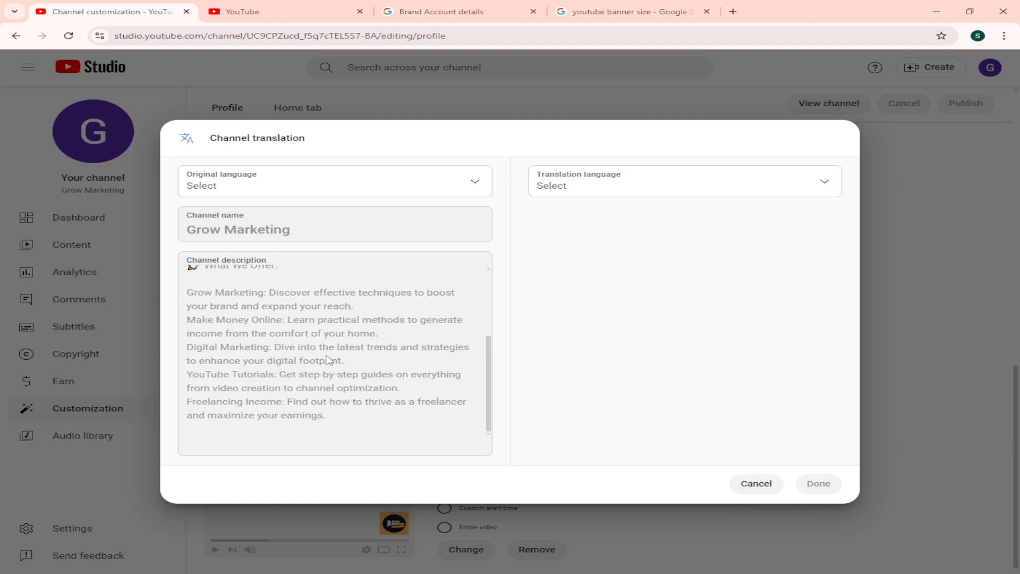
{"action": "left_click", "coordinate": [754, 484]}
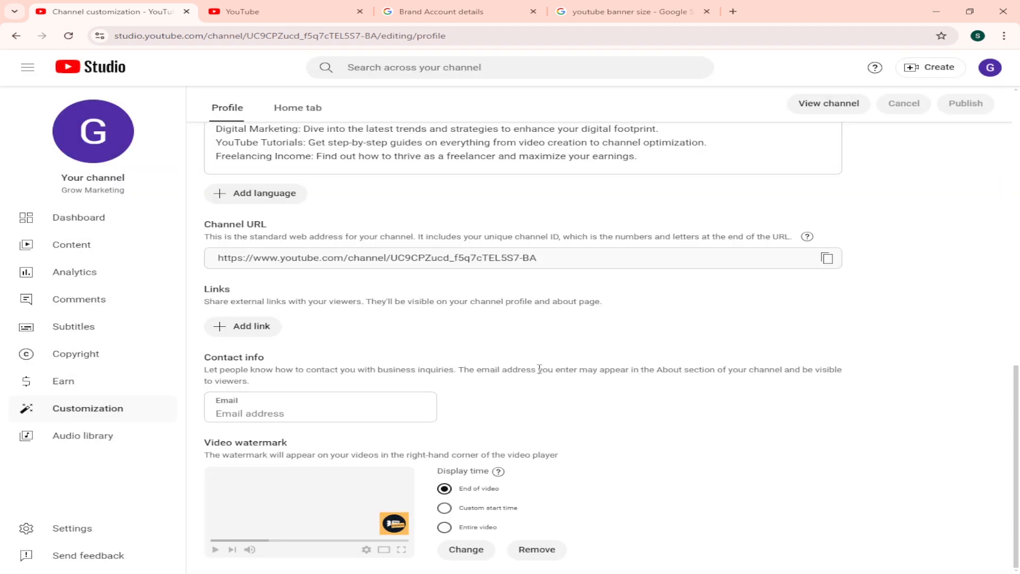
Step: Set the channel's country of residence to Bangladesh in the basic channel settings
{"action": "left_click", "coordinate": [82, 531]}
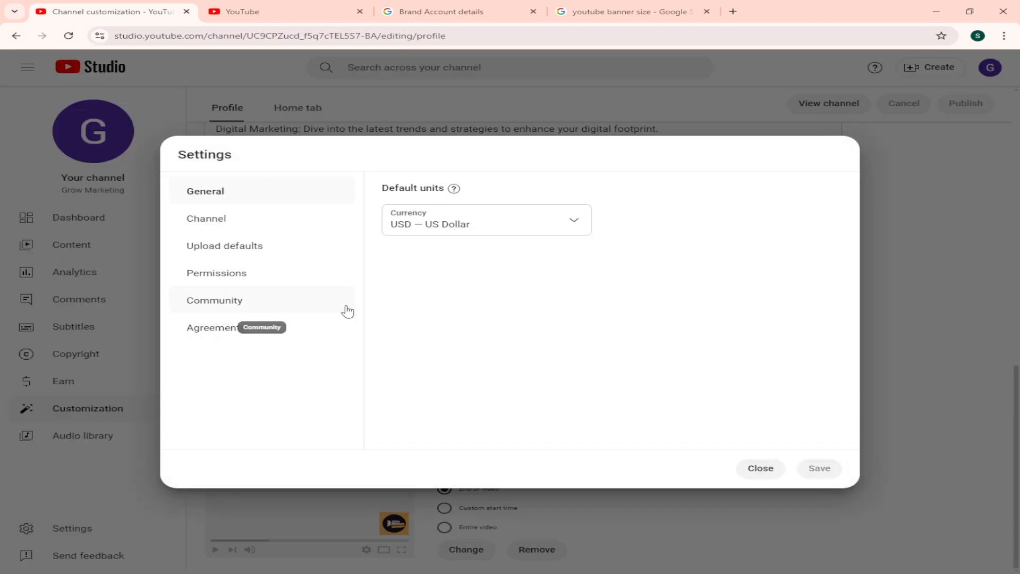
{"action": "left_click", "coordinate": [204, 232]}
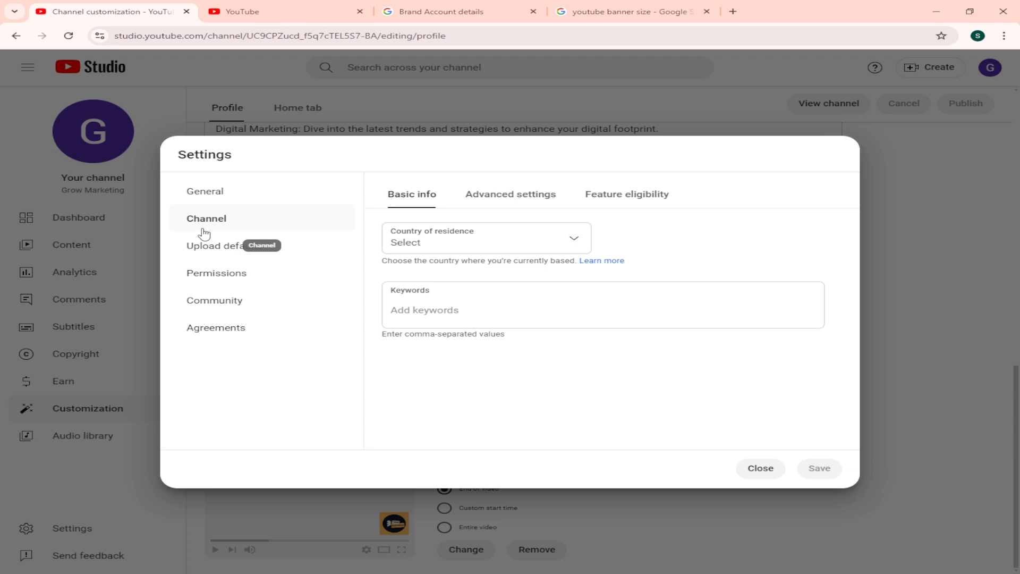
{"action": "left_click", "coordinate": [500, 250]}
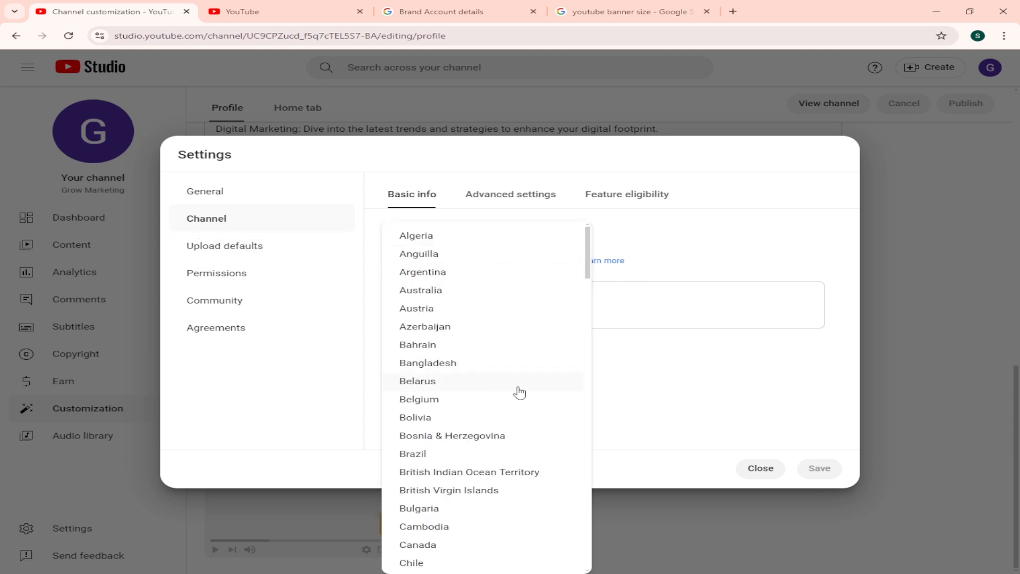
{"action": "left_click", "coordinate": [426, 364]}
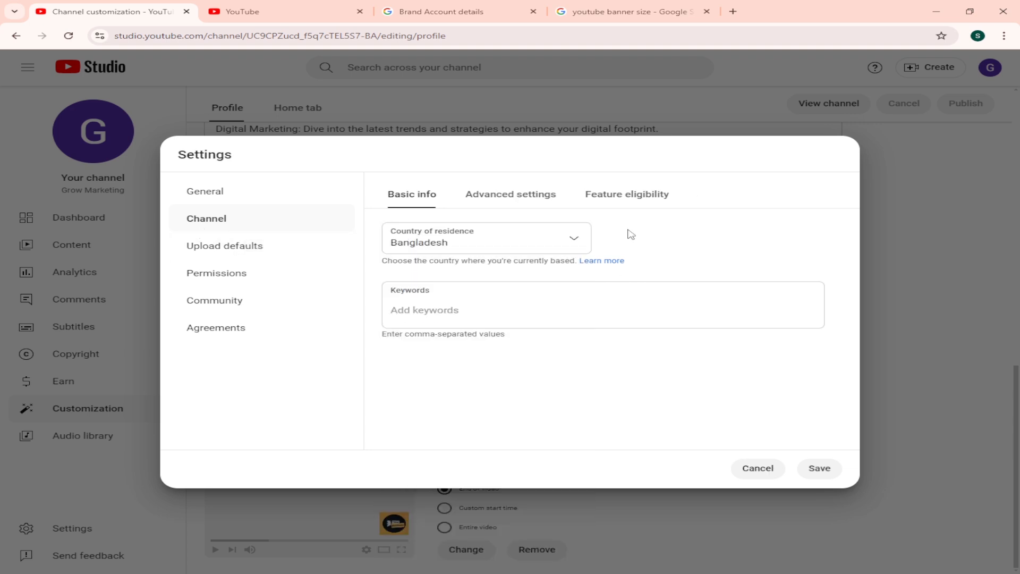
Step: Set the channel's audience to not made for kids in the advanced channel settings
{"action": "left_click", "coordinate": [500, 202]}
{"action": "scroll", "coordinate": [510, 336], "scroll_direction": "down", "scroll_amount": 3}
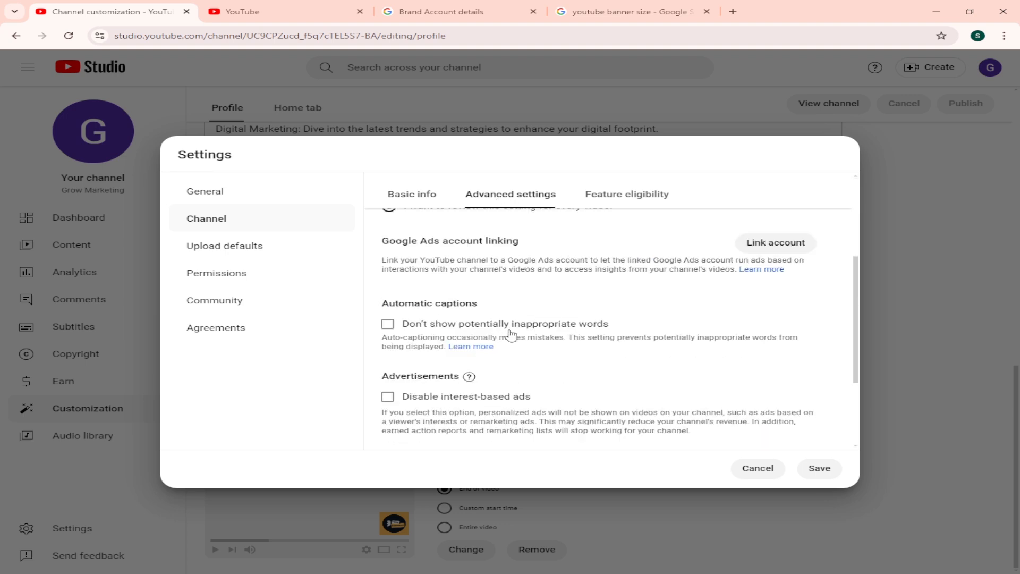
{"action": "scroll", "coordinate": [499, 330], "scroll_direction": "down", "scroll_amount": 2}
{"action": "scroll", "coordinate": [518, 325], "scroll_direction": "down", "scroll_amount": 1}
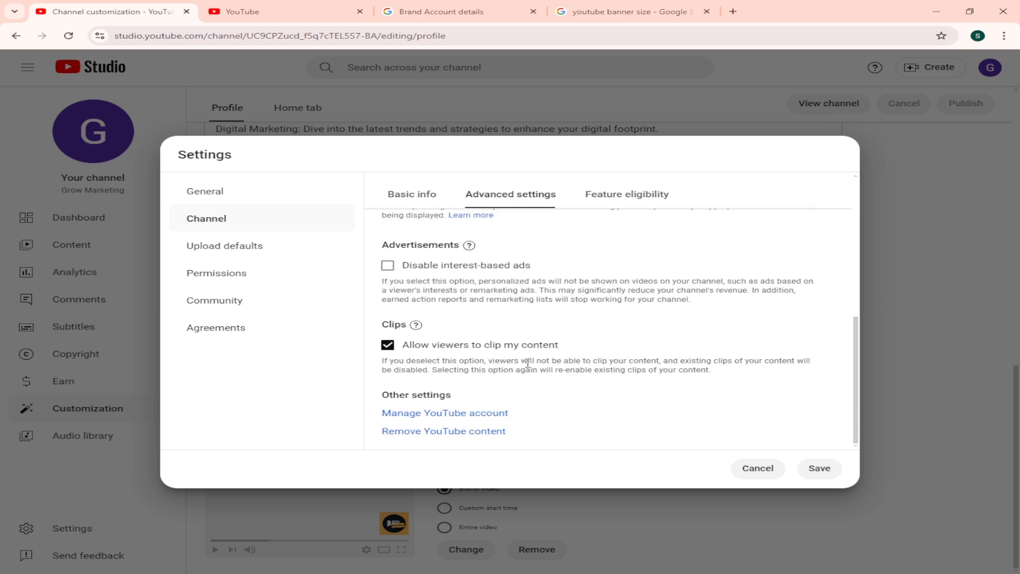
{"action": "scroll", "coordinate": [523, 340], "scroll_direction": "up", "scroll_amount": 3}
{"action": "scroll", "coordinate": [467, 379], "scroll_direction": "down", "scroll_amount": 1}
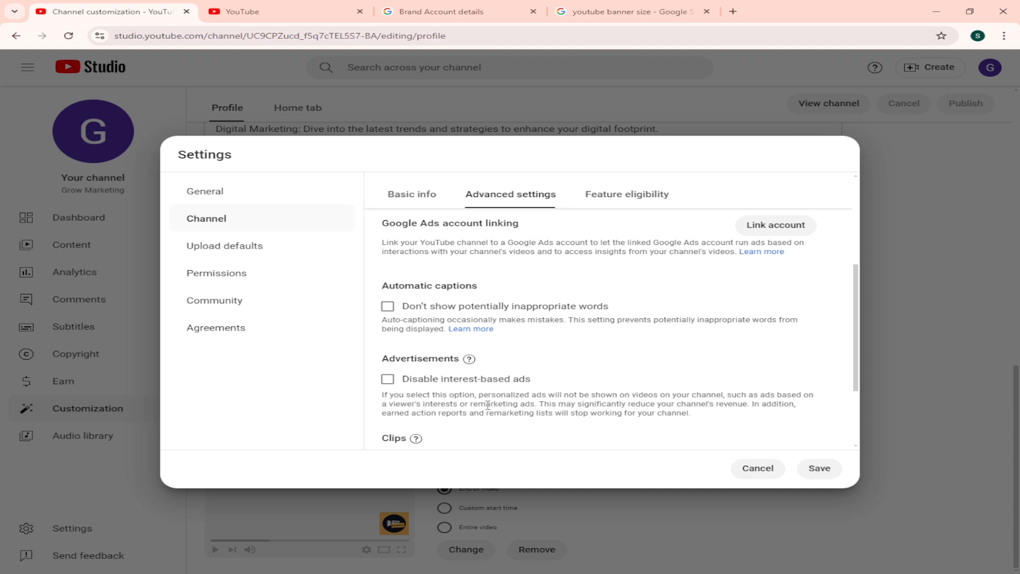
{"action": "scroll", "coordinate": [457, 385], "scroll_direction": "up", "scroll_amount": 3}
{"action": "scroll", "coordinate": [428, 357], "scroll_direction": "up", "scroll_amount": 1}
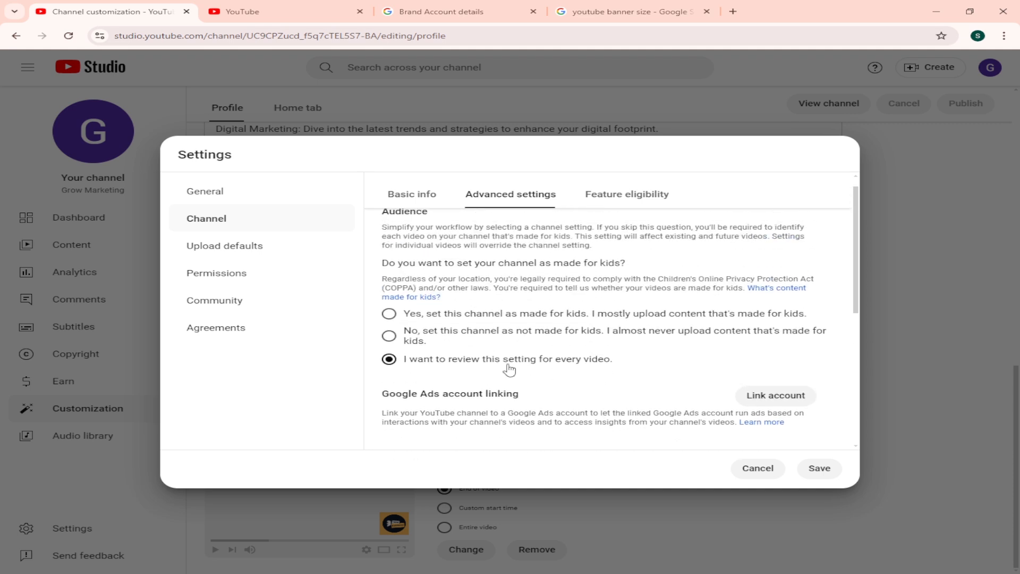
{"action": "left_click", "coordinate": [406, 339]}
{"action": "scroll", "coordinate": [536, 337], "scroll_direction": "down", "scroll_amount": 3}
{"action": "scroll", "coordinate": [528, 335], "scroll_direction": "up", "scroll_amount": 2}
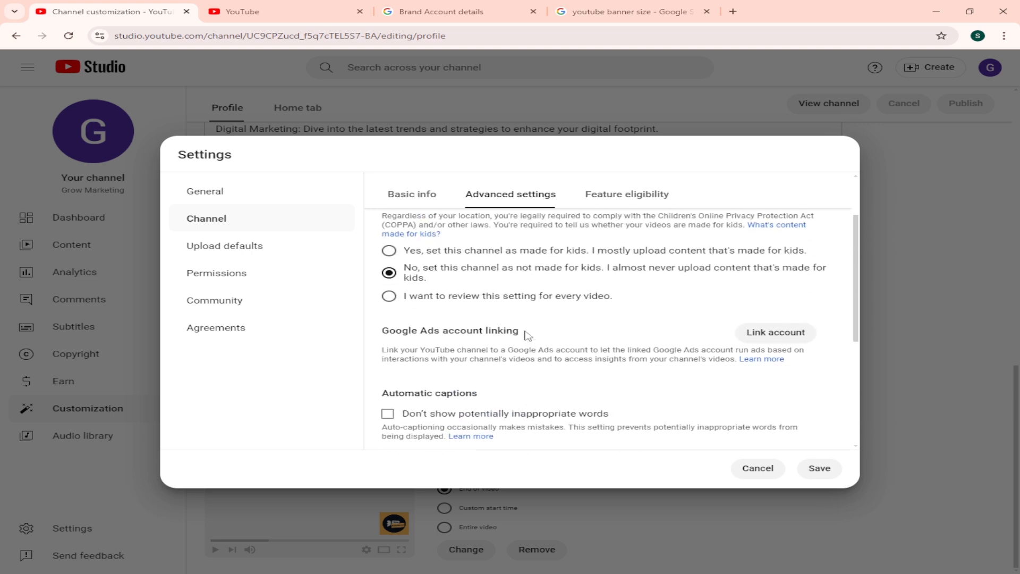
Step: Start phone verification for the intermediate features and submit the phone number to receive the code by text message
{"action": "left_click", "coordinate": [631, 196]}
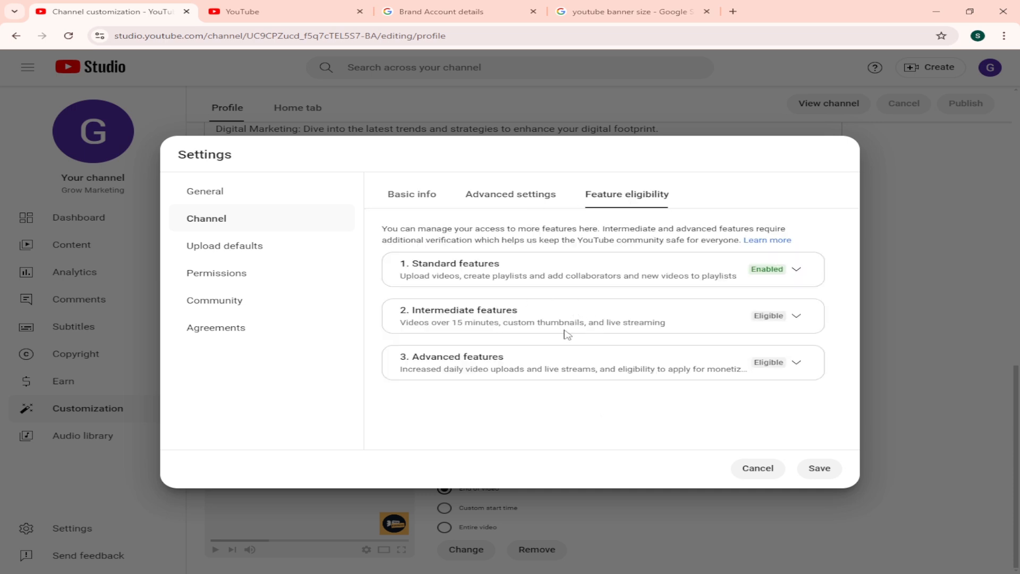
{"action": "left_click", "coordinate": [800, 319]}
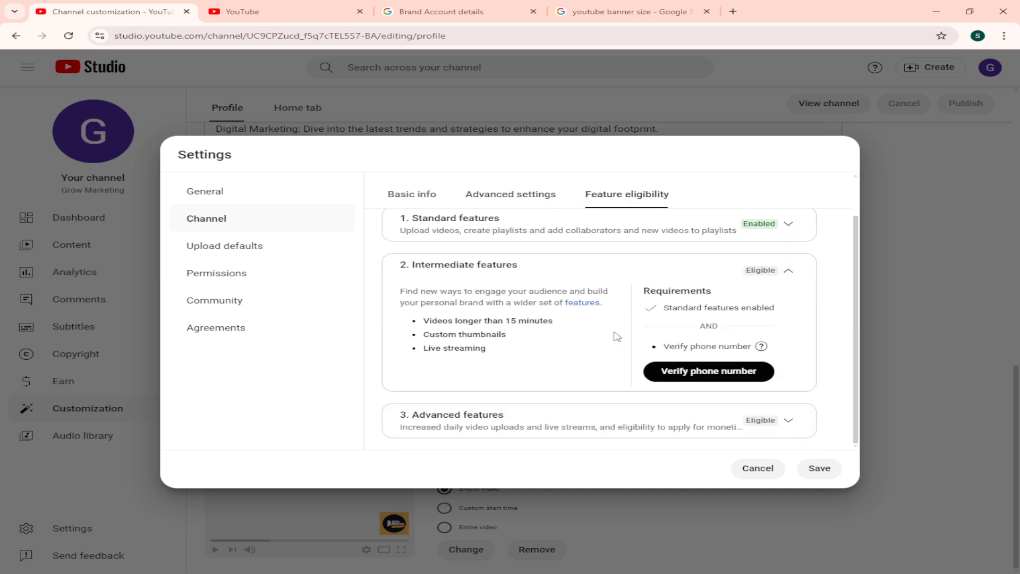
{"action": "left_click", "coordinate": [709, 371]}
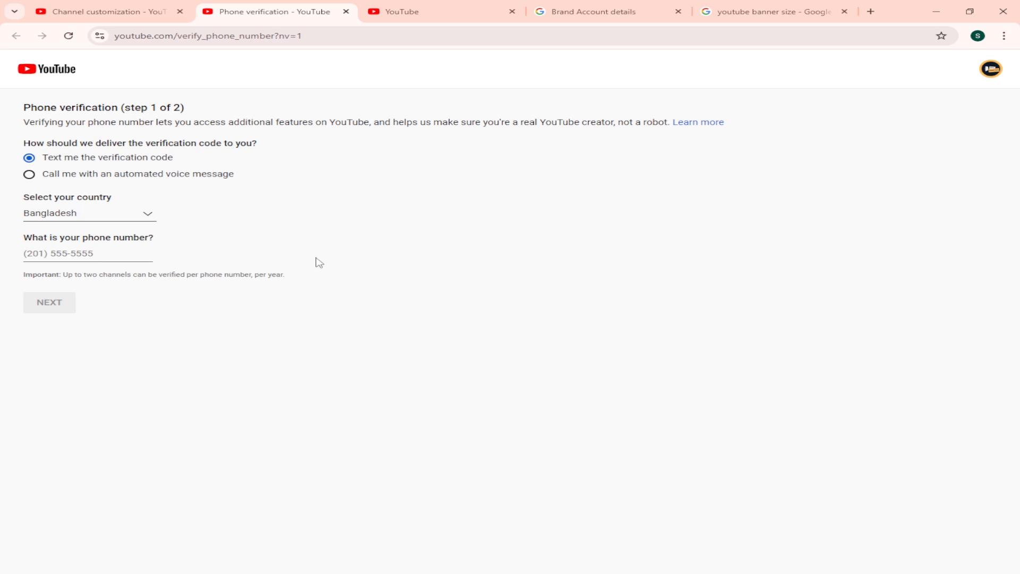
{"action": "left_click", "coordinate": [67, 253]}
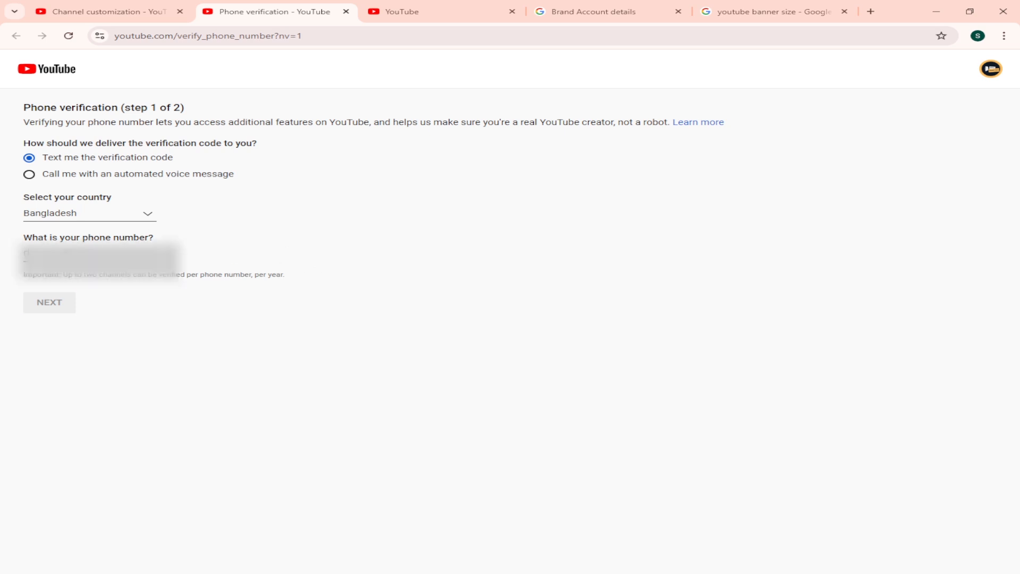
{"action": "type", "text": "0"}
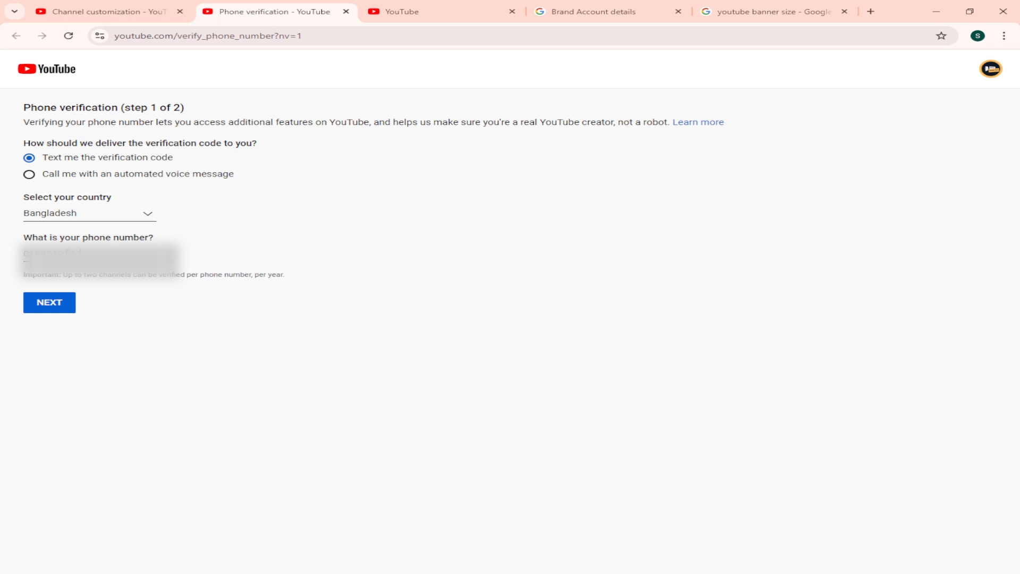
{"action": "left_click", "coordinate": [61, 307]}
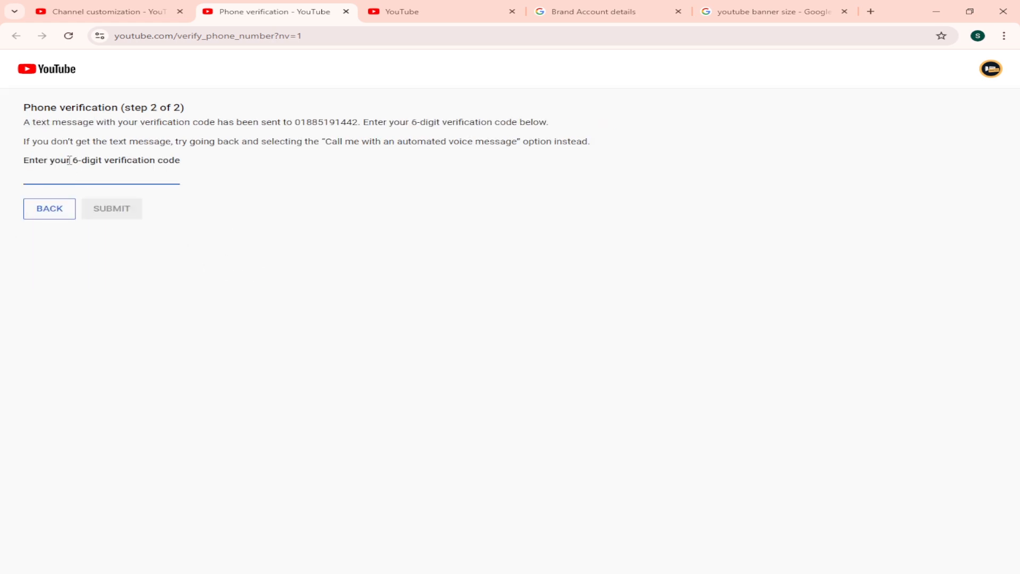
{"action": "left_click_drag", "start_coordinate": [70, 158], "coordinate": [209, 163]}
{"action": "left_click", "coordinate": [107, 178]}
Step: Return to the channel's feature eligibility settings and review the benefits and requirements of the advanced features
{"action": "left_click", "coordinate": [106, 11]}
{"action": "scroll", "coordinate": [729, 356], "scroll_direction": "down", "scroll_amount": 1}
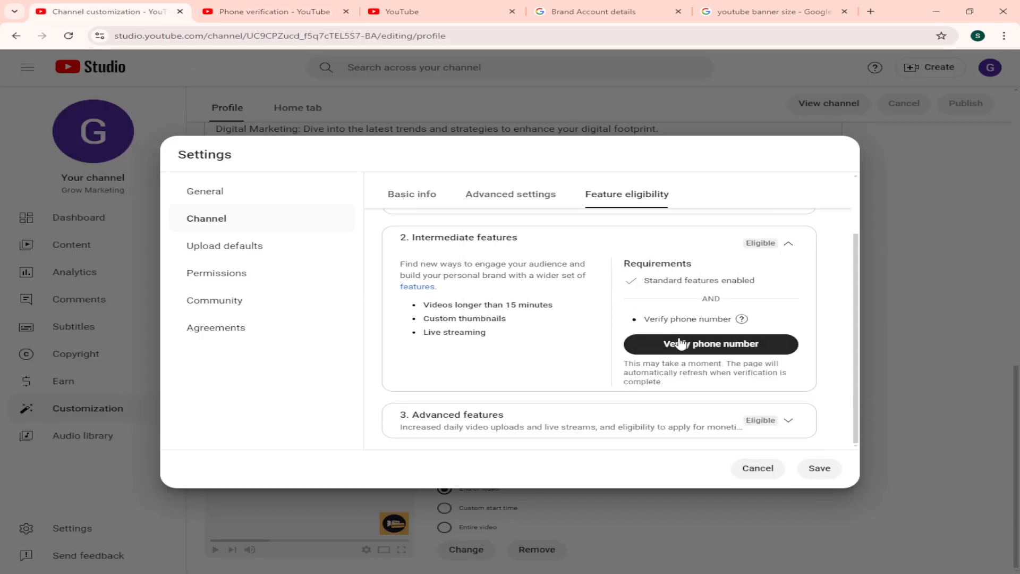
{"action": "left_click", "coordinate": [789, 420]}
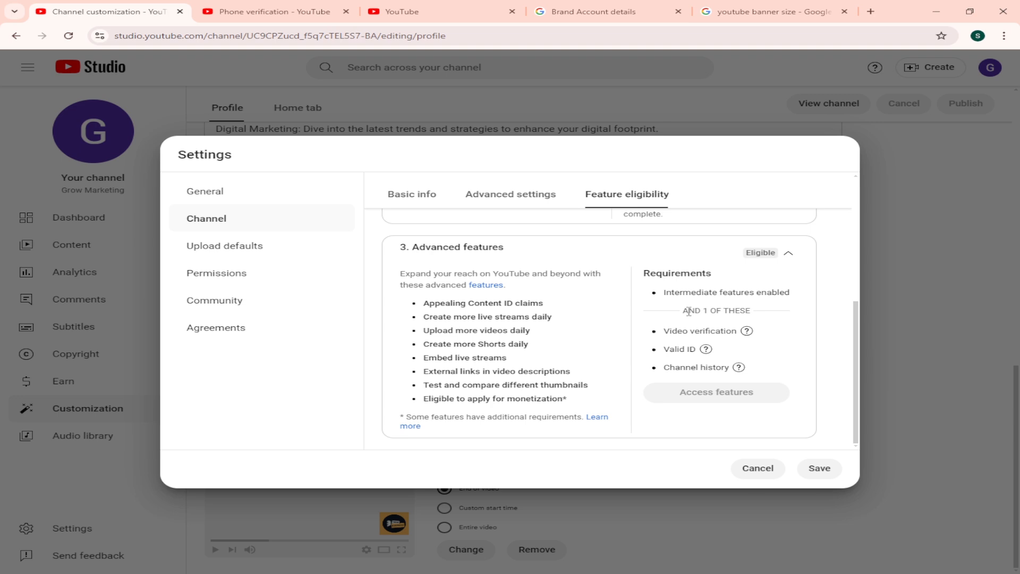
{"action": "scroll", "coordinate": [475, 396], "scroll_direction": "up", "scroll_amount": 2}
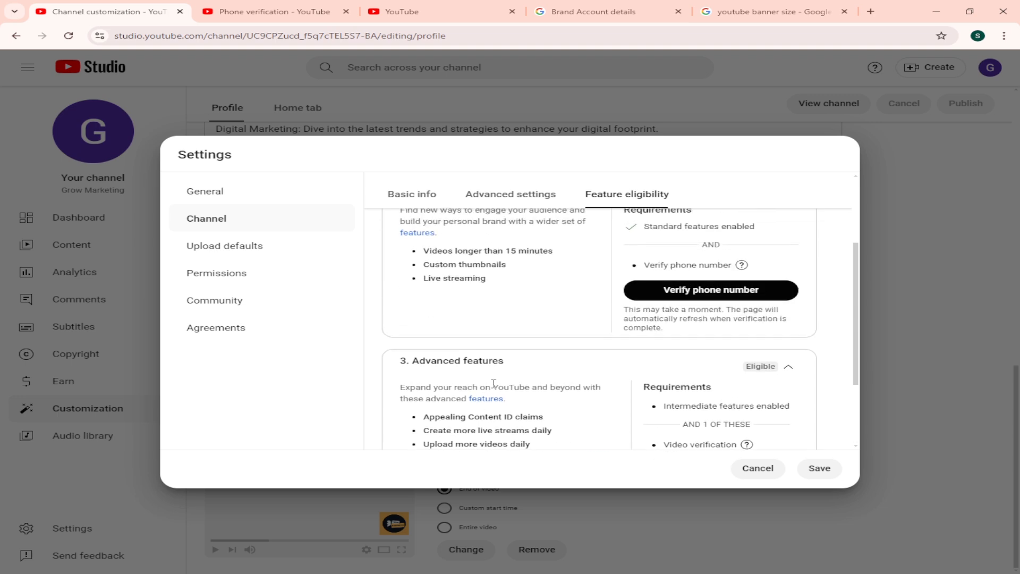
{"action": "scroll", "coordinate": [572, 382], "scroll_direction": "down", "scroll_amount": 2}
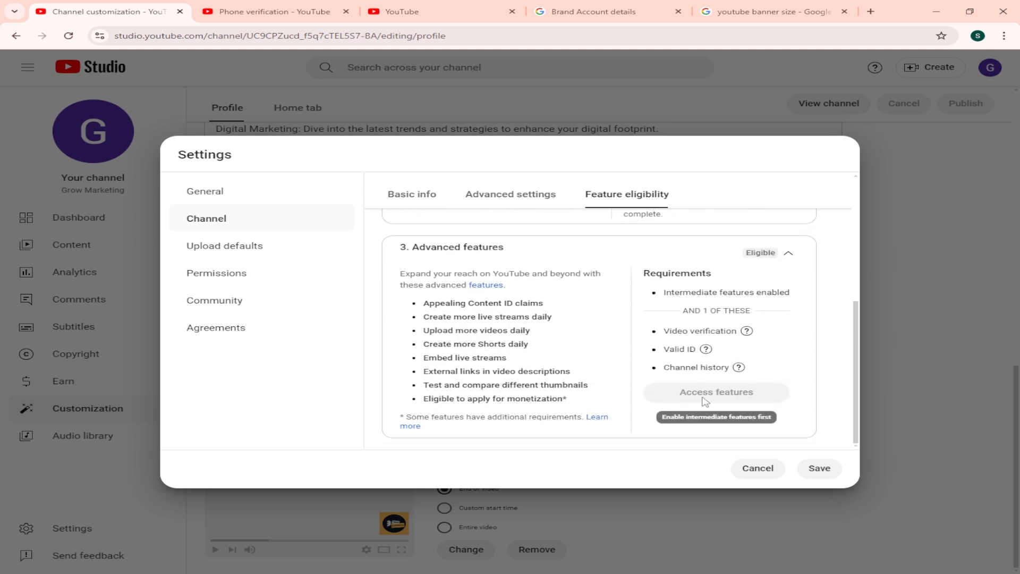
Step: Examine the video verification, valid ID and channel history requirements of the advanced features alongside the intermediate features' requirements
{"action": "mouse_move", "coordinate": [667, 333]}
{"action": "left_click_drag", "start_coordinate": [667, 334], "coordinate": [725, 332]}
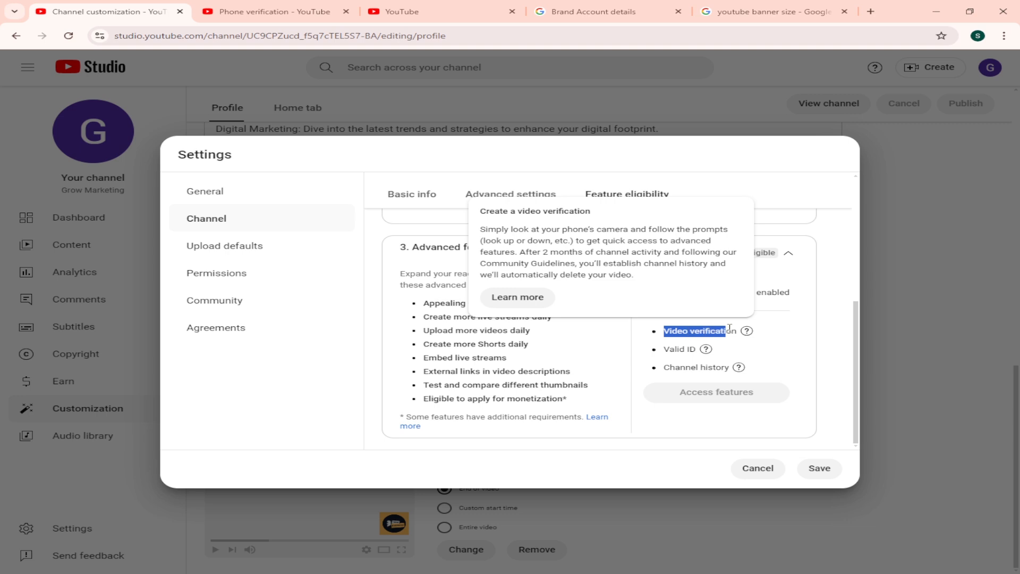
{"action": "left_click_drag", "start_coordinate": [665, 349], "coordinate": [713, 370]}
{"action": "mouse_move", "coordinate": [665, 367]}
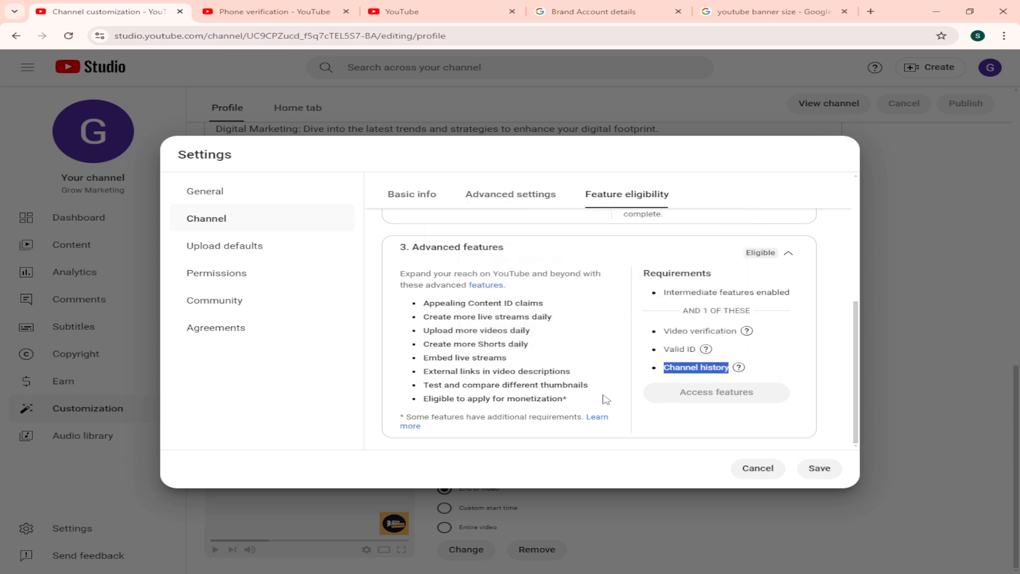
{"action": "scroll", "coordinate": [552, 386], "scroll_direction": "up", "scroll_amount": 1}
{"action": "scroll", "coordinate": [538, 368], "scroll_direction": "down", "scroll_amount": 1}
{"action": "scroll", "coordinate": [645, 346], "scroll_direction": "up", "scroll_amount": 2}
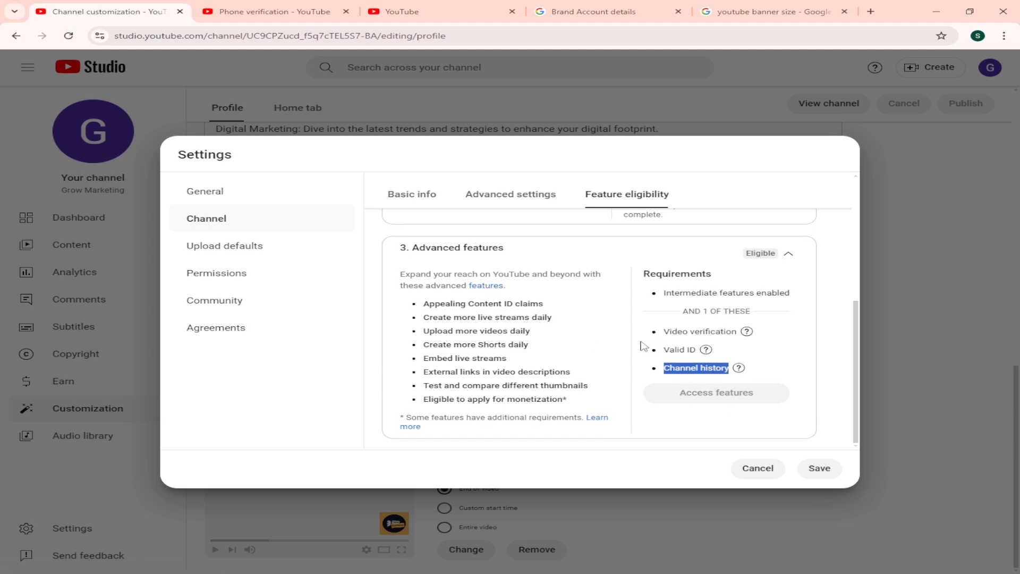
{"action": "scroll", "coordinate": [643, 340], "scroll_direction": "down", "scroll_amount": 2}
{"action": "scroll", "coordinate": [661, 342], "scroll_direction": "up", "scroll_amount": 3}
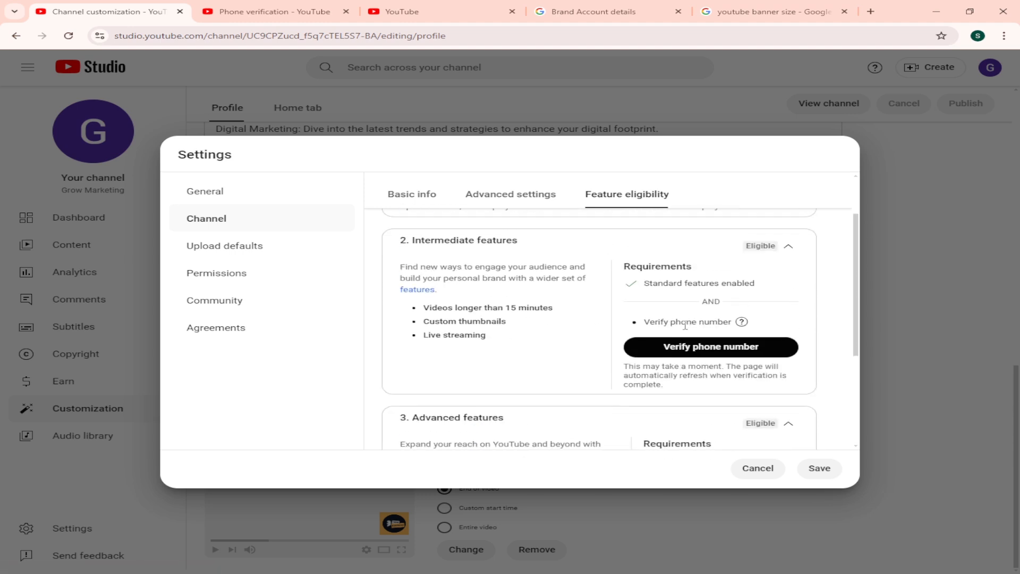
{"action": "scroll", "coordinate": [688, 353], "scroll_direction": "down", "scroll_amount": 3}
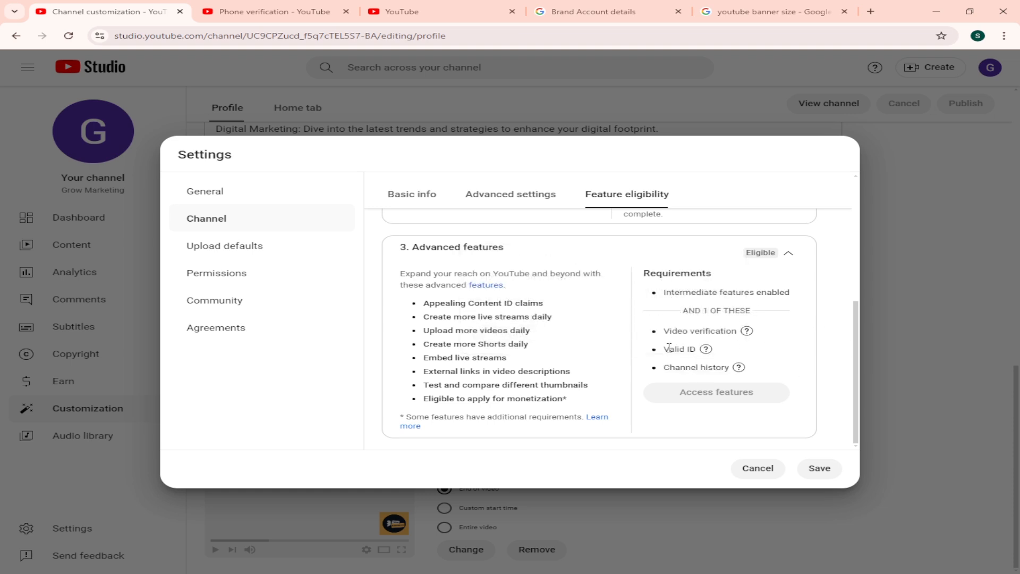
Step: Read the video verification explanation for the advanced features and recheck the intermediate features' benefits
{"action": "mouse_move", "coordinate": [671, 331]}
{"action": "left_click_drag", "start_coordinate": [670, 331], "coordinate": [728, 333]}
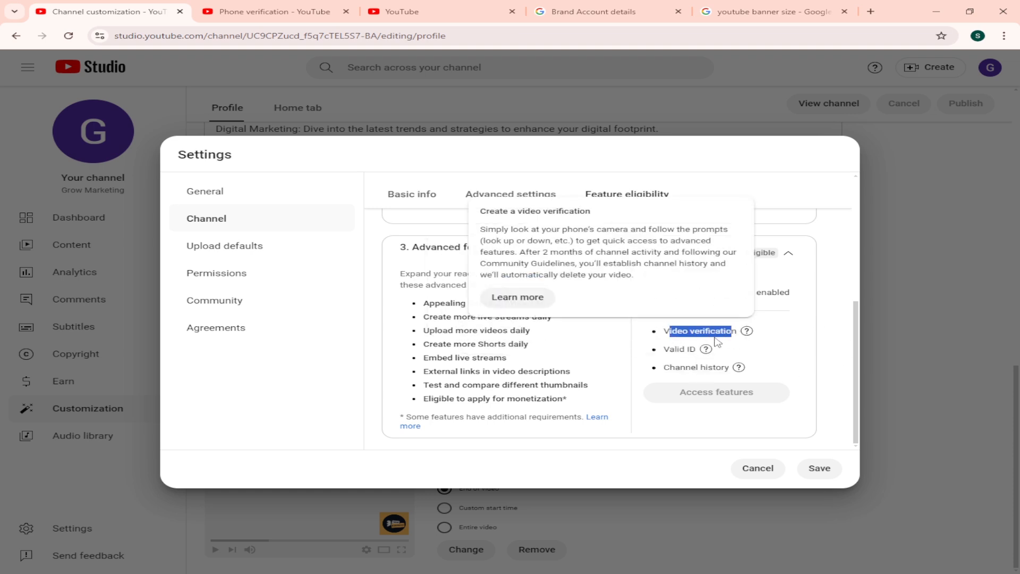
{"action": "left_click", "coordinate": [667, 330]}
{"action": "double_click", "coordinate": [668, 331]}
{"action": "left_click_drag", "start_coordinate": [668, 331], "coordinate": [708, 328]}
{"action": "scroll", "coordinate": [675, 343], "scroll_direction": "up", "scroll_amount": 1}
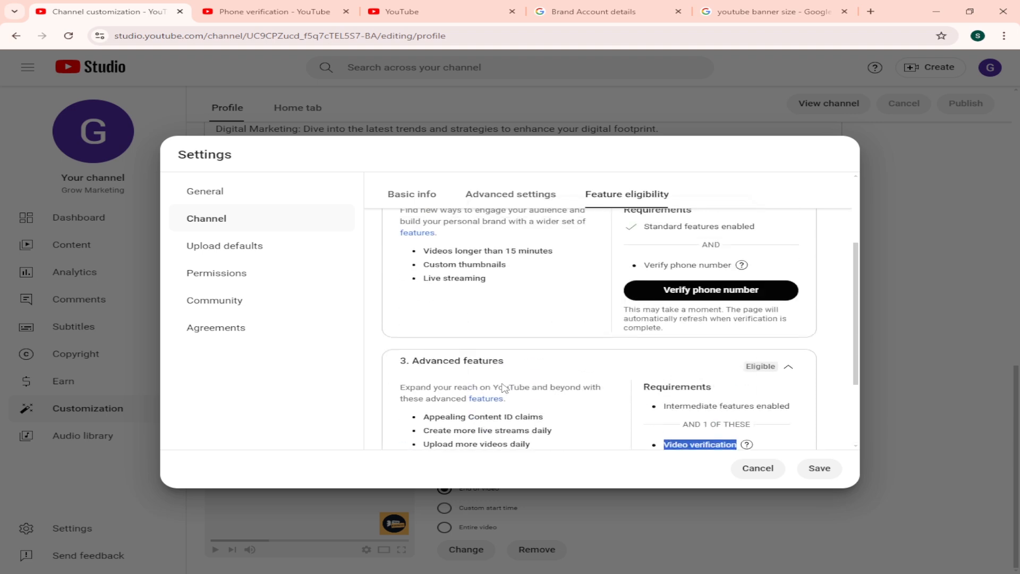
{"action": "scroll", "coordinate": [704, 282], "scroll_direction": "down", "scroll_amount": 1}
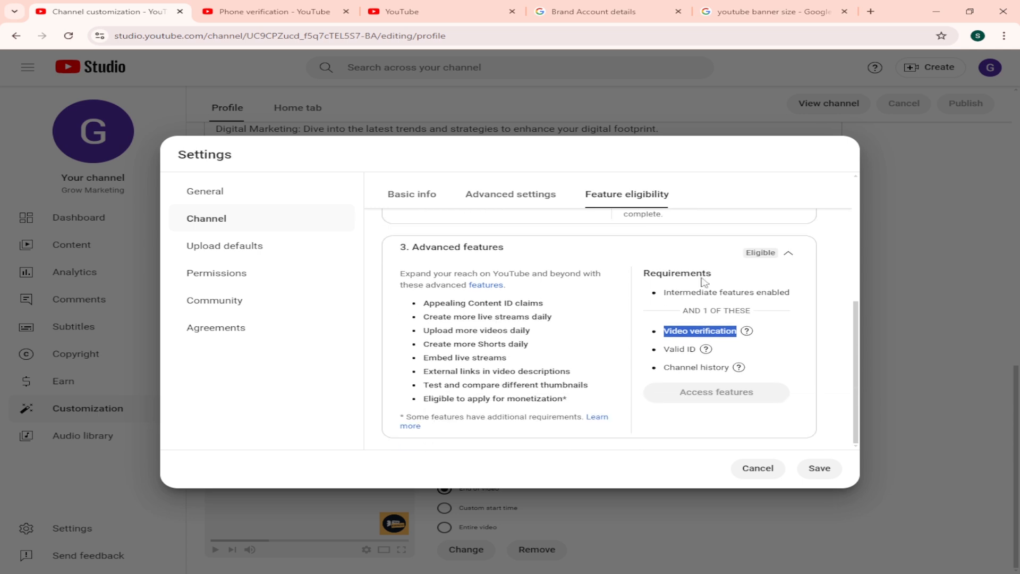
{"action": "scroll", "coordinate": [720, 319], "scroll_direction": "up", "scroll_amount": 2}
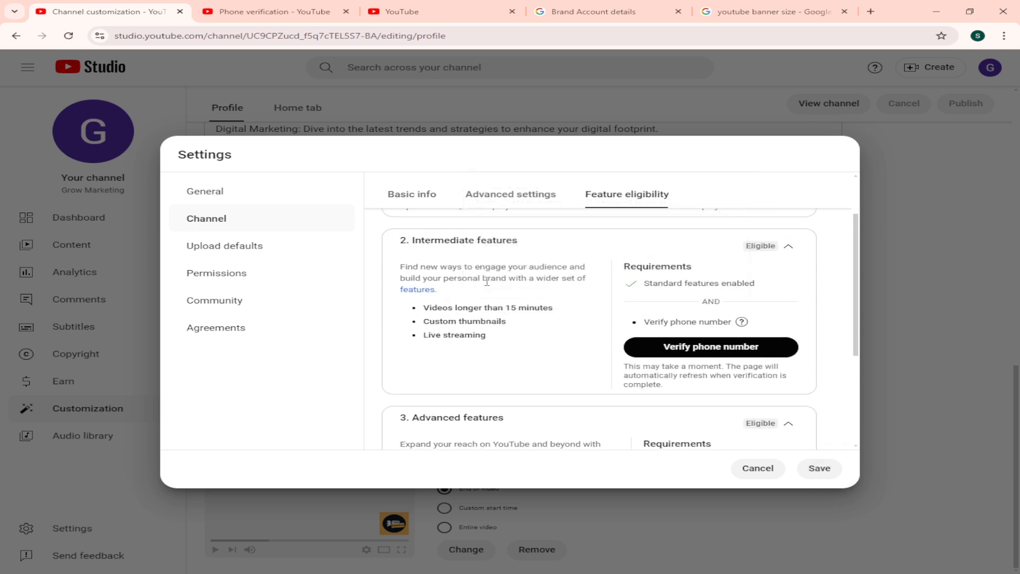
Step: Add the channel keywords Grow Marketing, Make Mony Online, Digital Marketing, YouTube Tutorial, Freelancing income and YouTube Marketing Tips from the seo text file
{"action": "left_click", "coordinate": [416, 201]}
{"action": "left_click", "coordinate": [483, 314]}
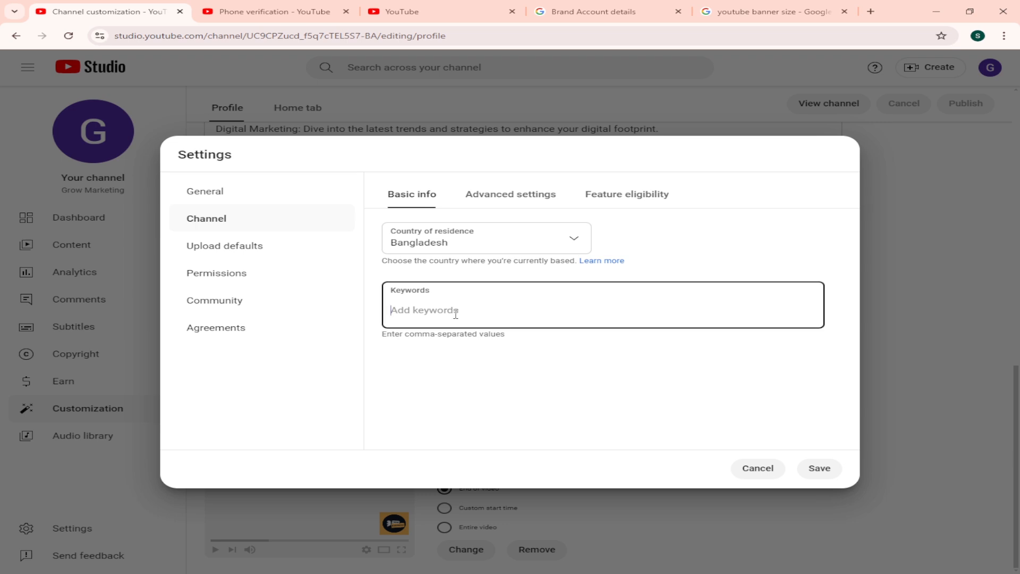
{"action": "left_click", "coordinate": [427, 573]}
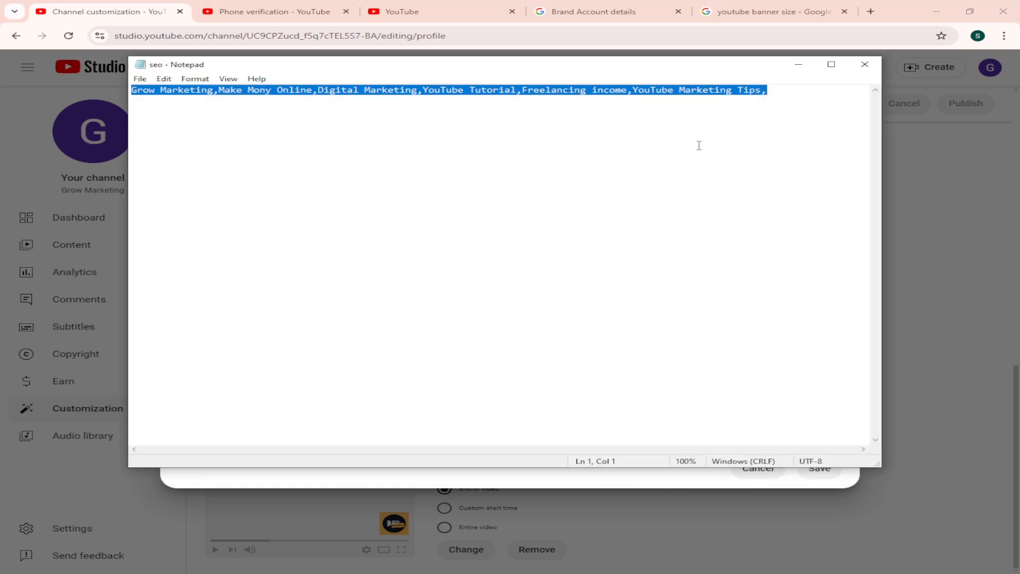
{"action": "left_click", "coordinate": [798, 64]}
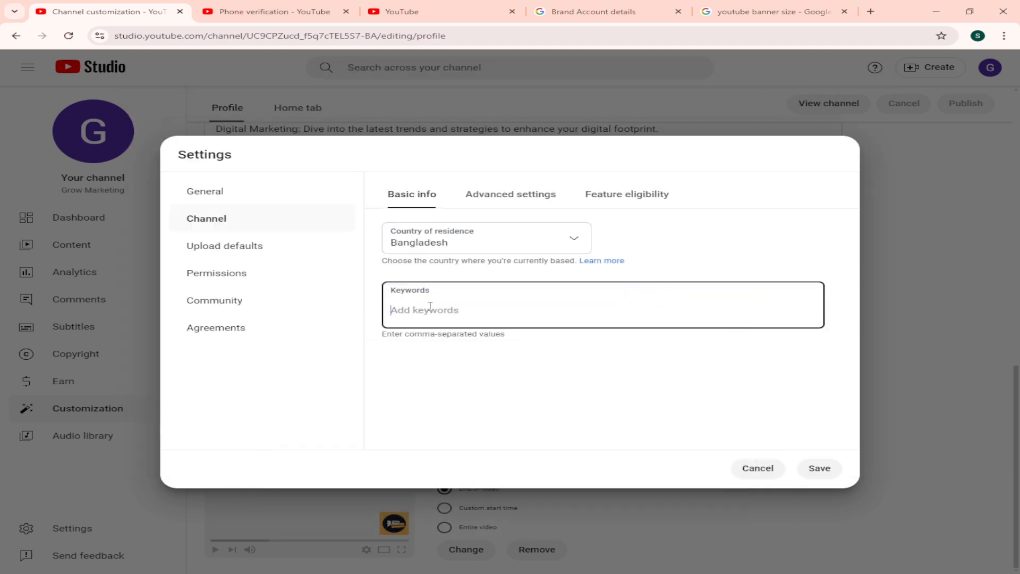
{"action": "type", "text": "Grow Marketing, Make Mony Online, Digital Marketing, YouTube Tutorial, Freelancing income, YouTube Marketing Tips"}
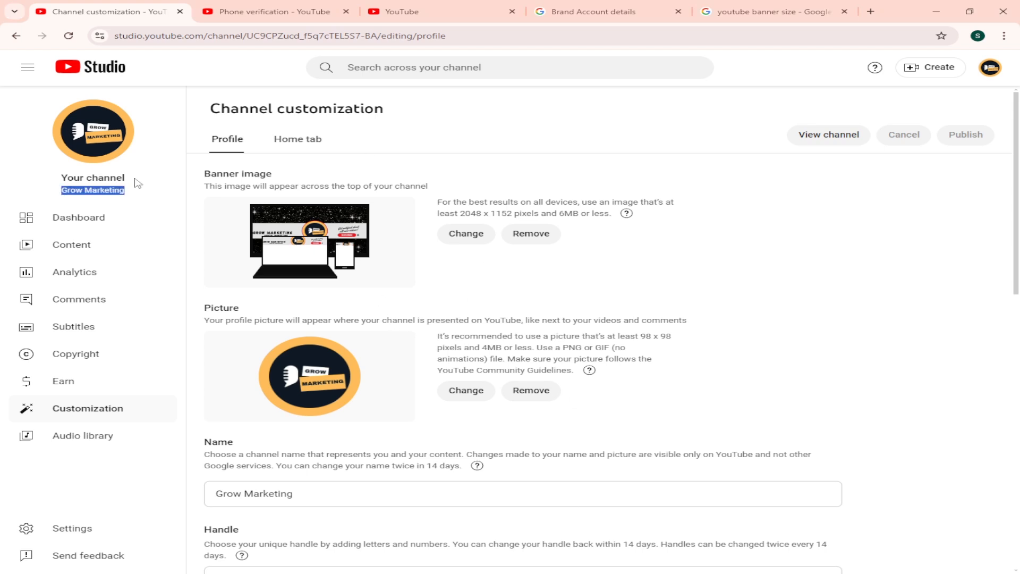
Step: Open the channel dashboard and copy the channel name Grow Marketing
{"action": "left_click", "coordinate": [80, 224]}
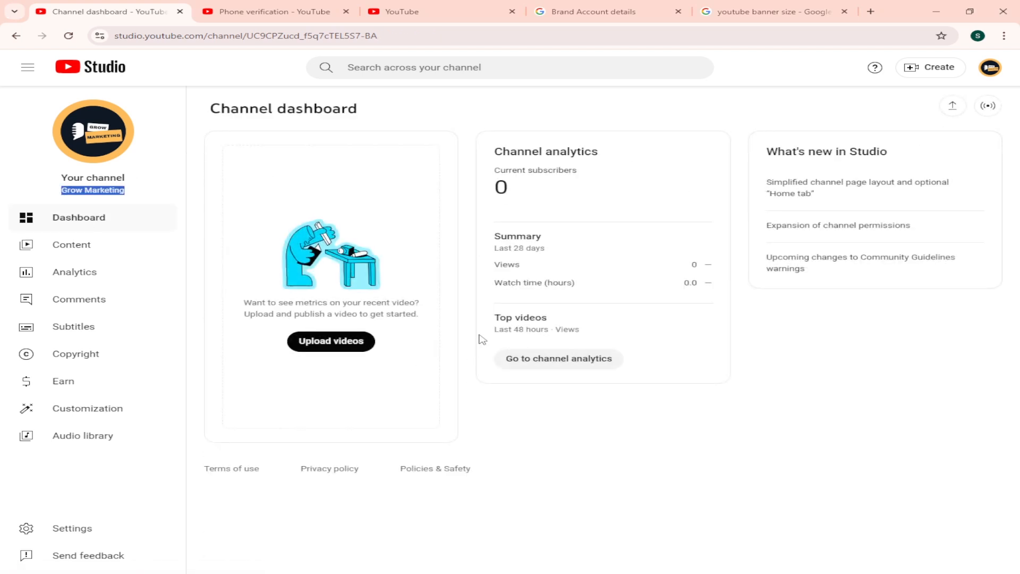
{"action": "left_click", "coordinate": [561, 449]}
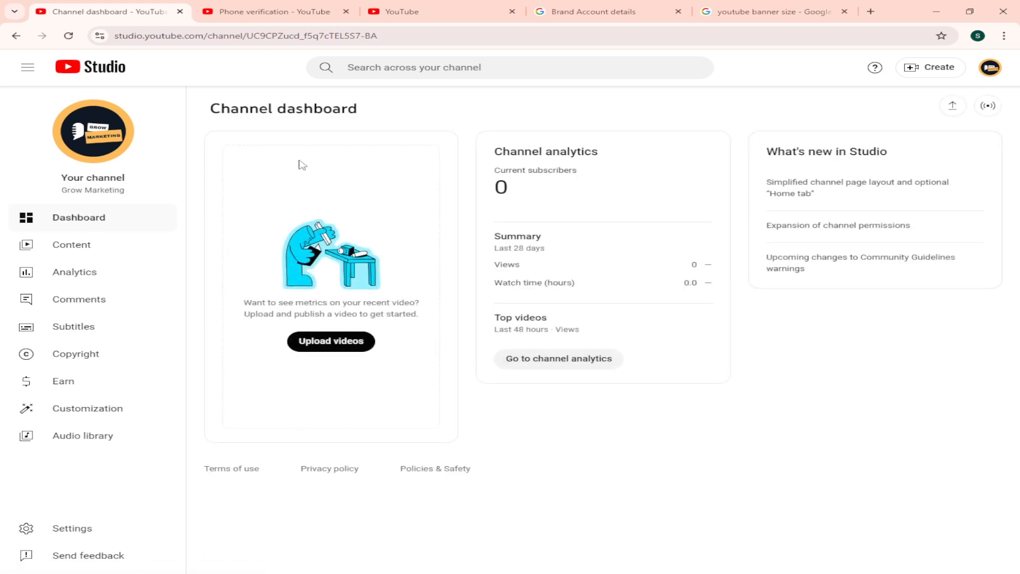
{"action": "double_click", "coordinate": [89, 190]}
{"action": "triple_click", "coordinate": [88, 190]}
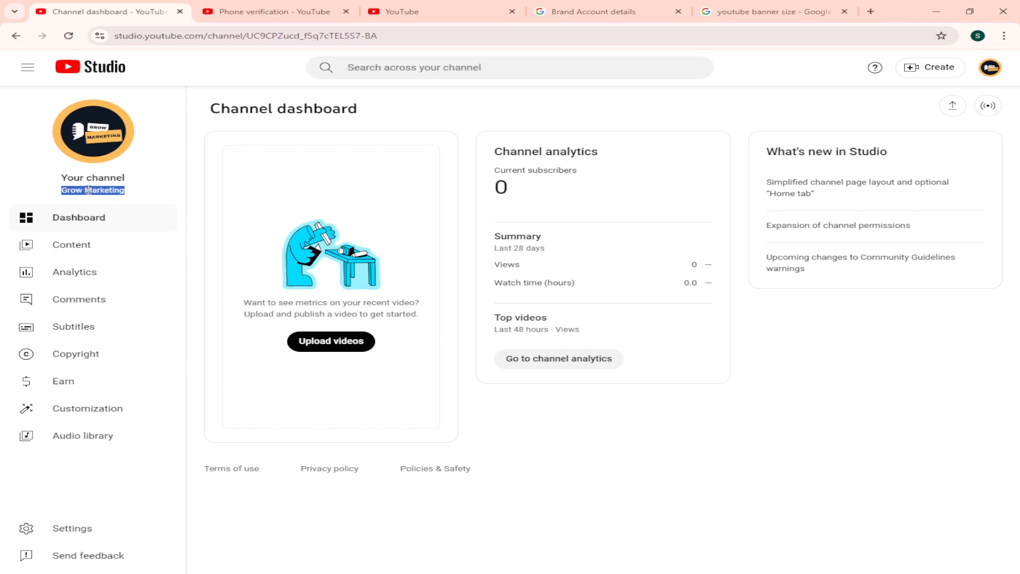
{"action": "right_click", "coordinate": [88, 190]}
{"action": "left_click", "coordinate": [149, 203]}
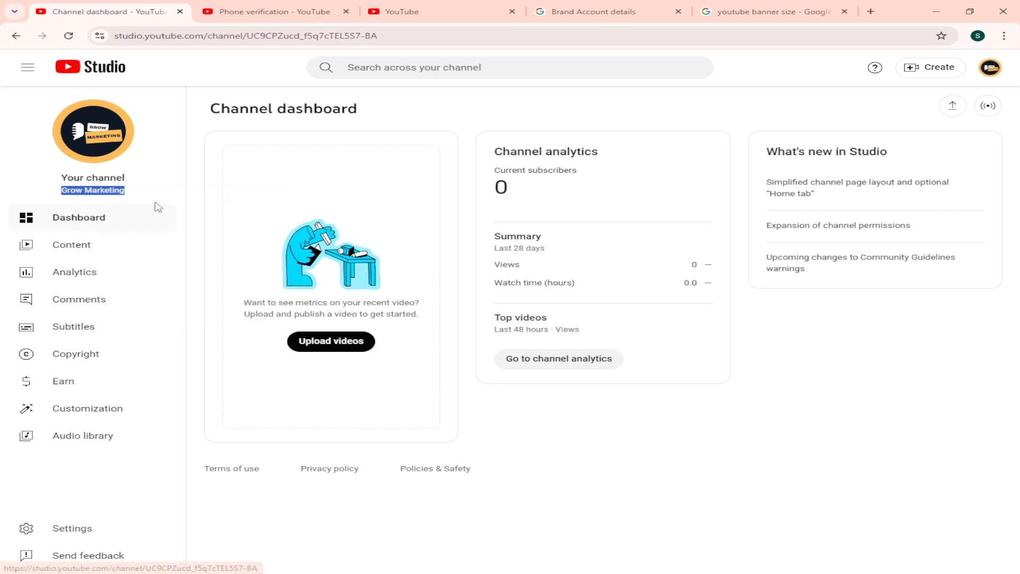
{"action": "left_click", "coordinate": [193, 238]}
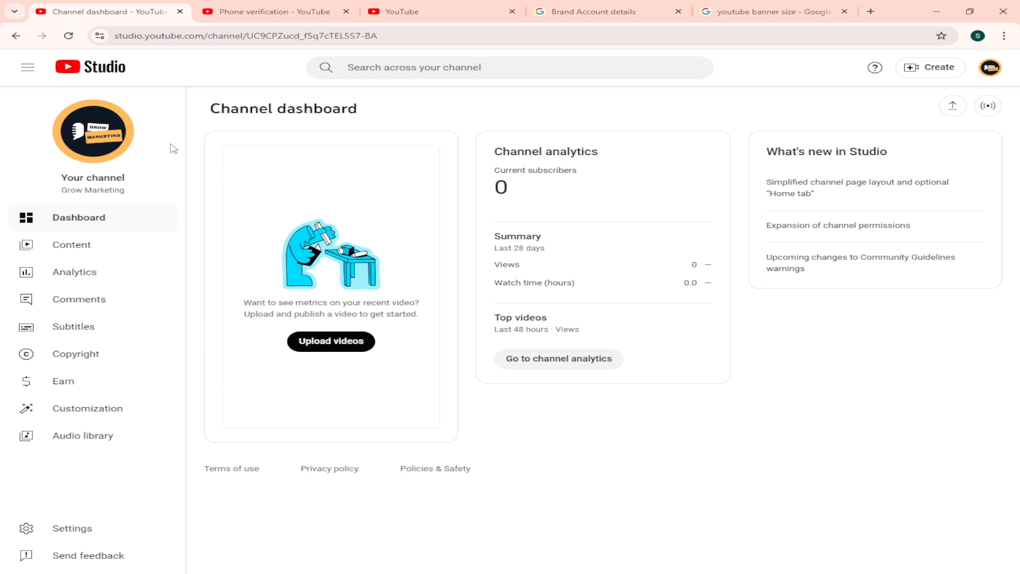
{"action": "triple_click", "coordinate": [108, 190]}
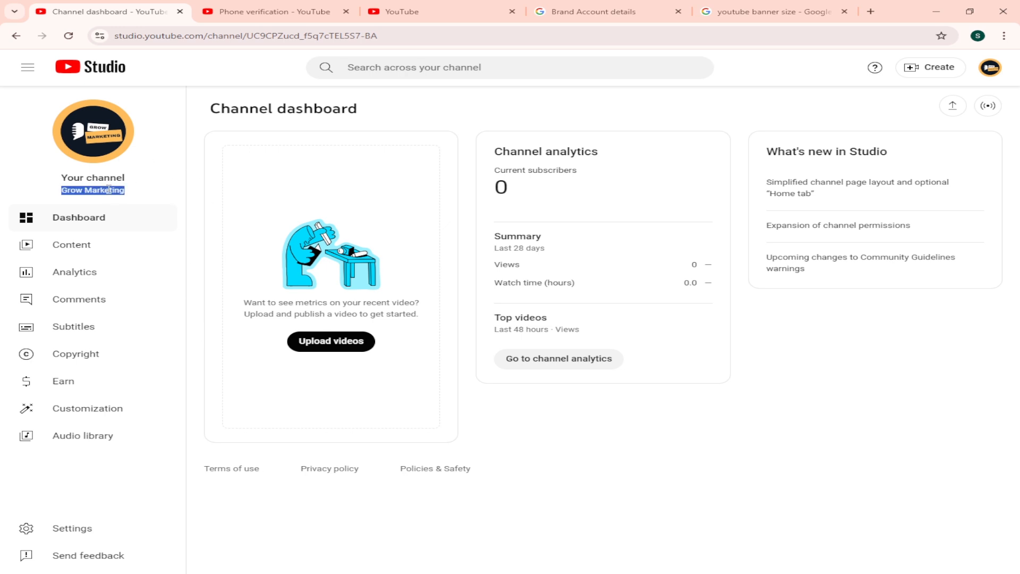
{"action": "right_click", "coordinate": [109, 191]}
{"action": "left_click", "coordinate": [141, 200]}
{"action": "left_click", "coordinate": [198, 232]}
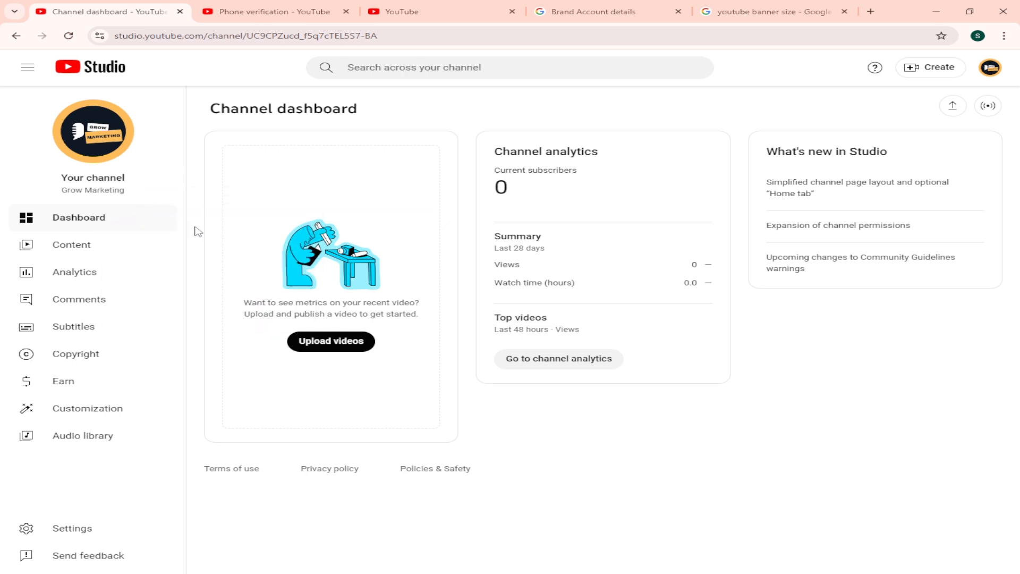